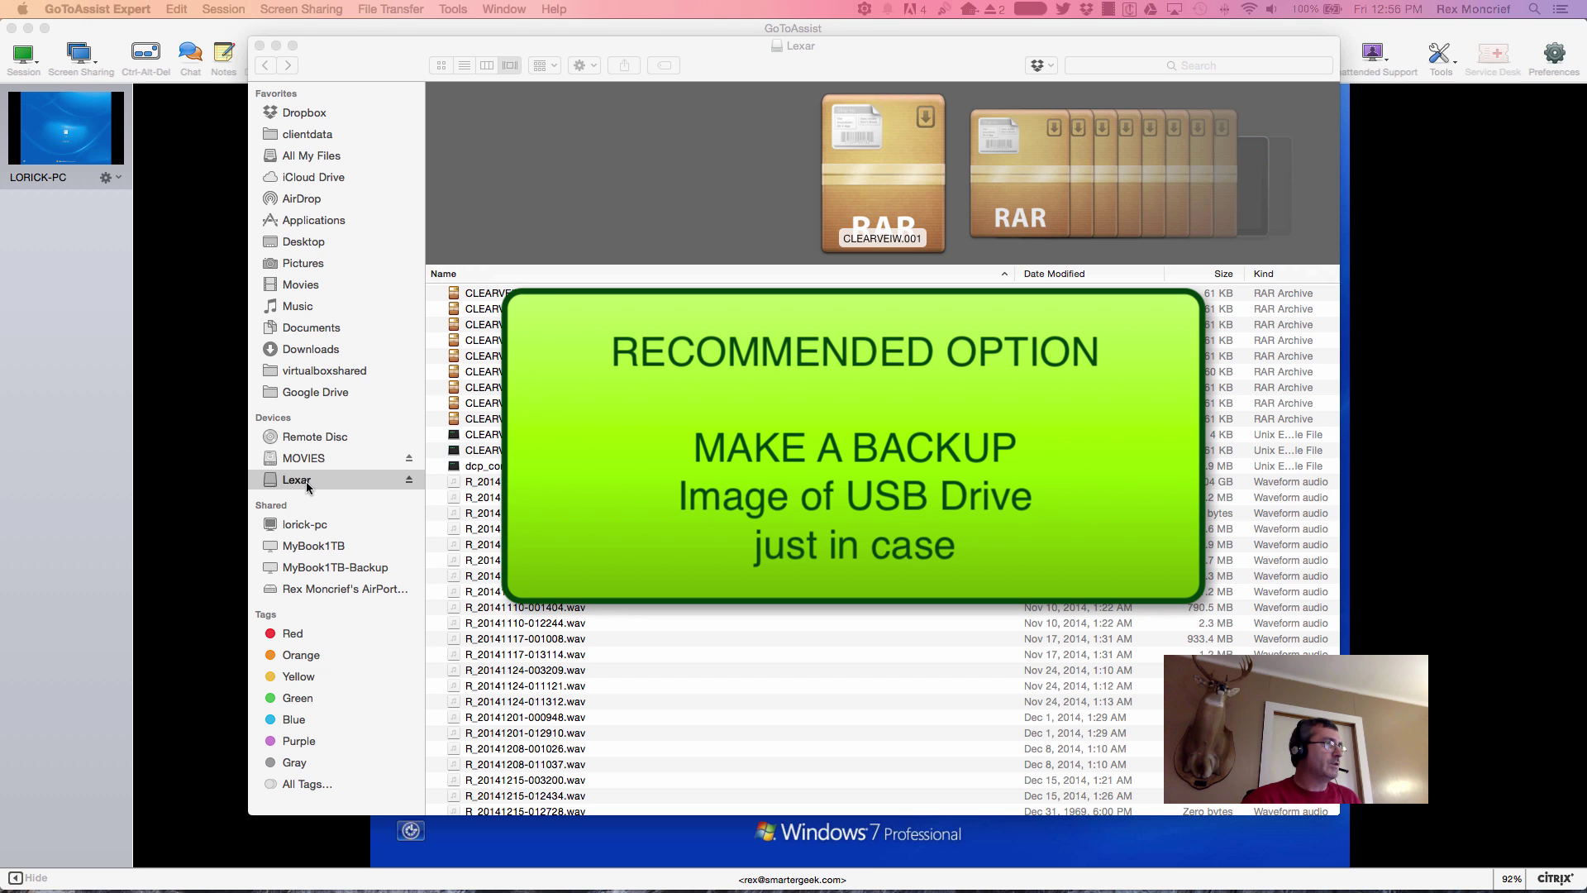
Step: Hide the remote session and switch to Disk Utility on the Mac
{"action": "key", "text": "super+h"}
{"action": "key", "text": "super+space"}
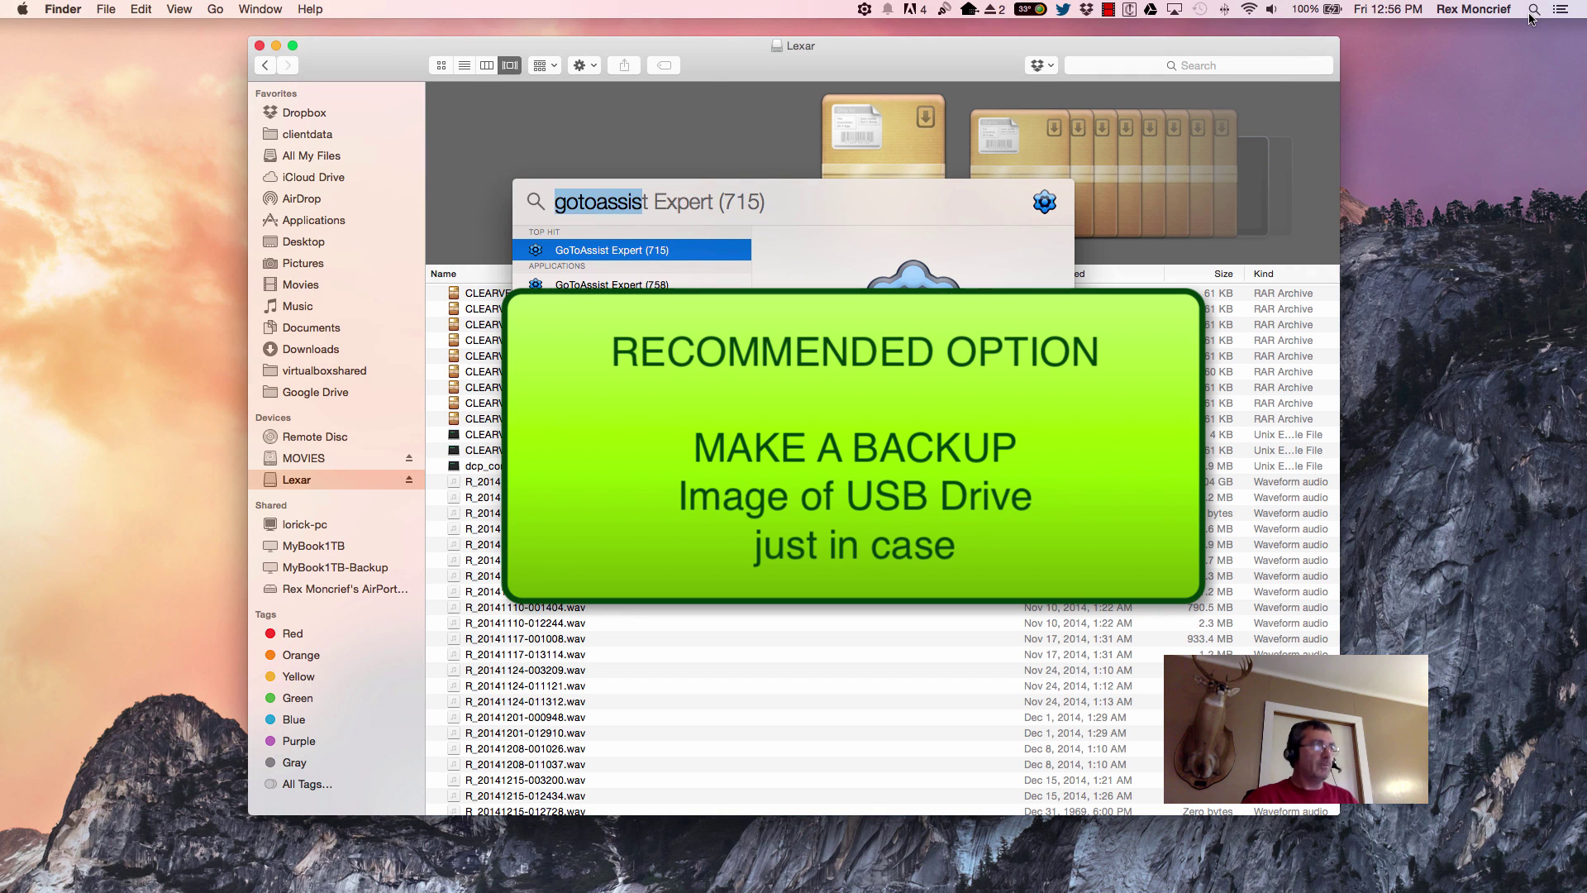
{"action": "type", "text": "disk"}
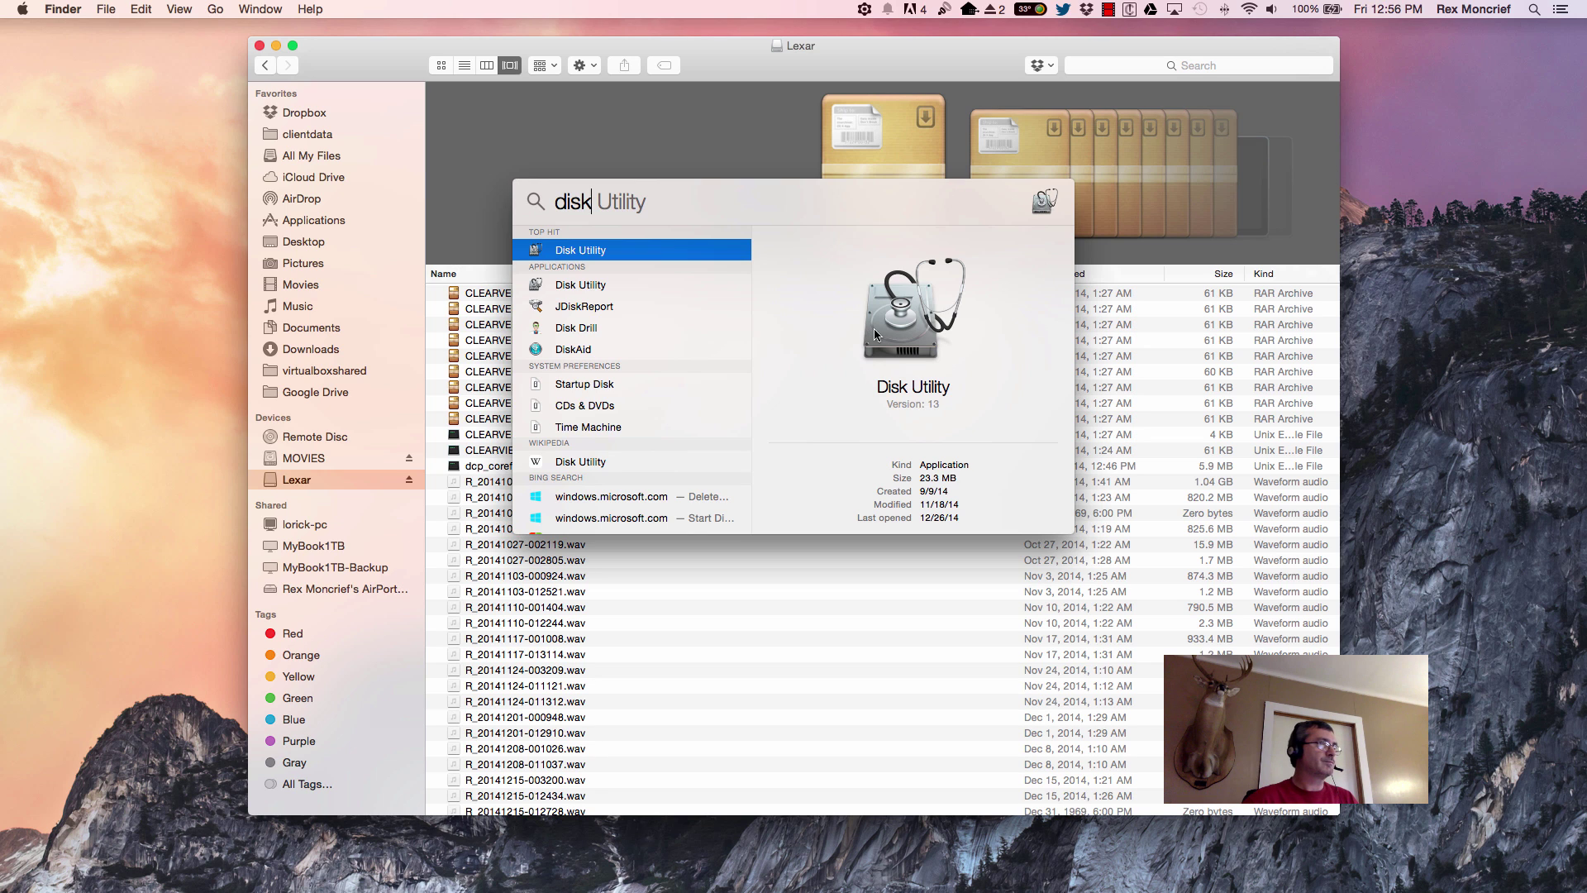
{"action": "key", "text": "Return"}
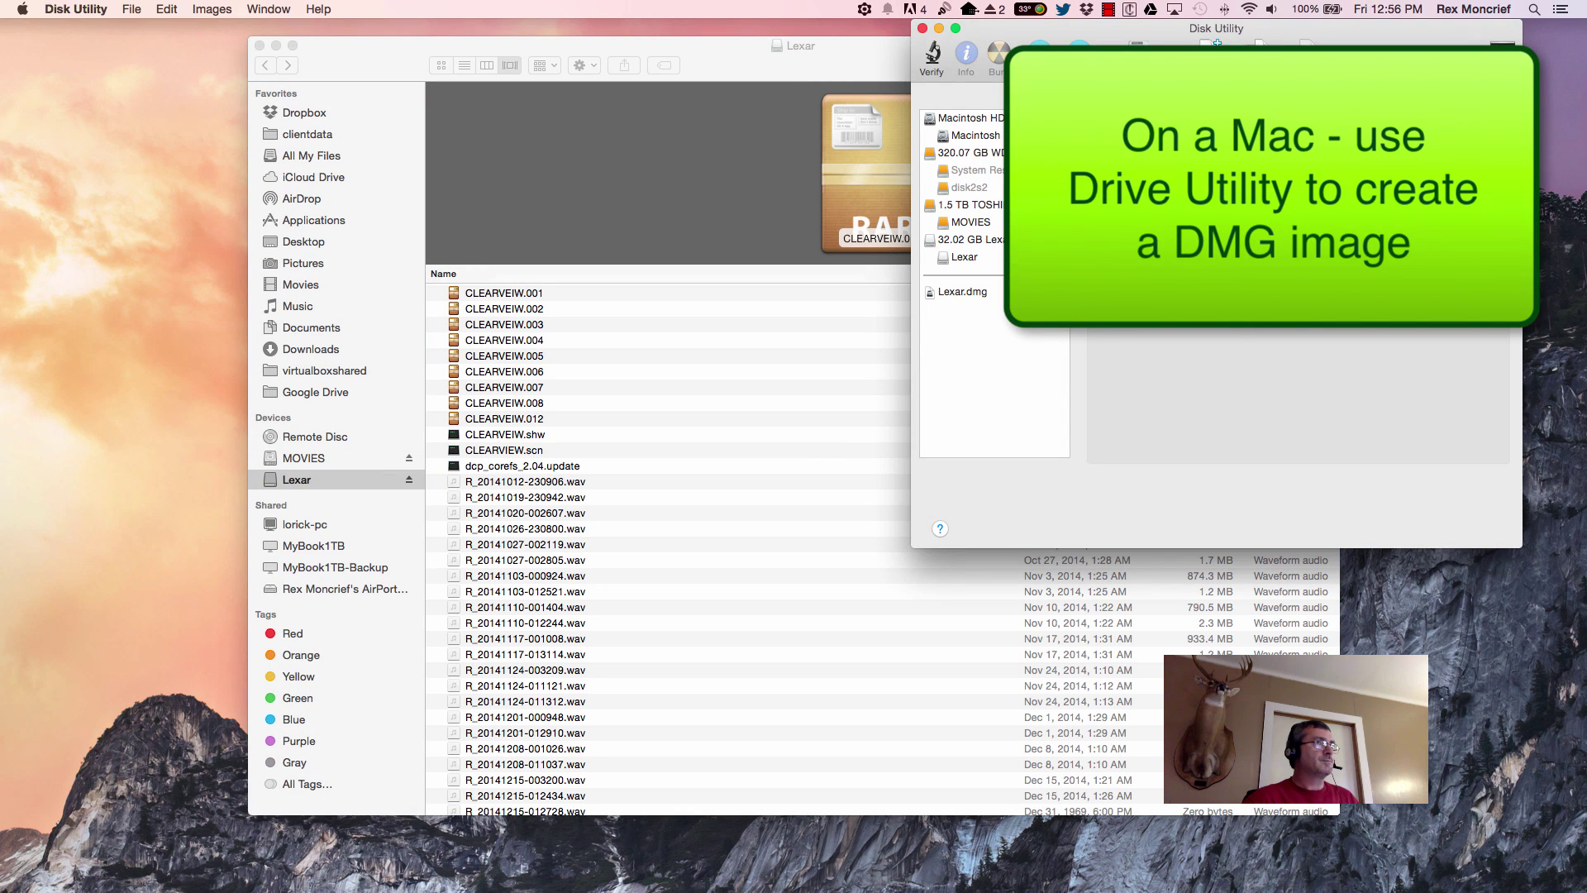
Step: Create a disk image of the Lexar volume as Lexar-1.dmg in TempStuff and authorize it with the account password
{"action": "left_click", "coordinate": [964, 257]}
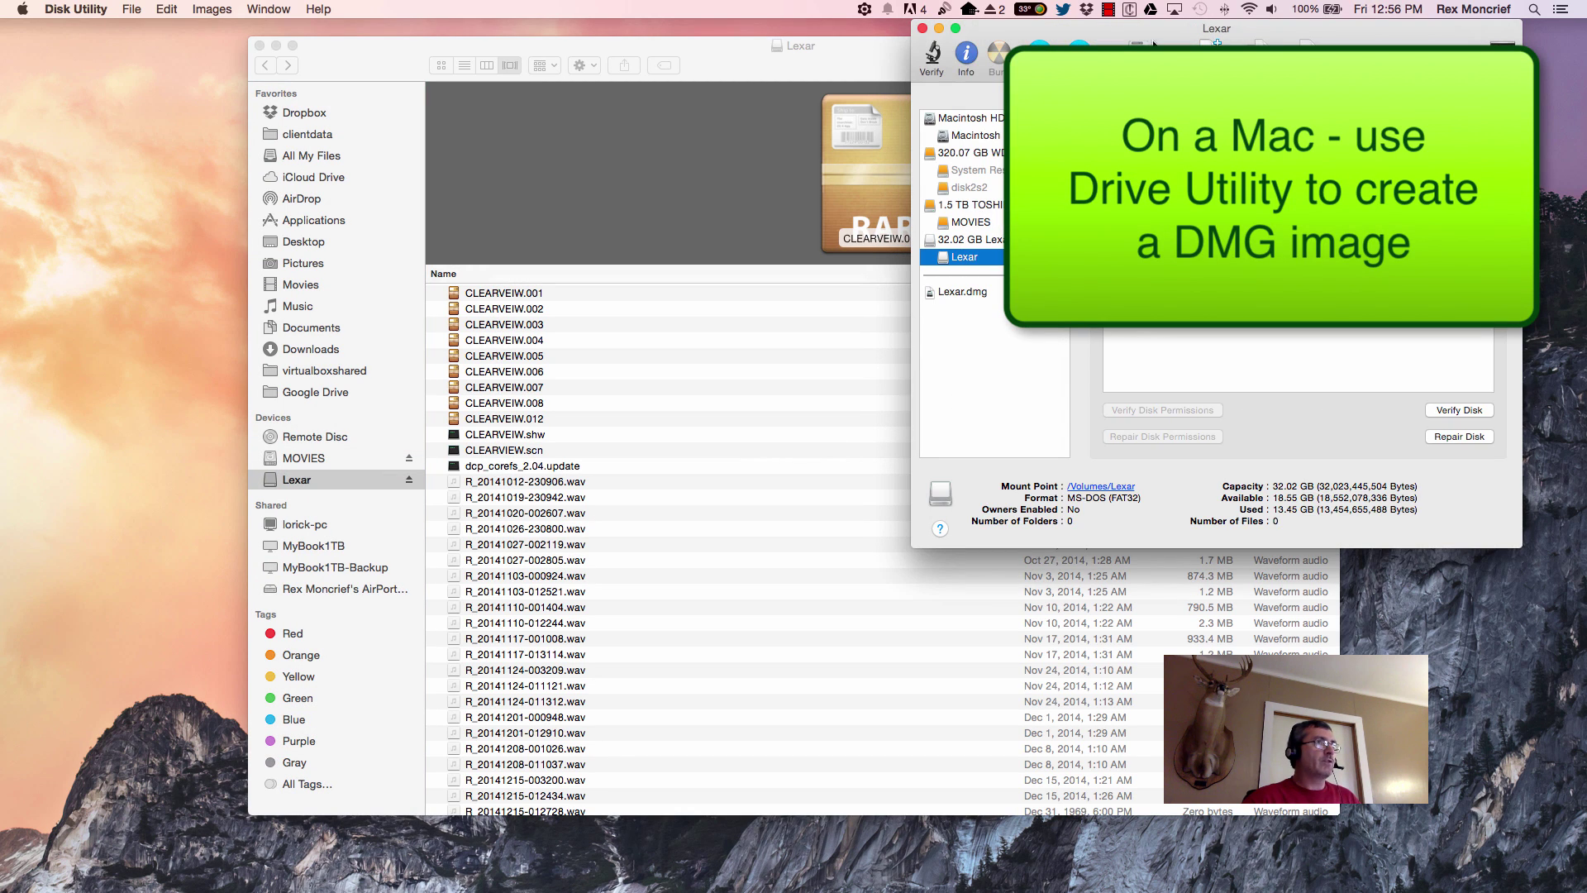
{"action": "left_click", "coordinate": [1208, 55]}
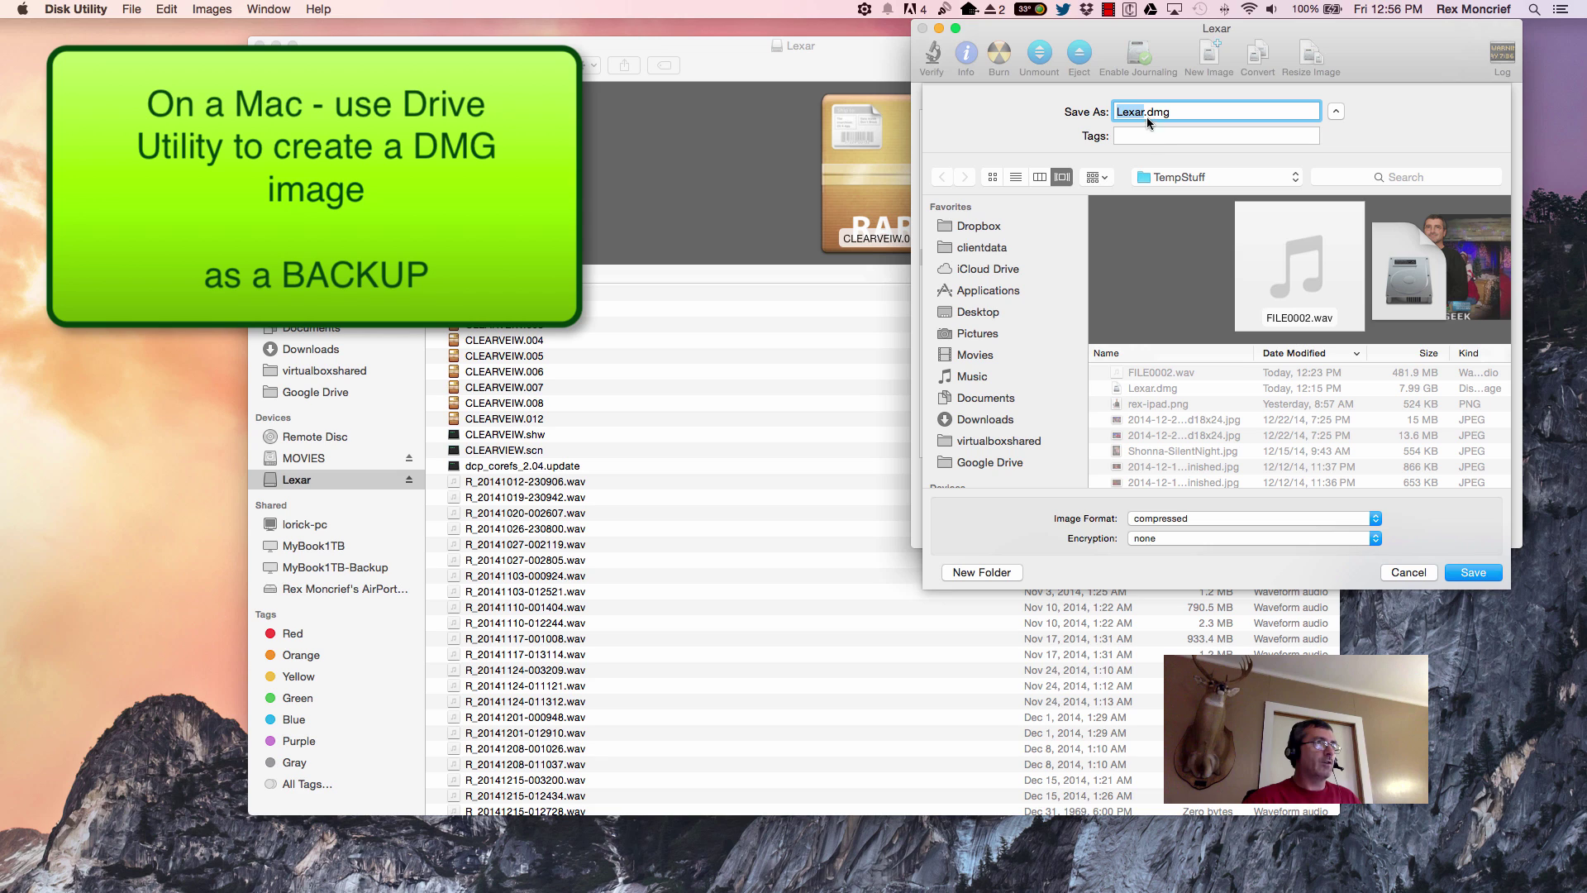
{"action": "left_click", "coordinate": [1144, 115]}
{"action": "type", "text": "-1"}
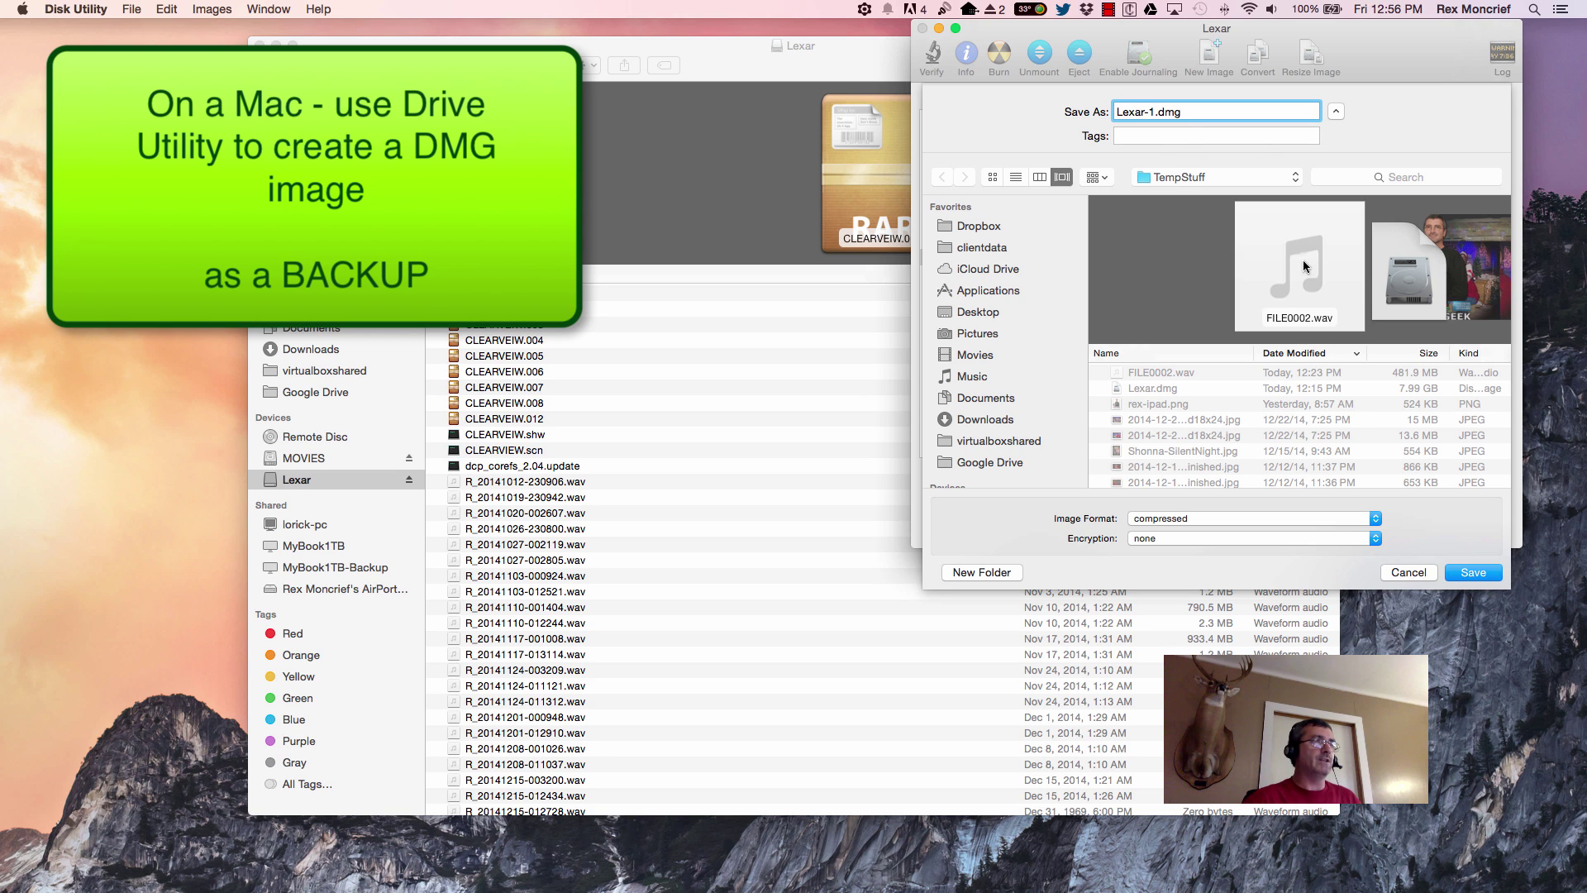
{"action": "left_click", "coordinate": [1474, 573]}
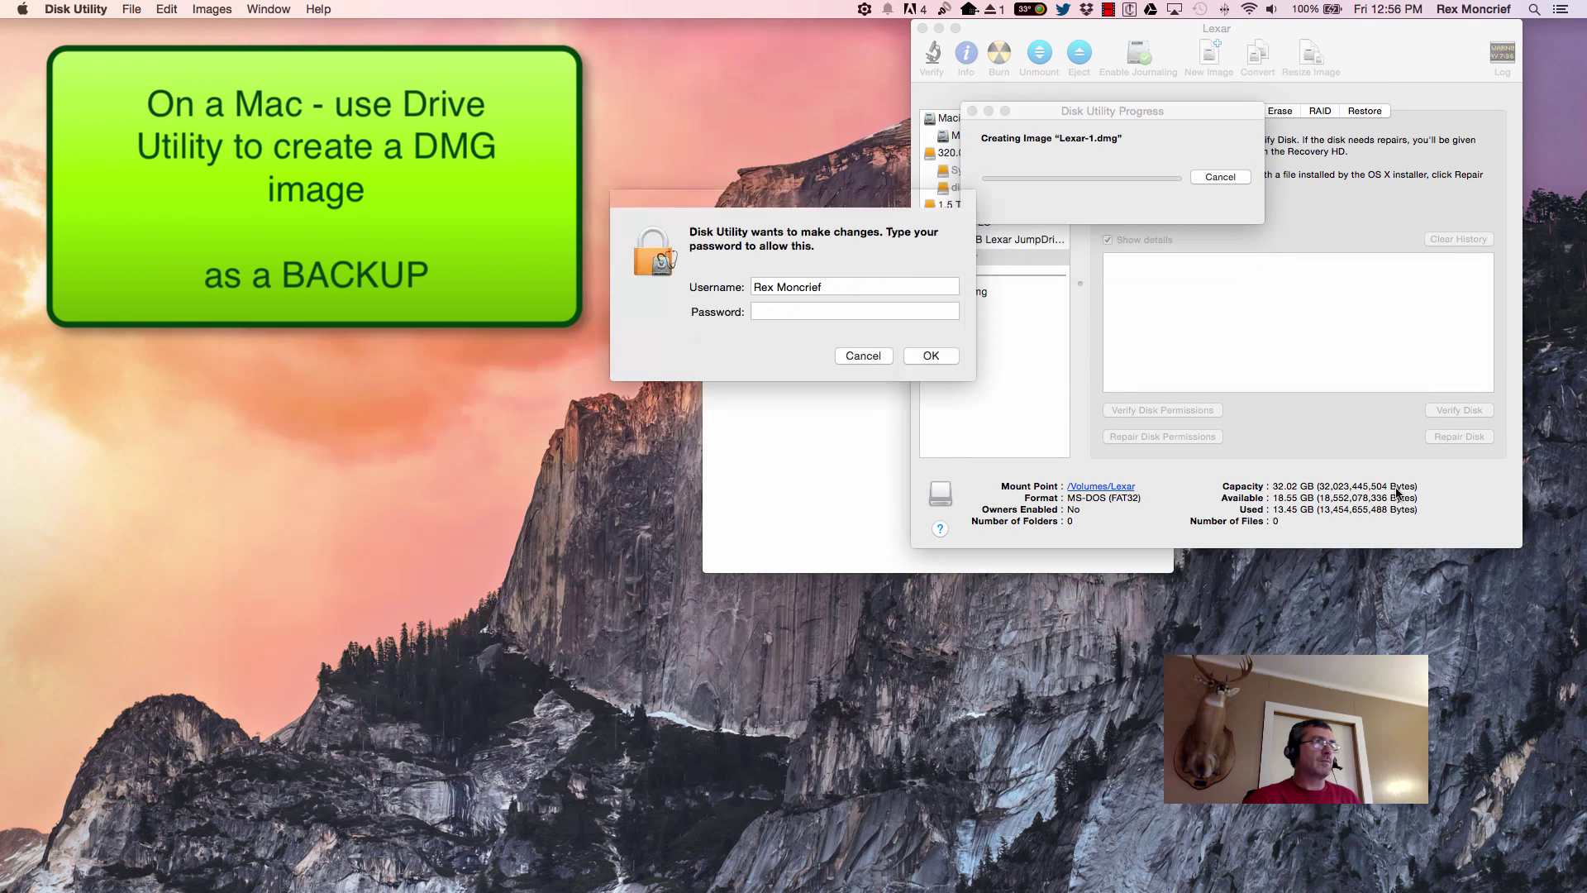
{"action": "type", "text": "********"}
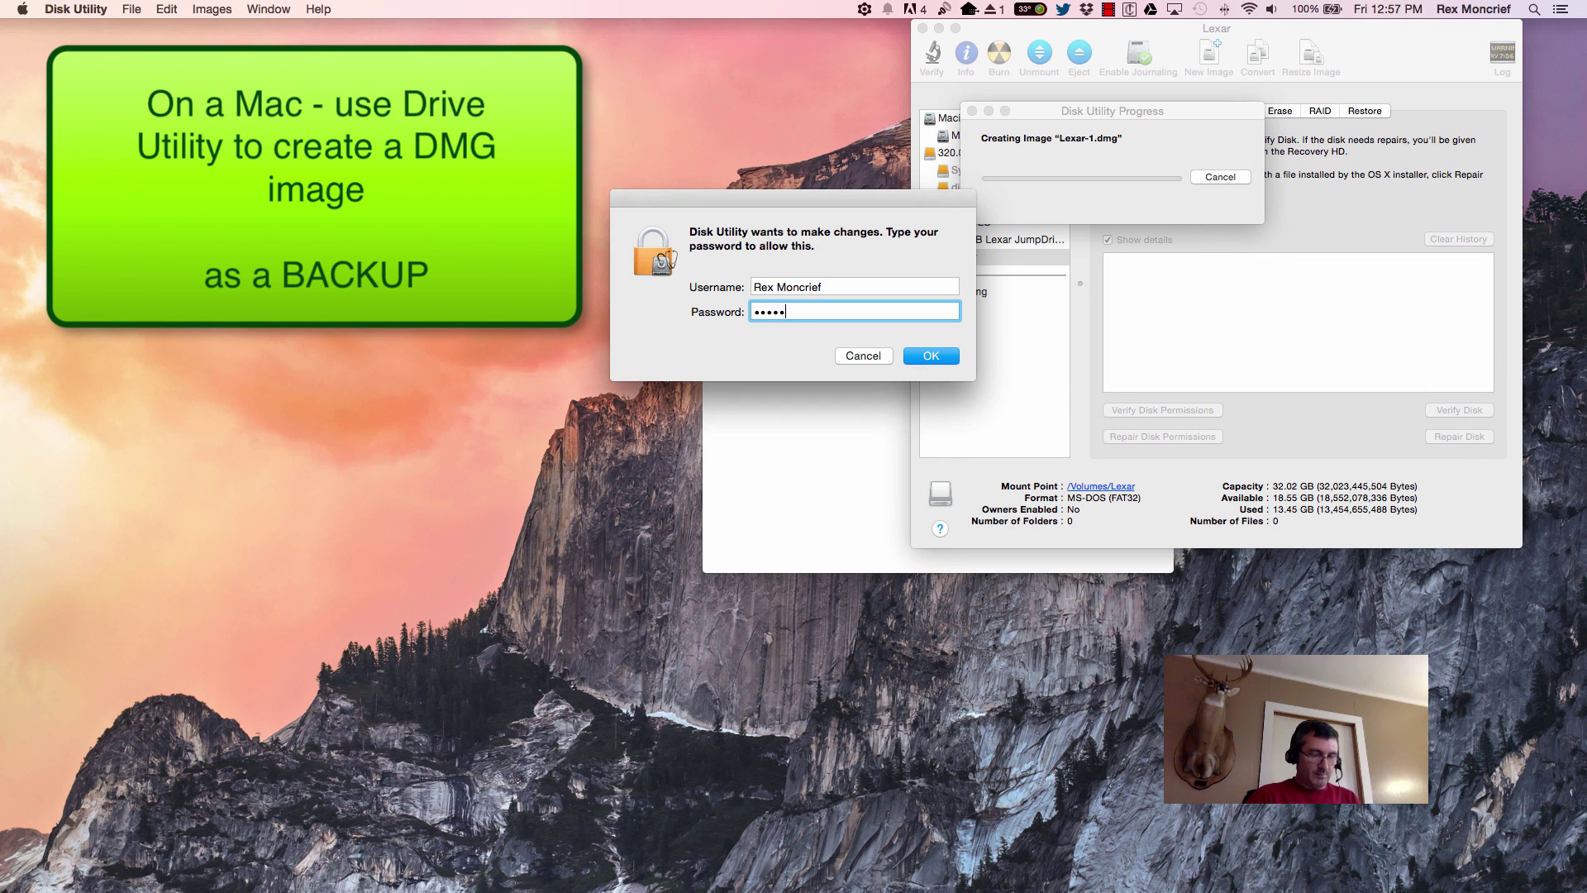
{"action": "key", "text": "Return"}
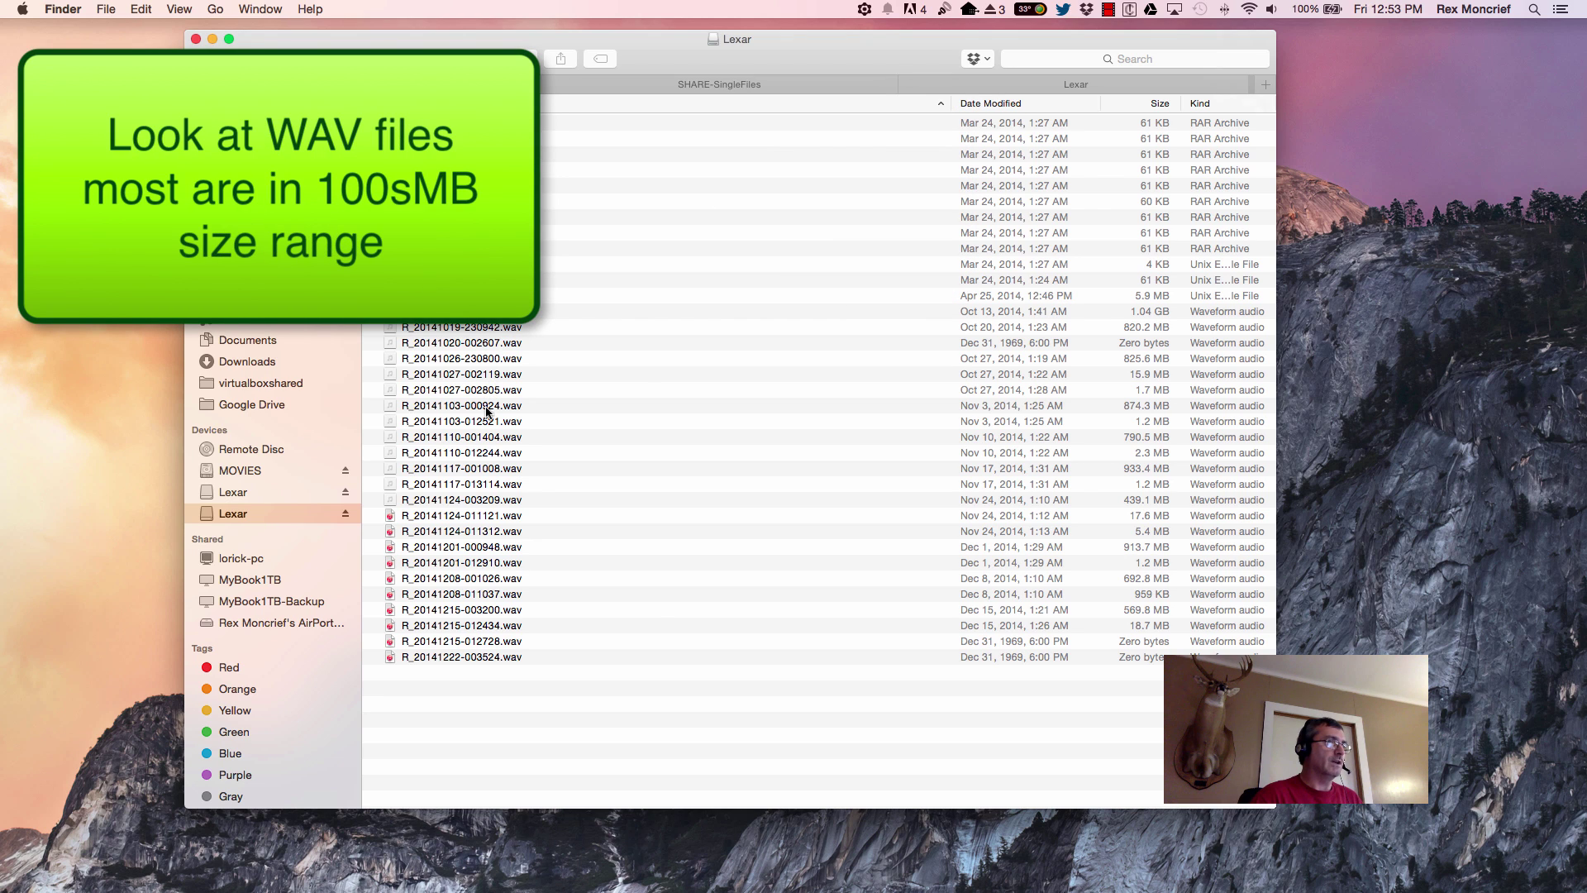
Step: Sort the Lexar drive's files by size, smallest first, and select a zero-byte WAV file
{"action": "left_click", "coordinate": [1141, 105]}
{"action": "left_click", "coordinate": [1141, 105]}
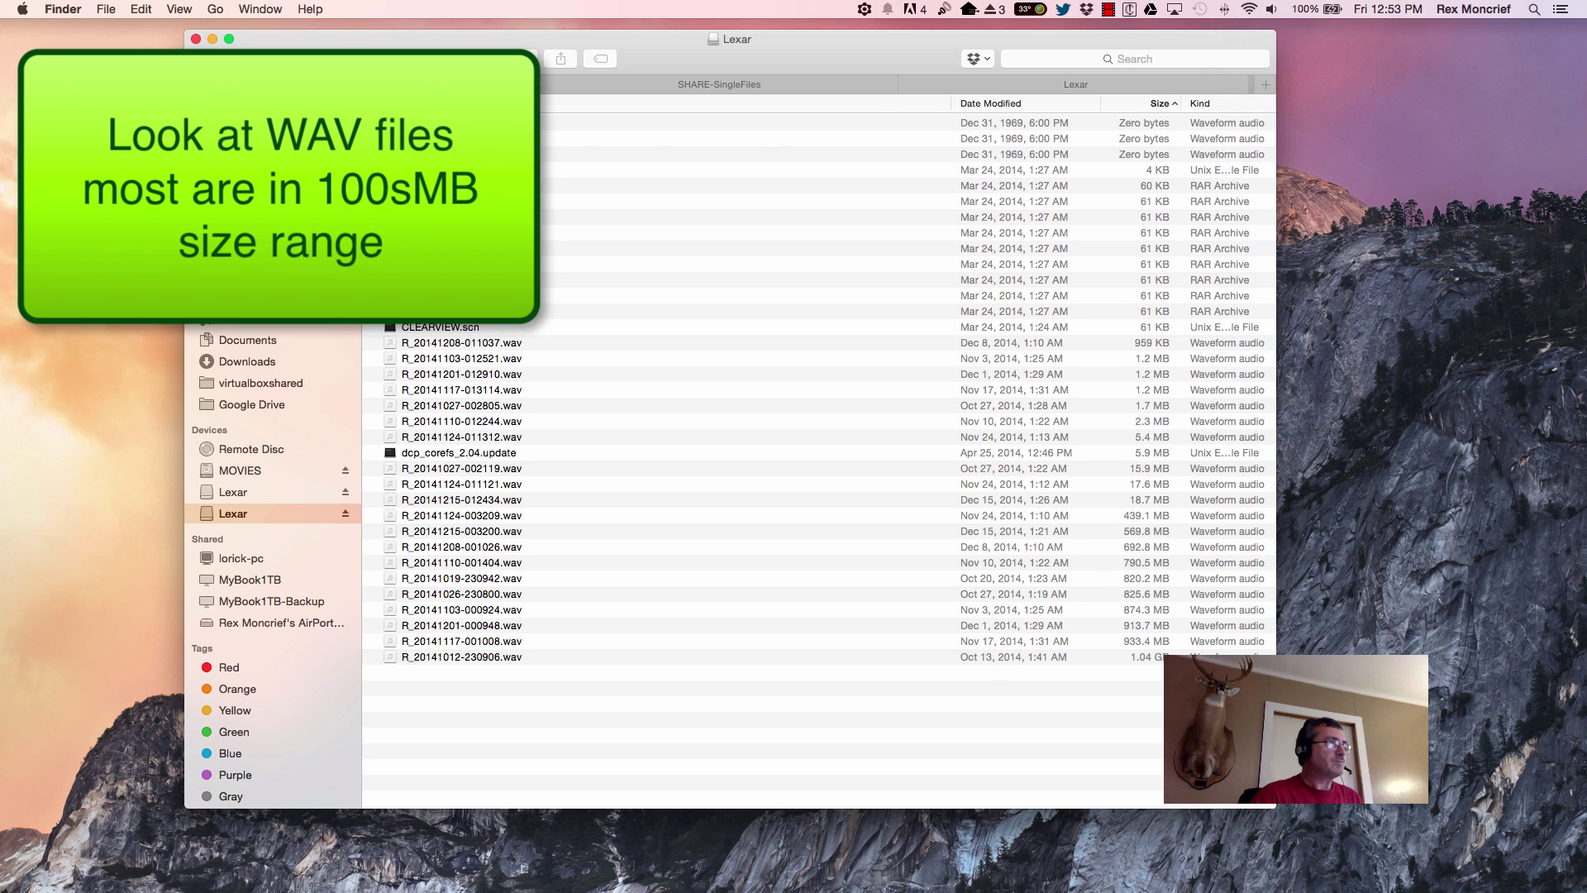
{"action": "left_click", "coordinate": [915, 124]}
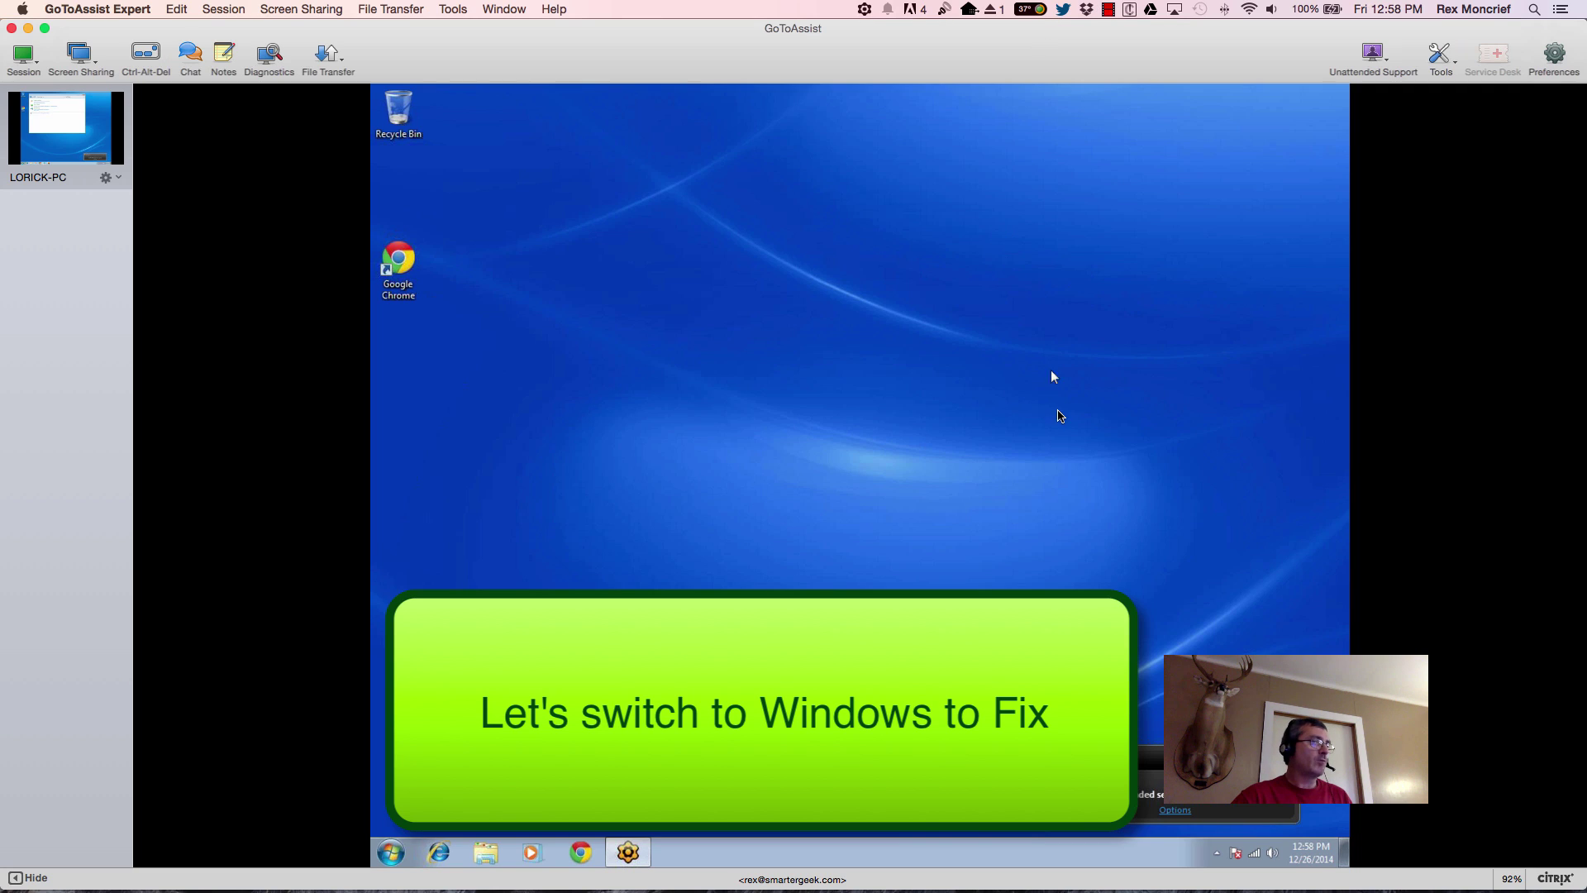
Step: Search the remote PC's Control Panel for "folder" and bring up the view settings in Folder Options
{"action": "left_click", "coordinate": [397, 848]}
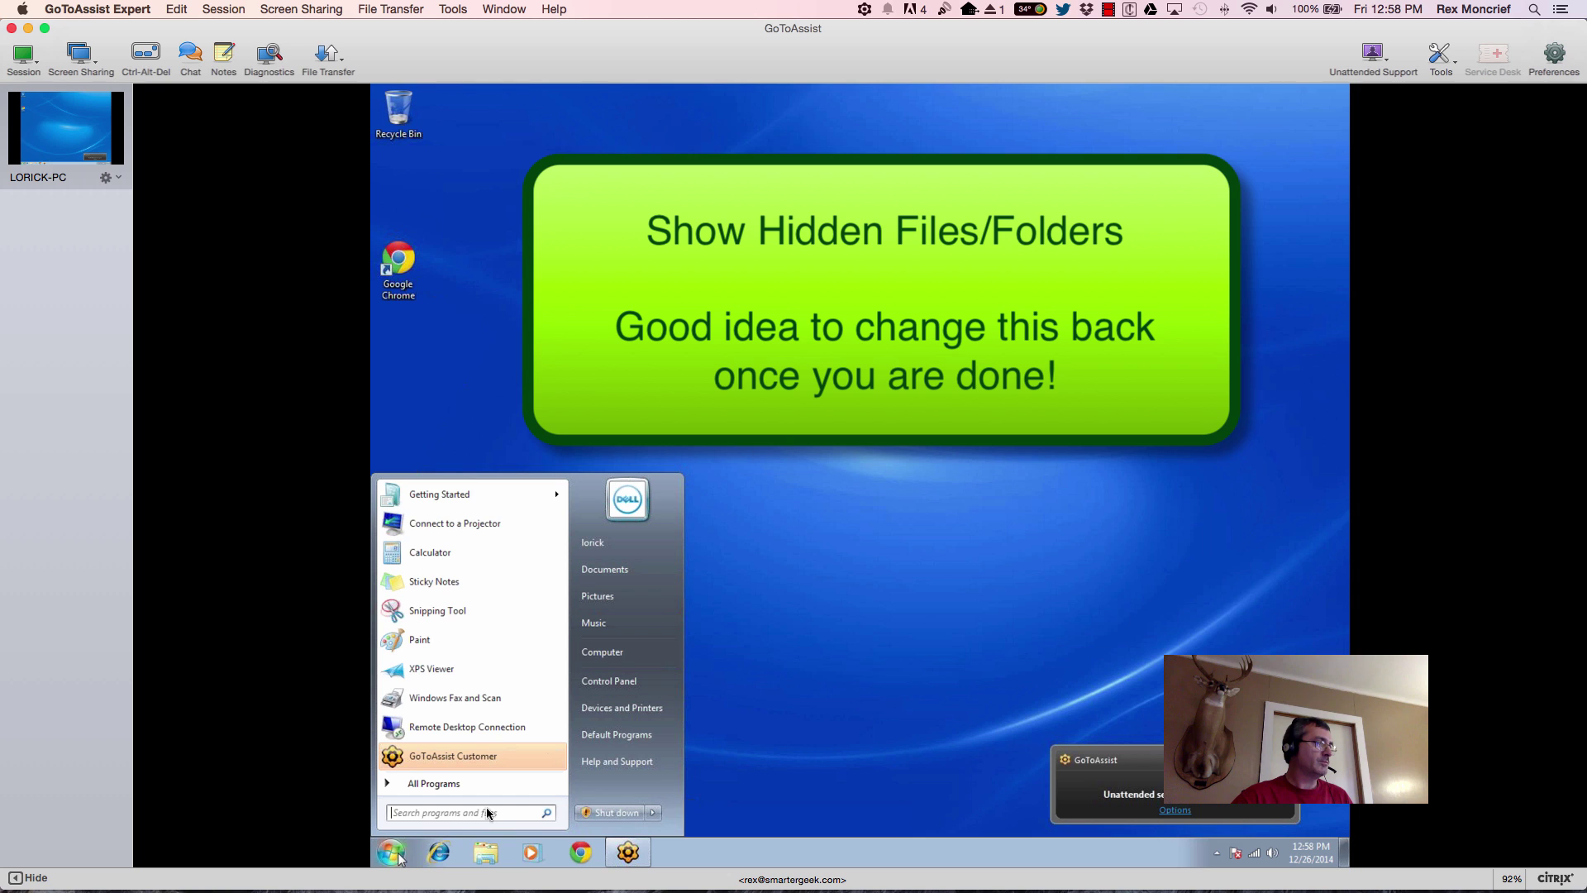
{"action": "left_click", "coordinate": [609, 681]}
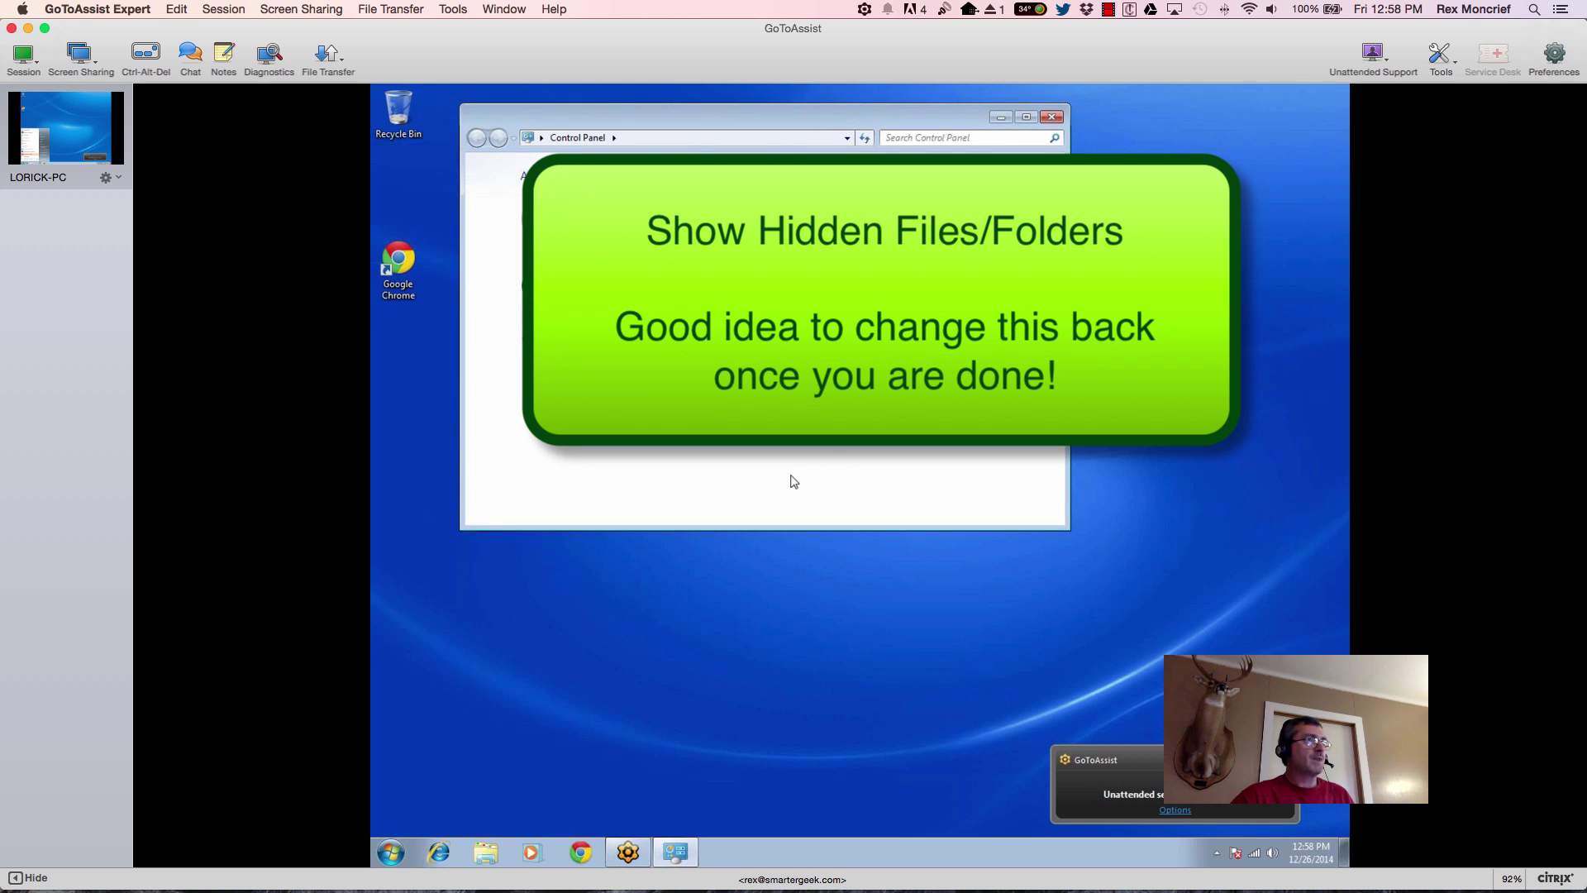
{"action": "left_click", "coordinate": [934, 136]}
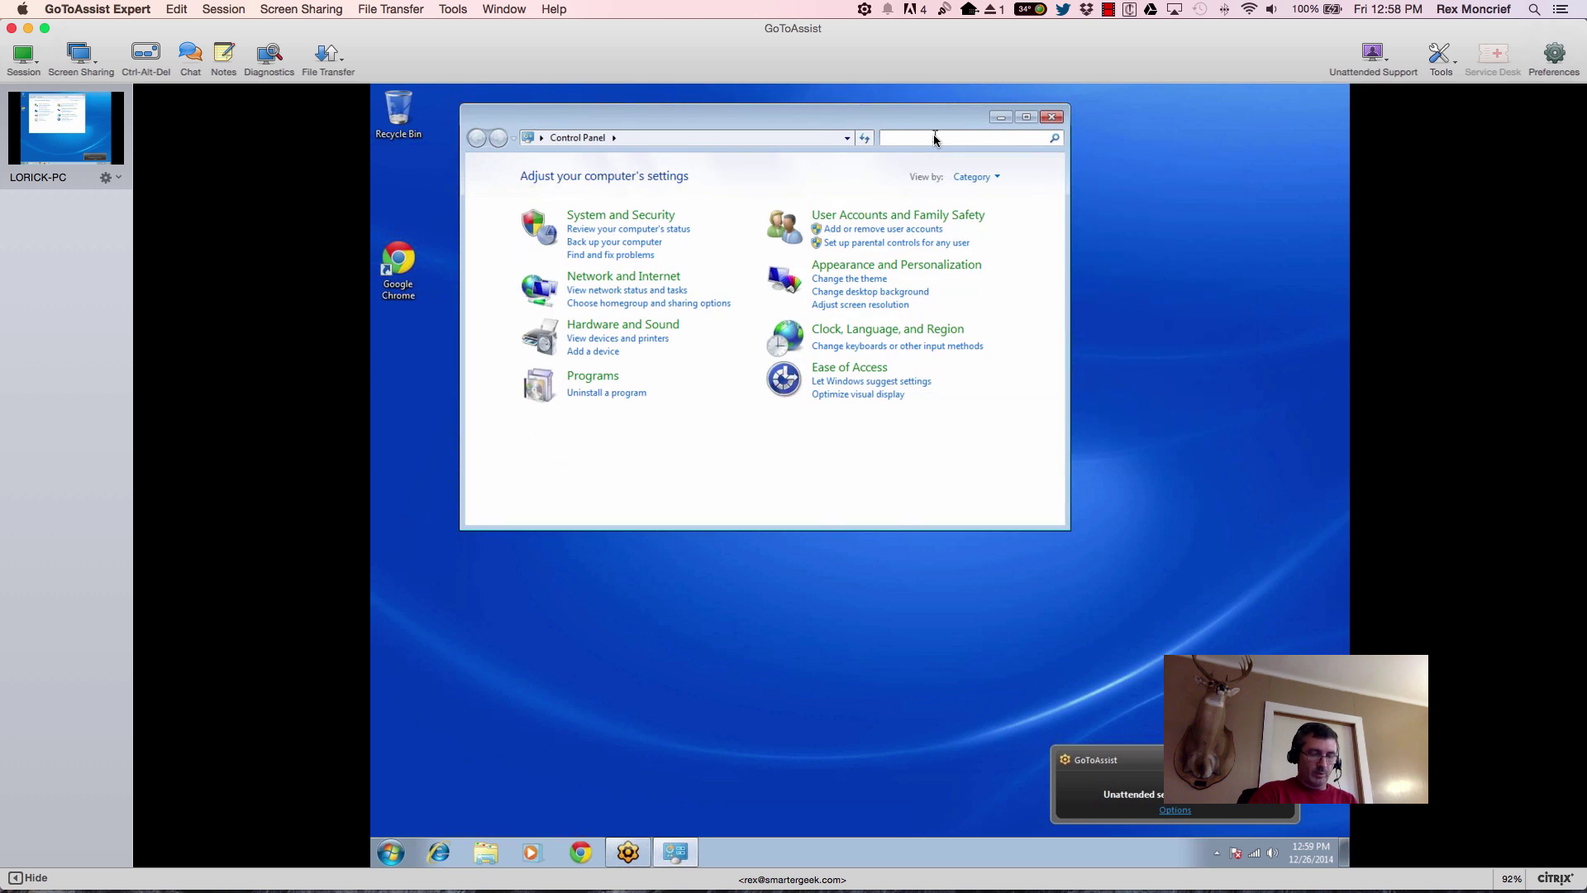
{"action": "type", "text": "folder"}
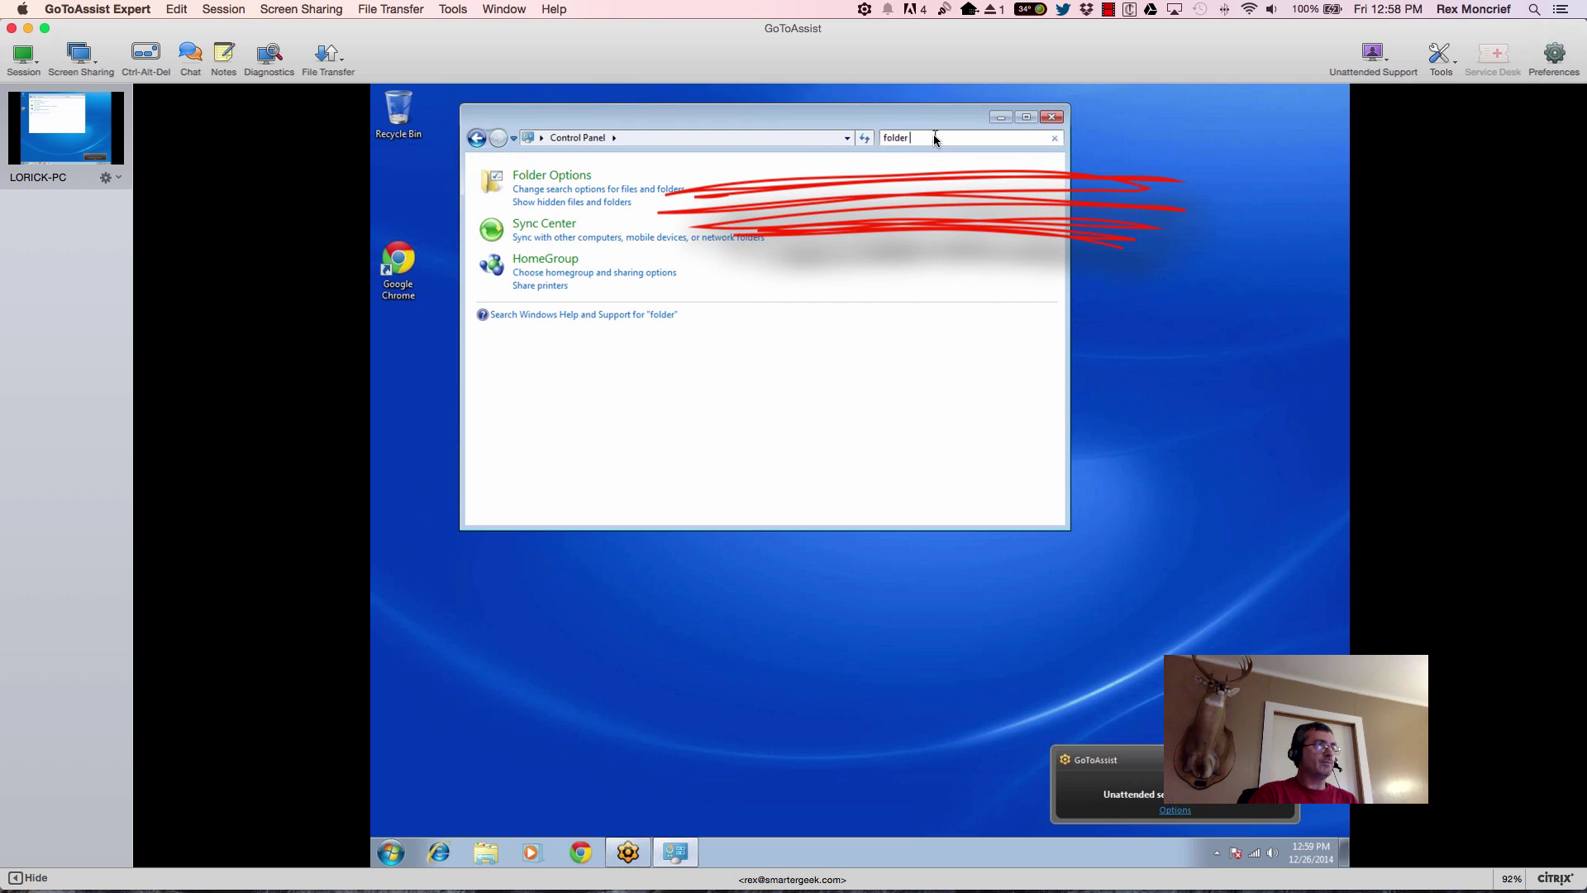
{"action": "left_click", "coordinate": [583, 179]}
{"action": "left_click", "coordinate": [454, 140]}
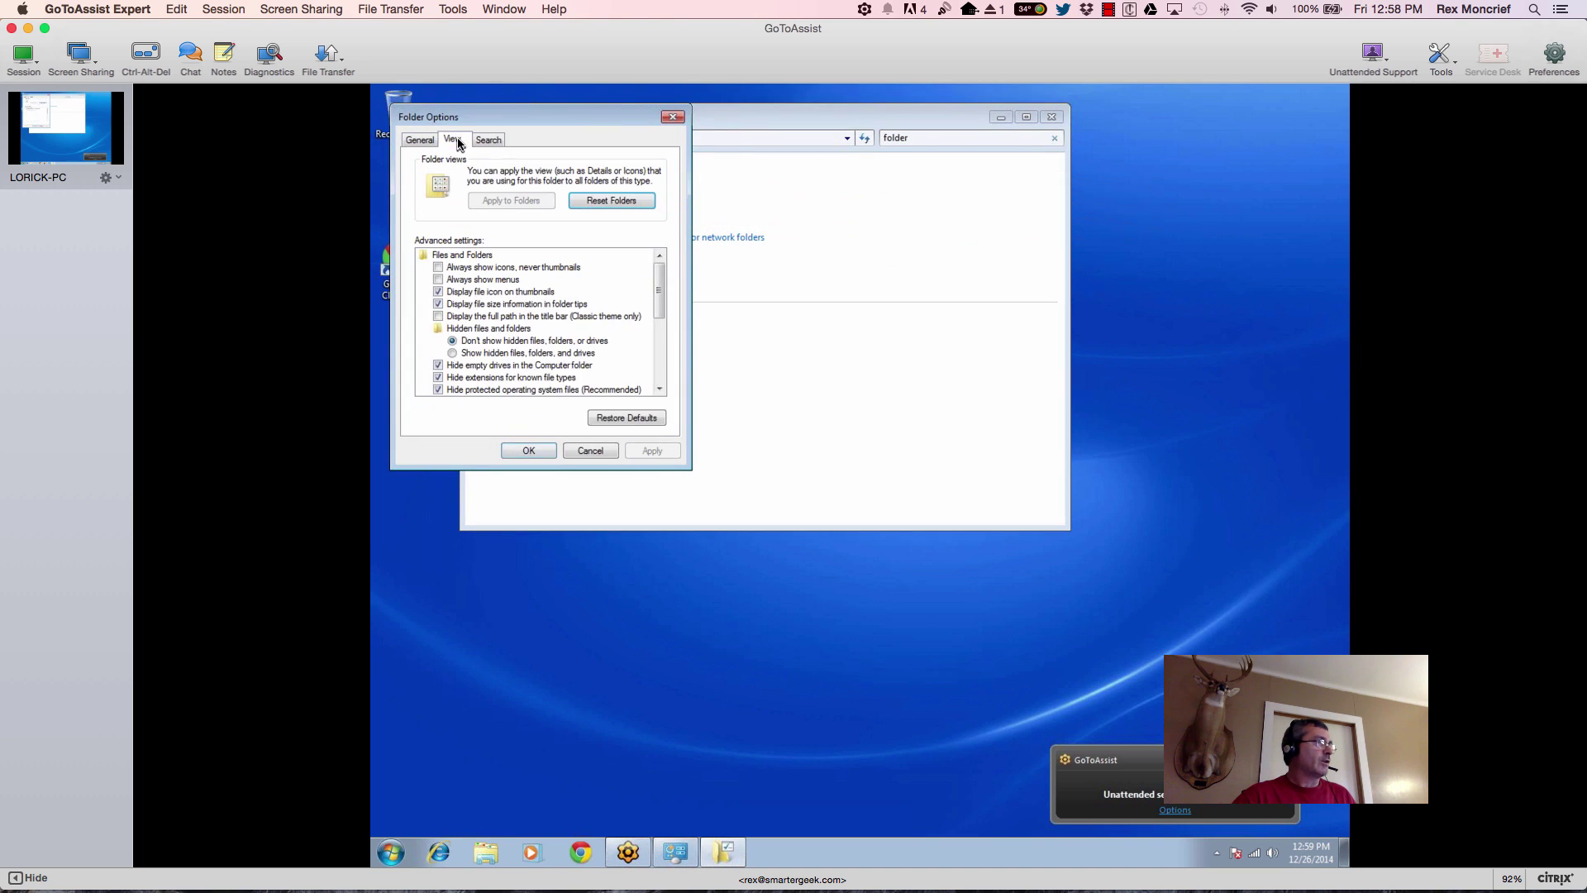
Step: Show hidden files, known file extensions and protected operating system files, apply the settings and close Control Panel
{"action": "left_click", "coordinate": [525, 353]}
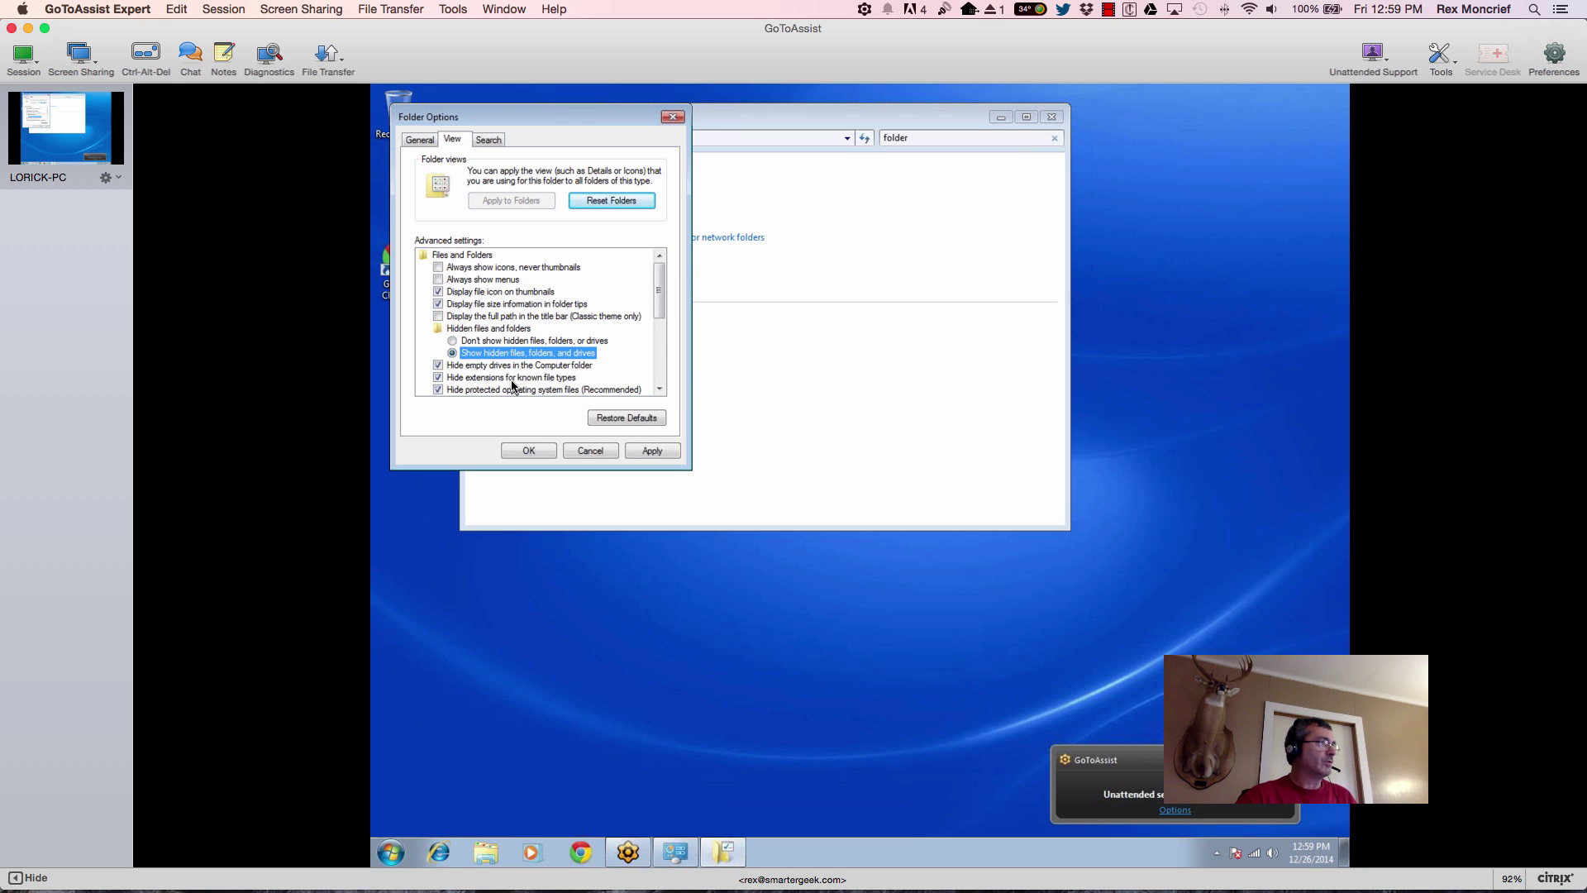
{"action": "left_click", "coordinate": [514, 378]}
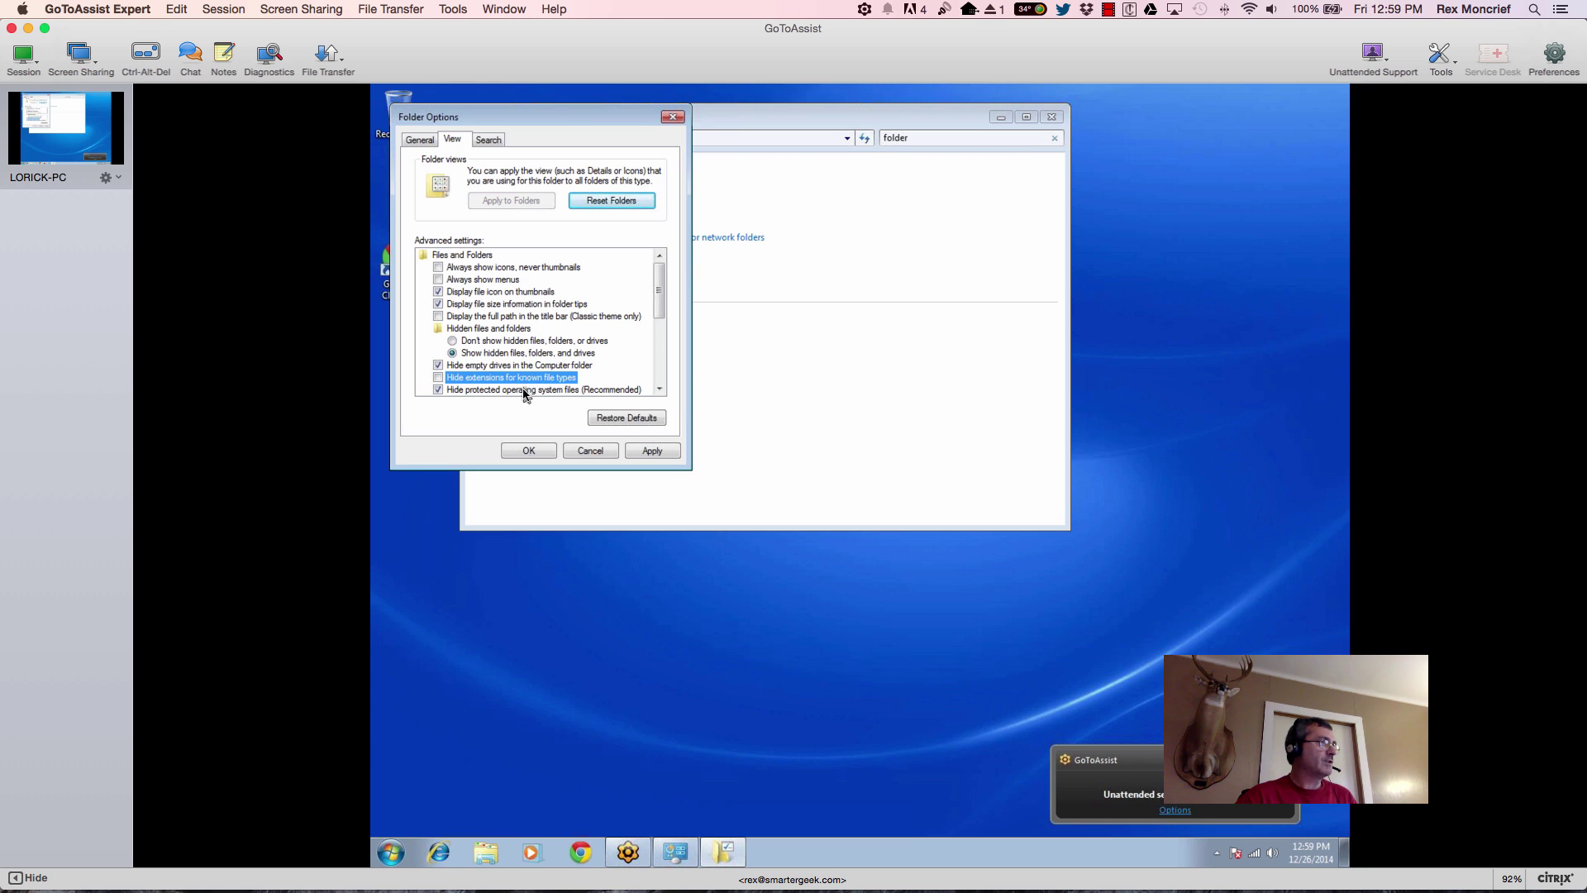
{"action": "left_click", "coordinate": [523, 390]}
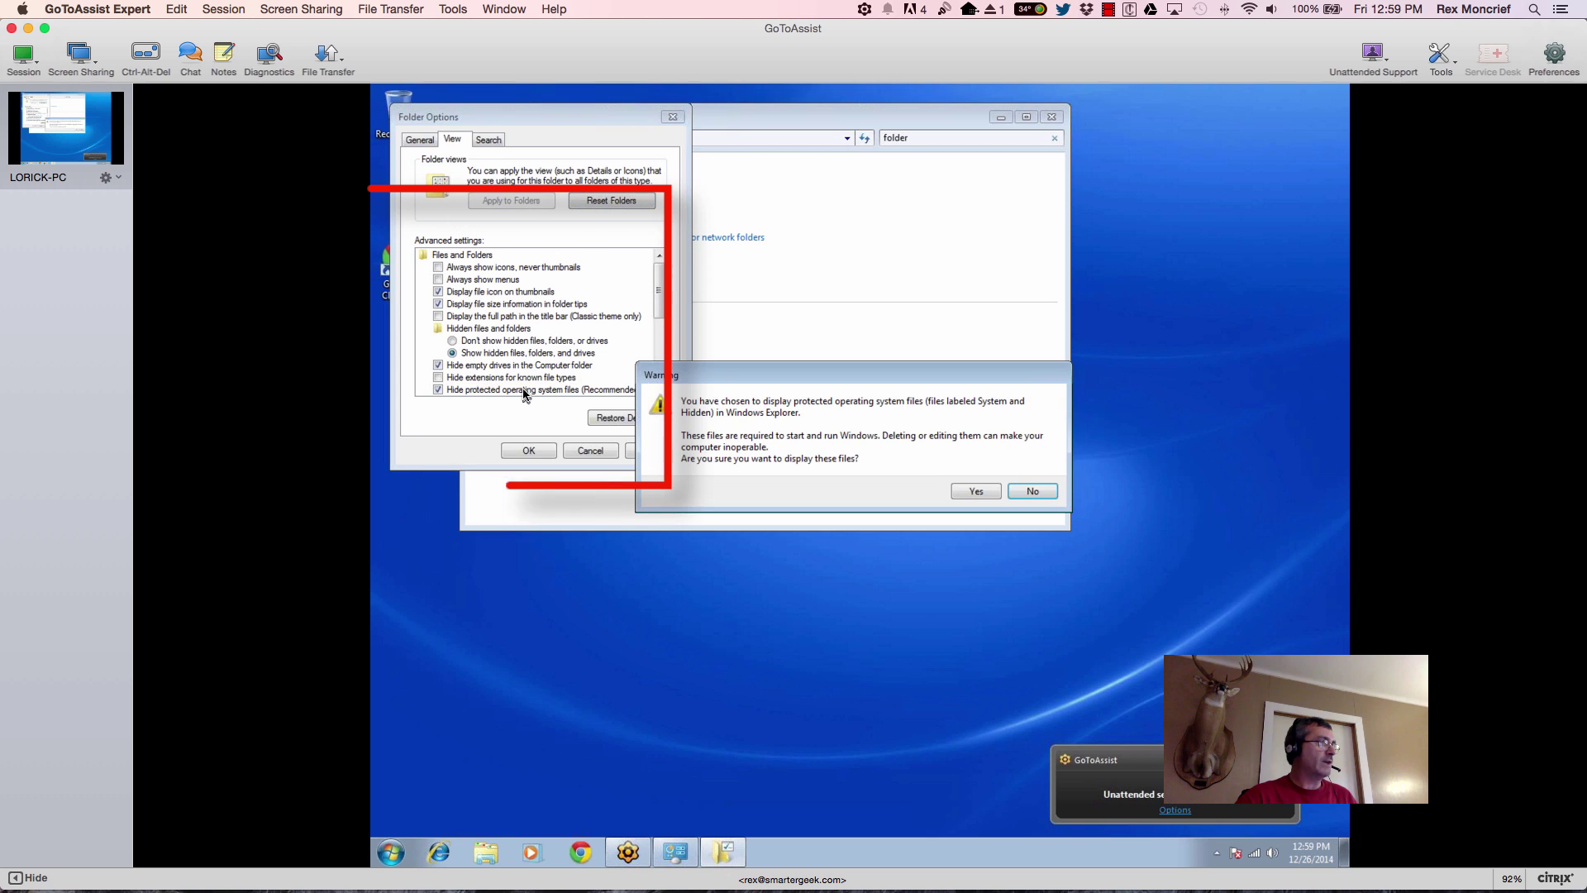
{"action": "left_click", "coordinate": [977, 492]}
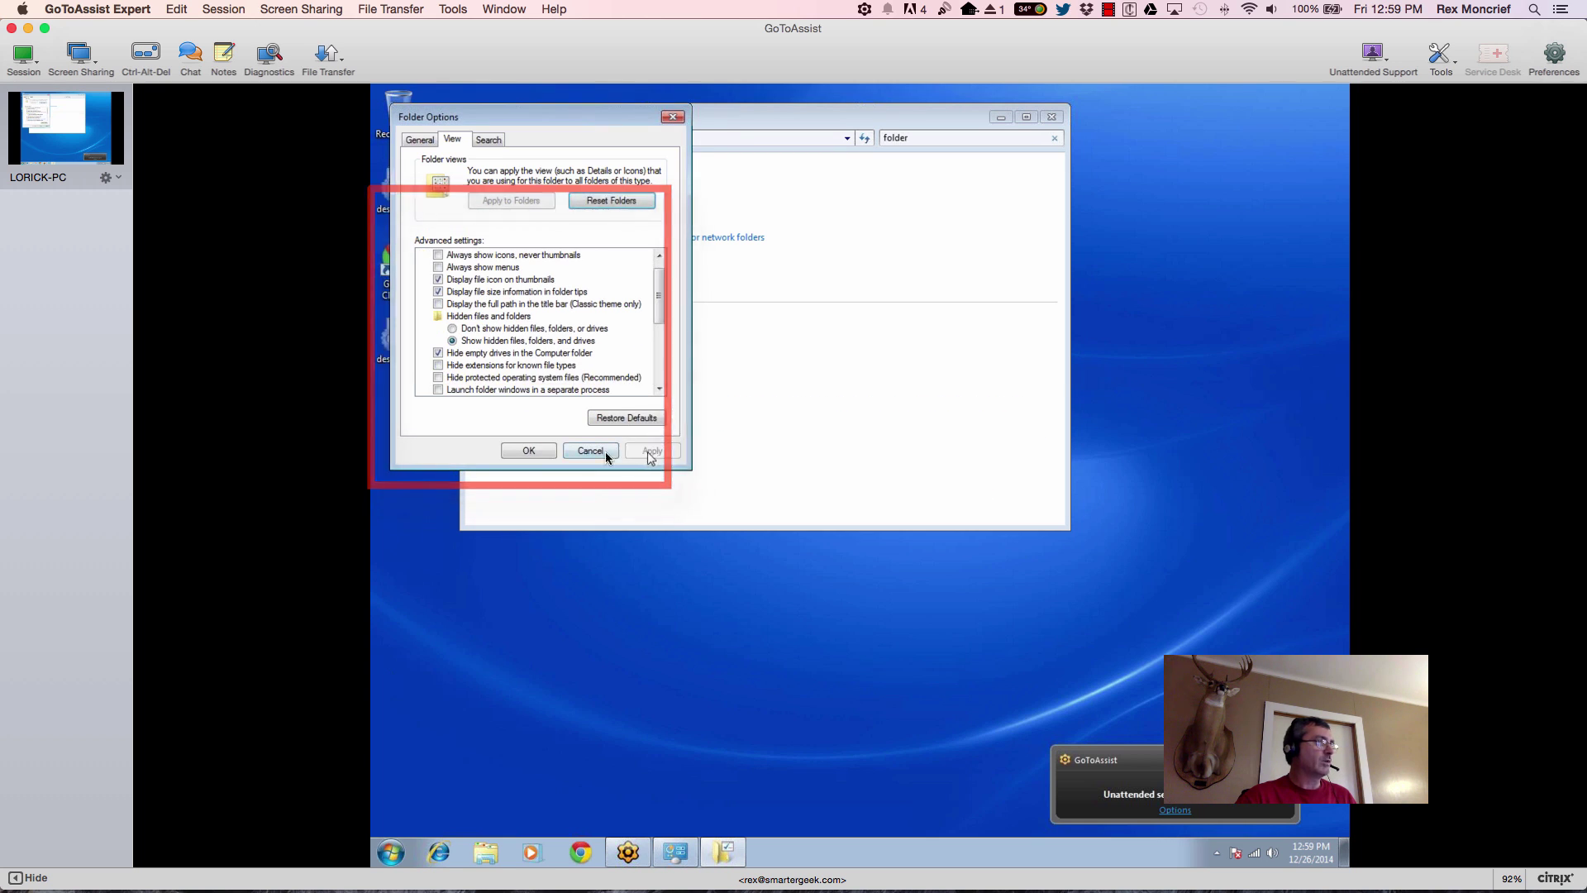
{"action": "left_click", "coordinate": [528, 450]}
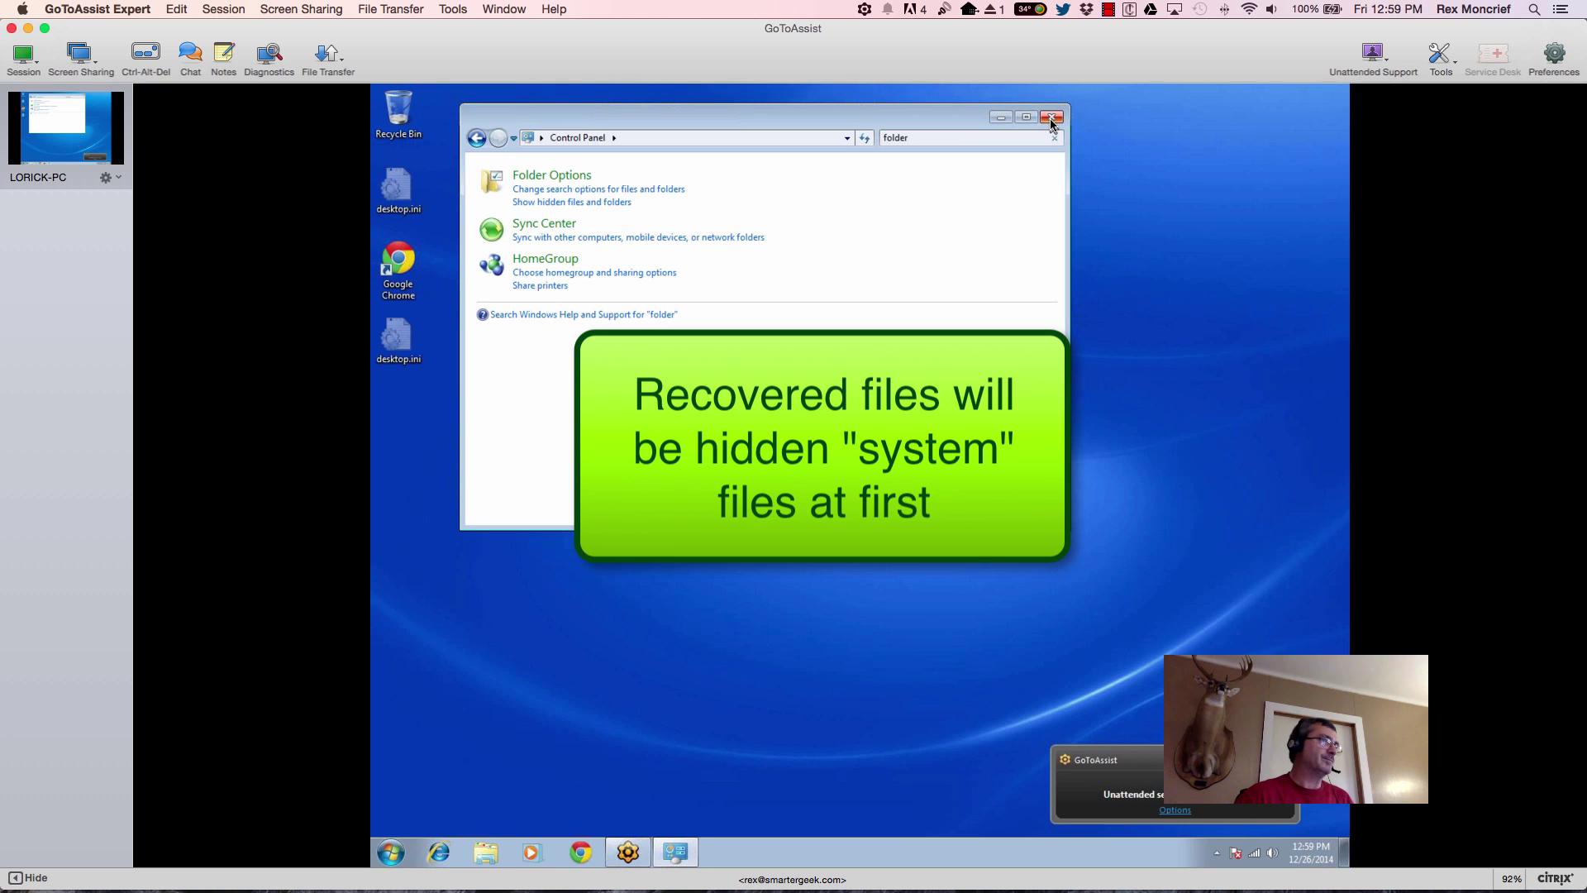
{"action": "left_click", "coordinate": [1051, 118]}
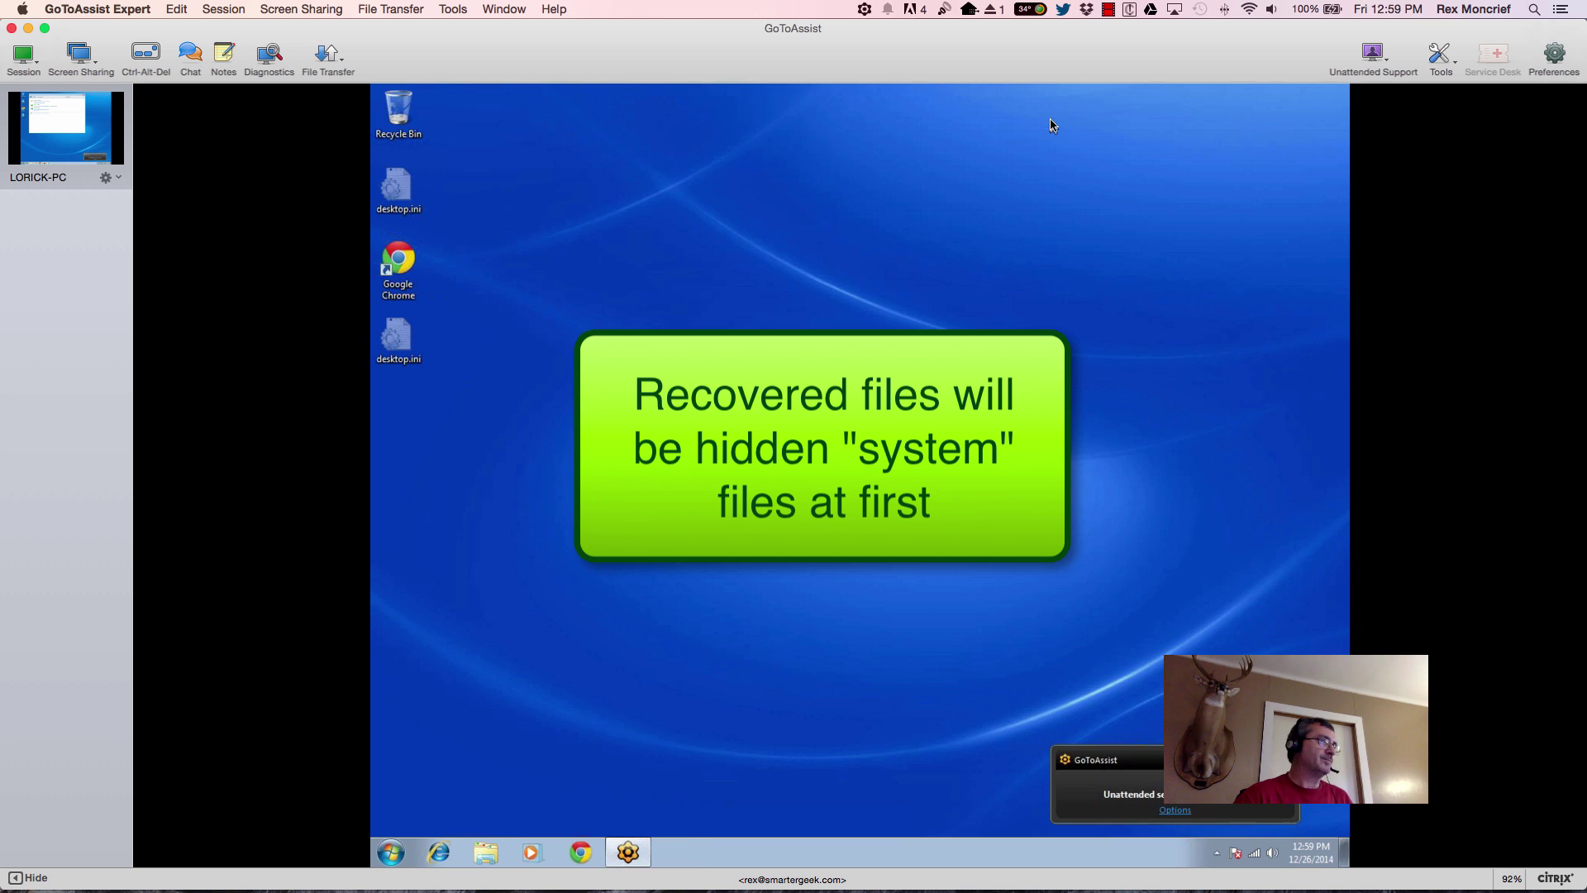
Step: Launch the cmd command prompt on the remote PC and move its window nearer the middle of the desktop
{"action": "left_click", "coordinate": [394, 851]}
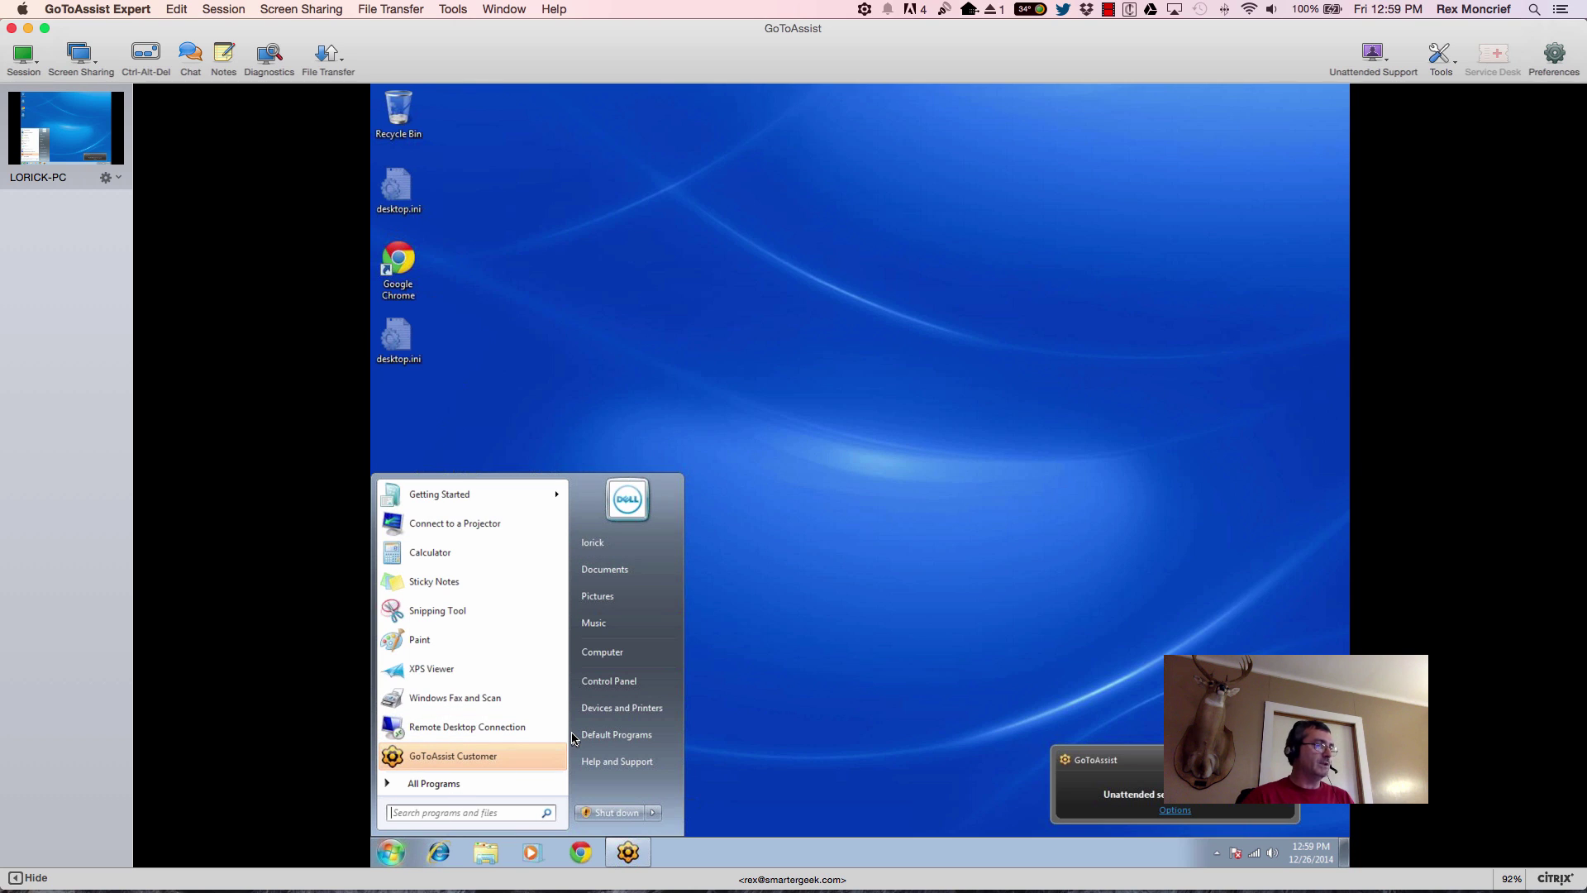
{"action": "left_click", "coordinate": [496, 813]}
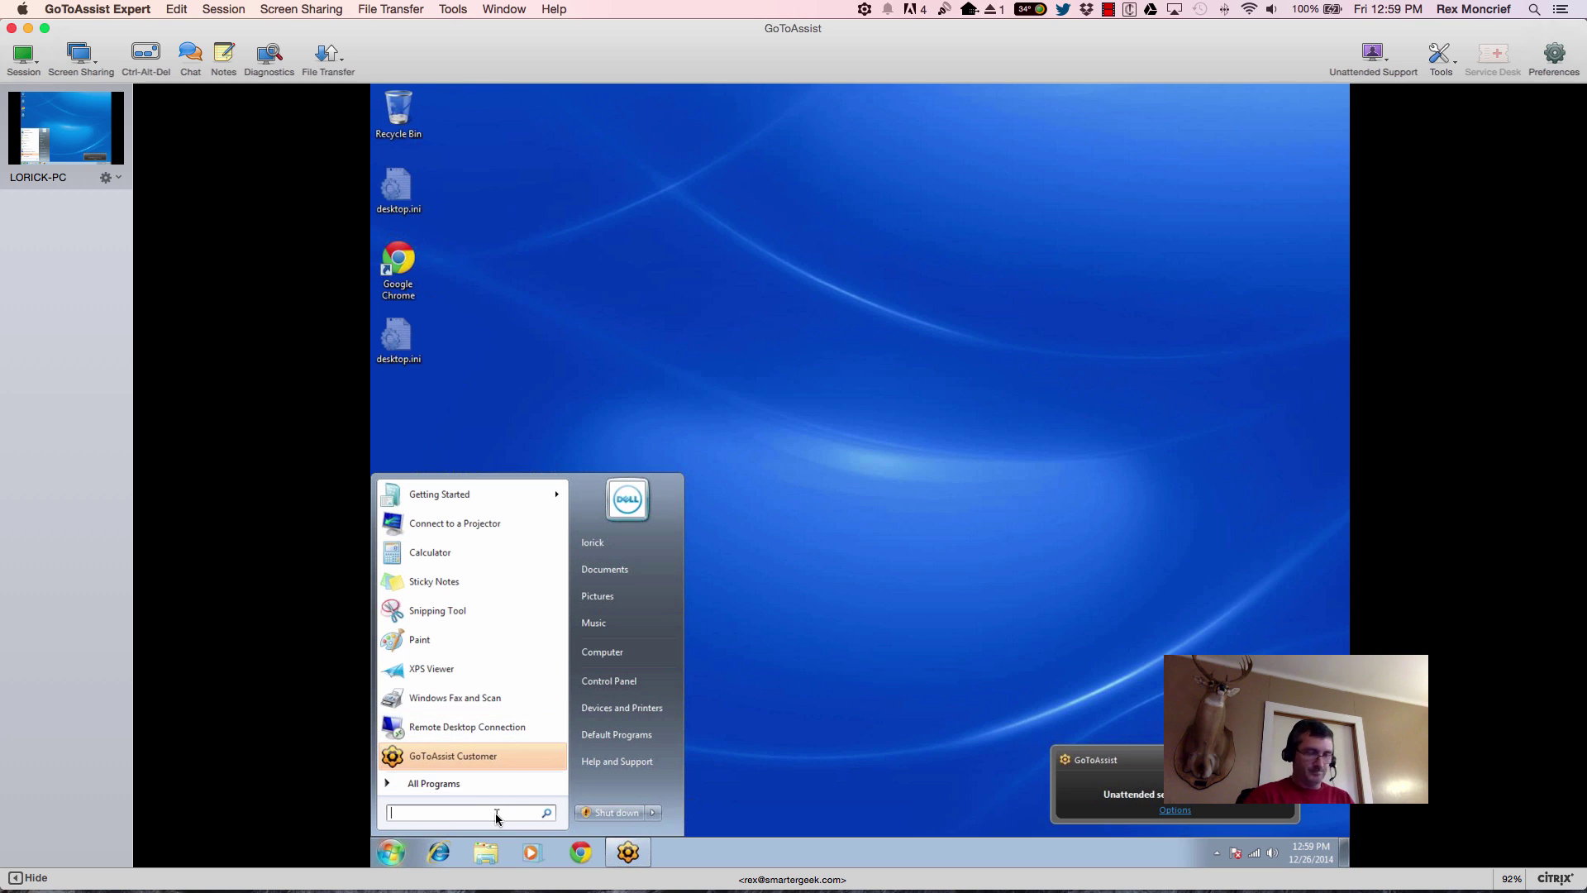
{"action": "type", "text": "cmd"}
{"action": "key", "text": "Return"}
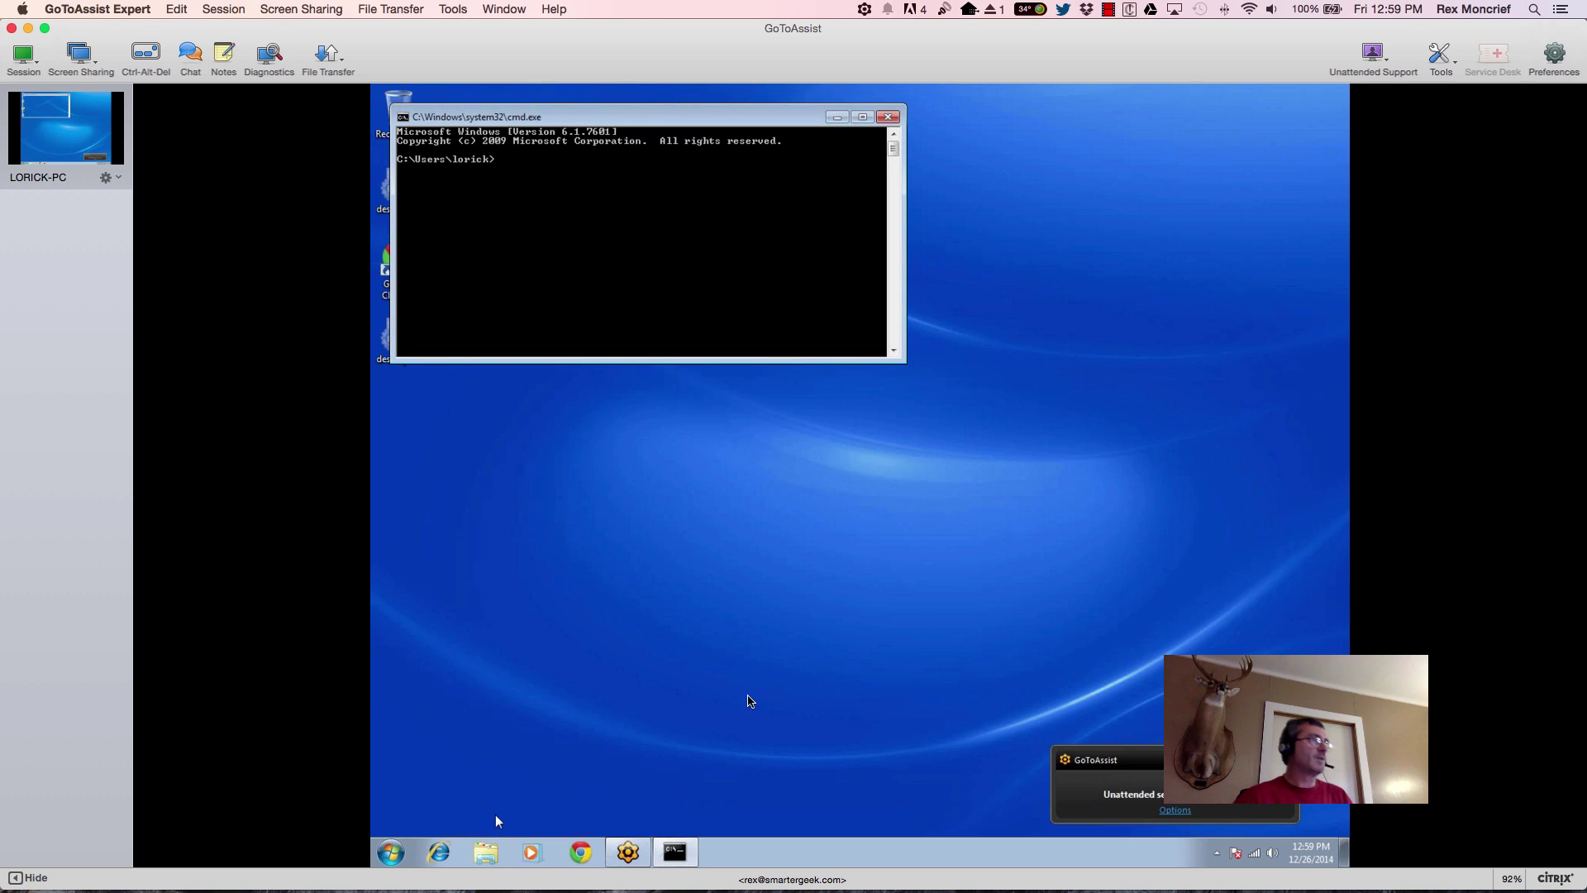
{"action": "left_click_drag", "start_coordinate": [739, 119], "coordinate": [888, 209]}
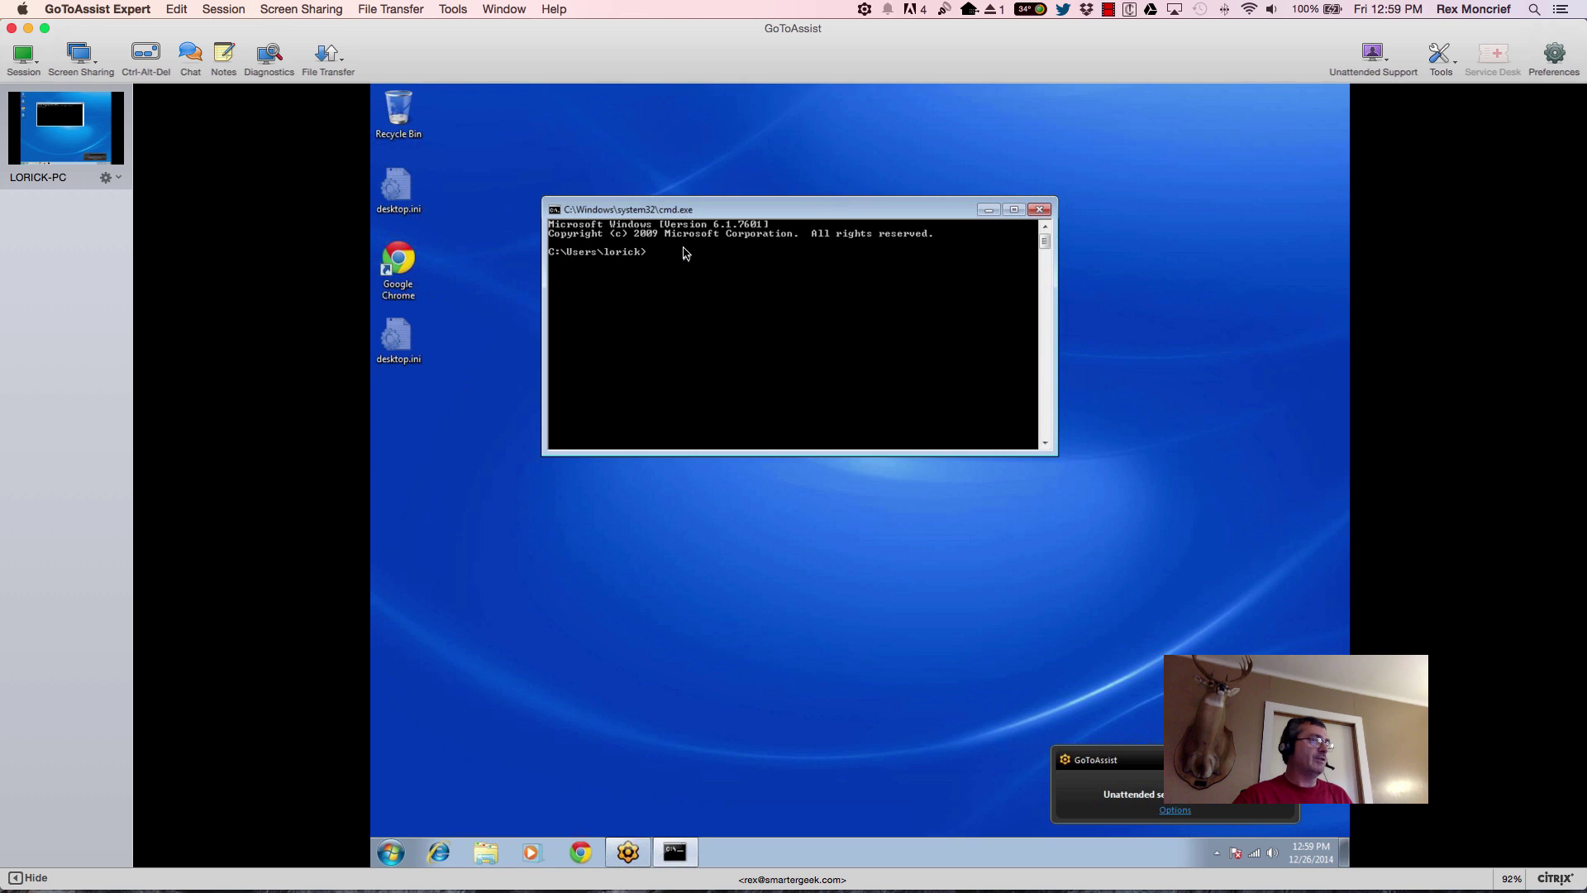
{"action": "left_click", "coordinate": [1108, 9]}
{"action": "left_click", "coordinate": [1149, 45]}
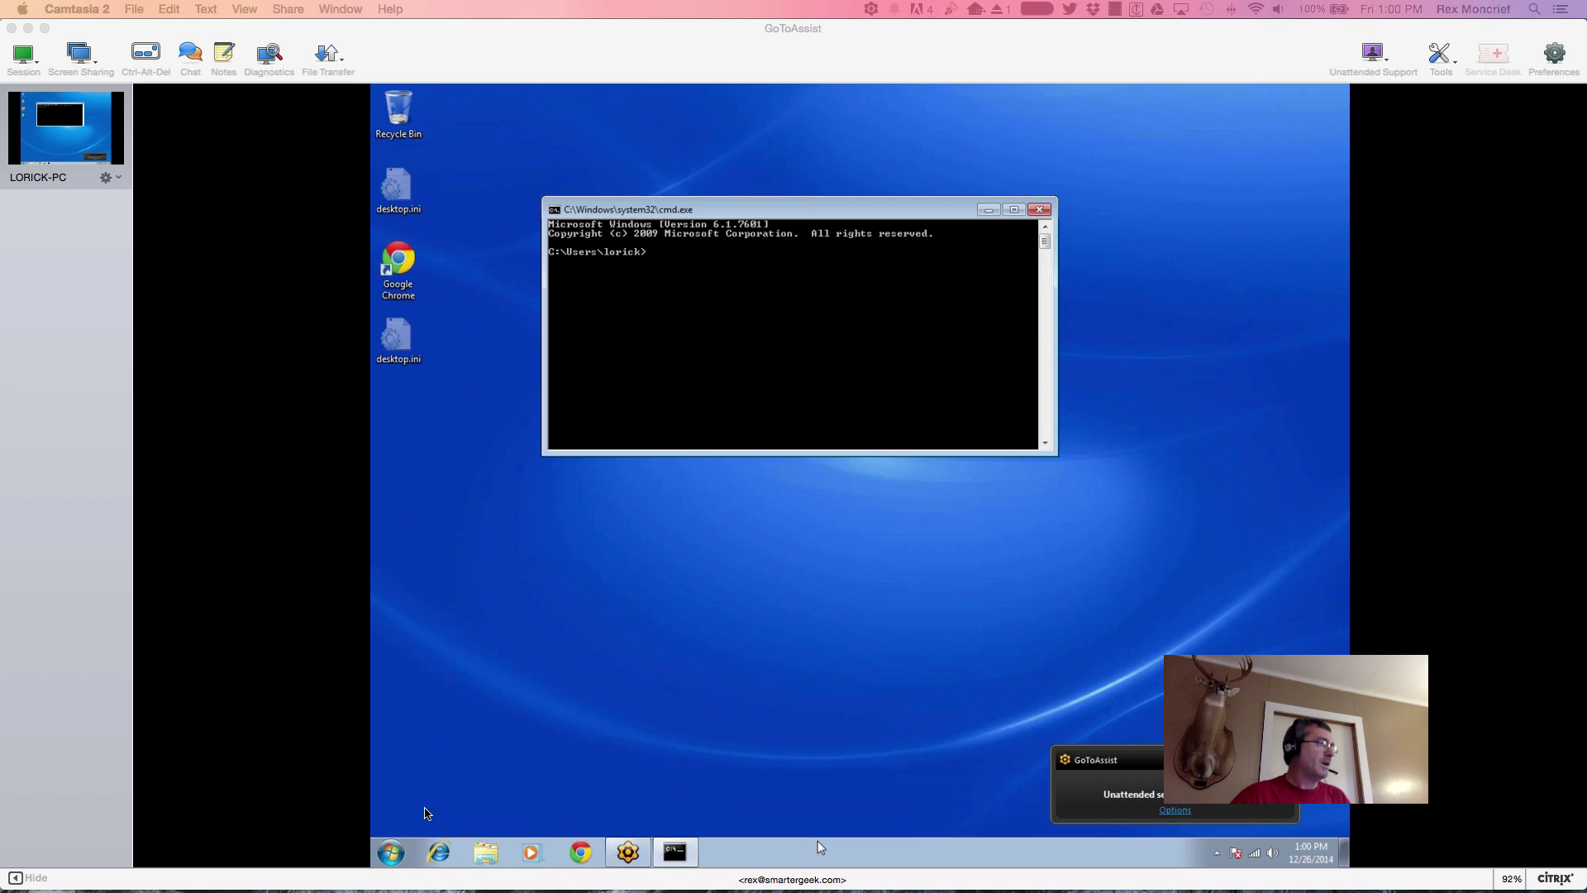
Step: Check the USB drive's letter in Windows Explorer on the remote PC
{"action": "left_click", "coordinate": [397, 848]}
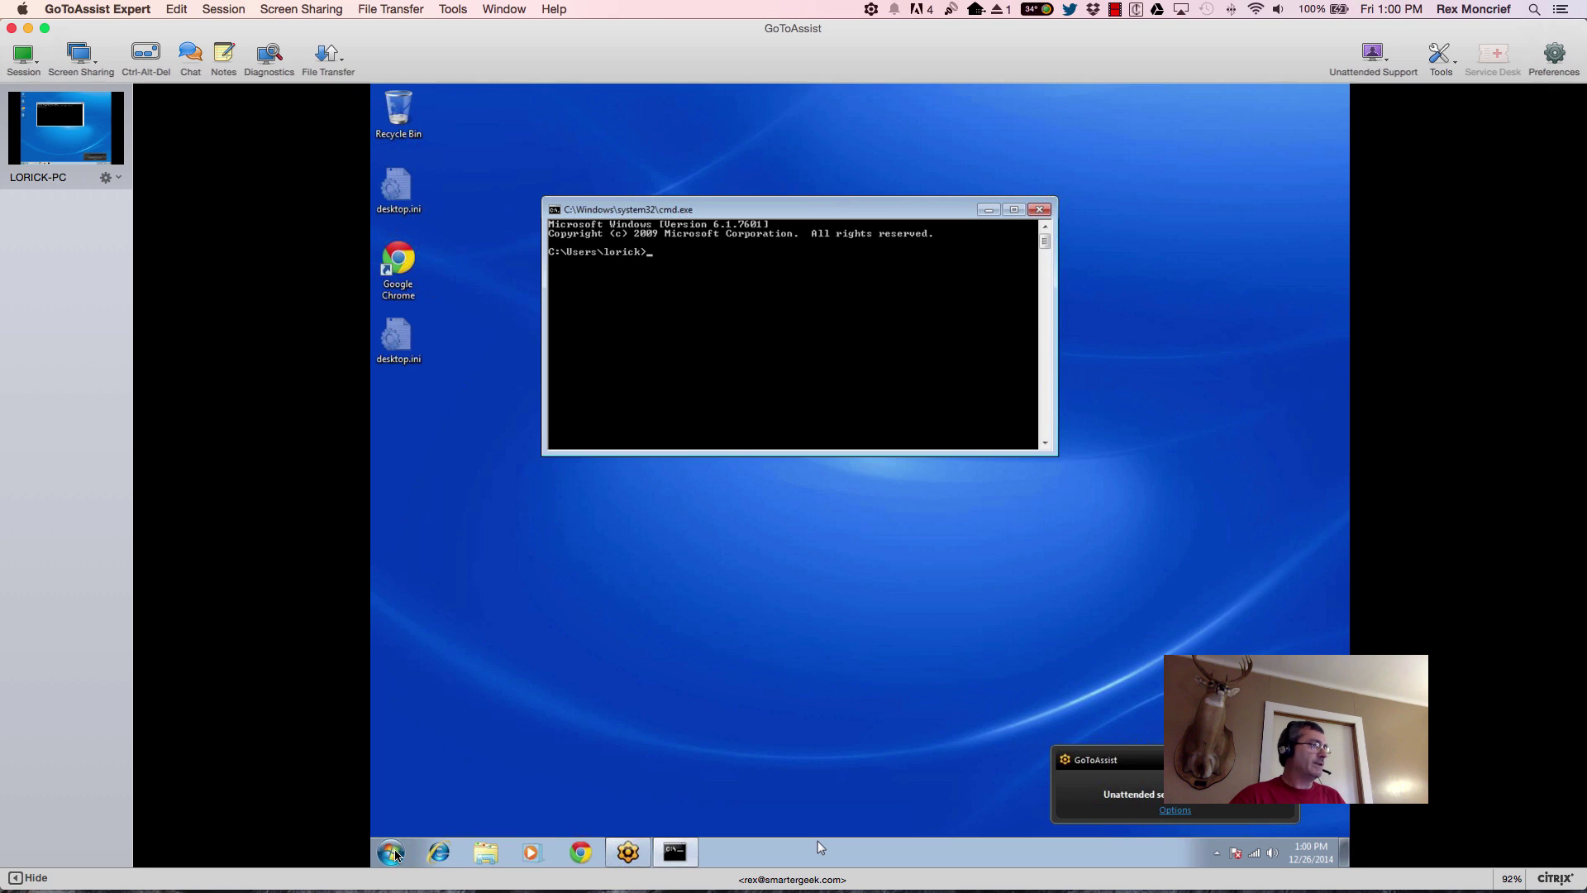
{"action": "left_click", "coordinate": [391, 851]}
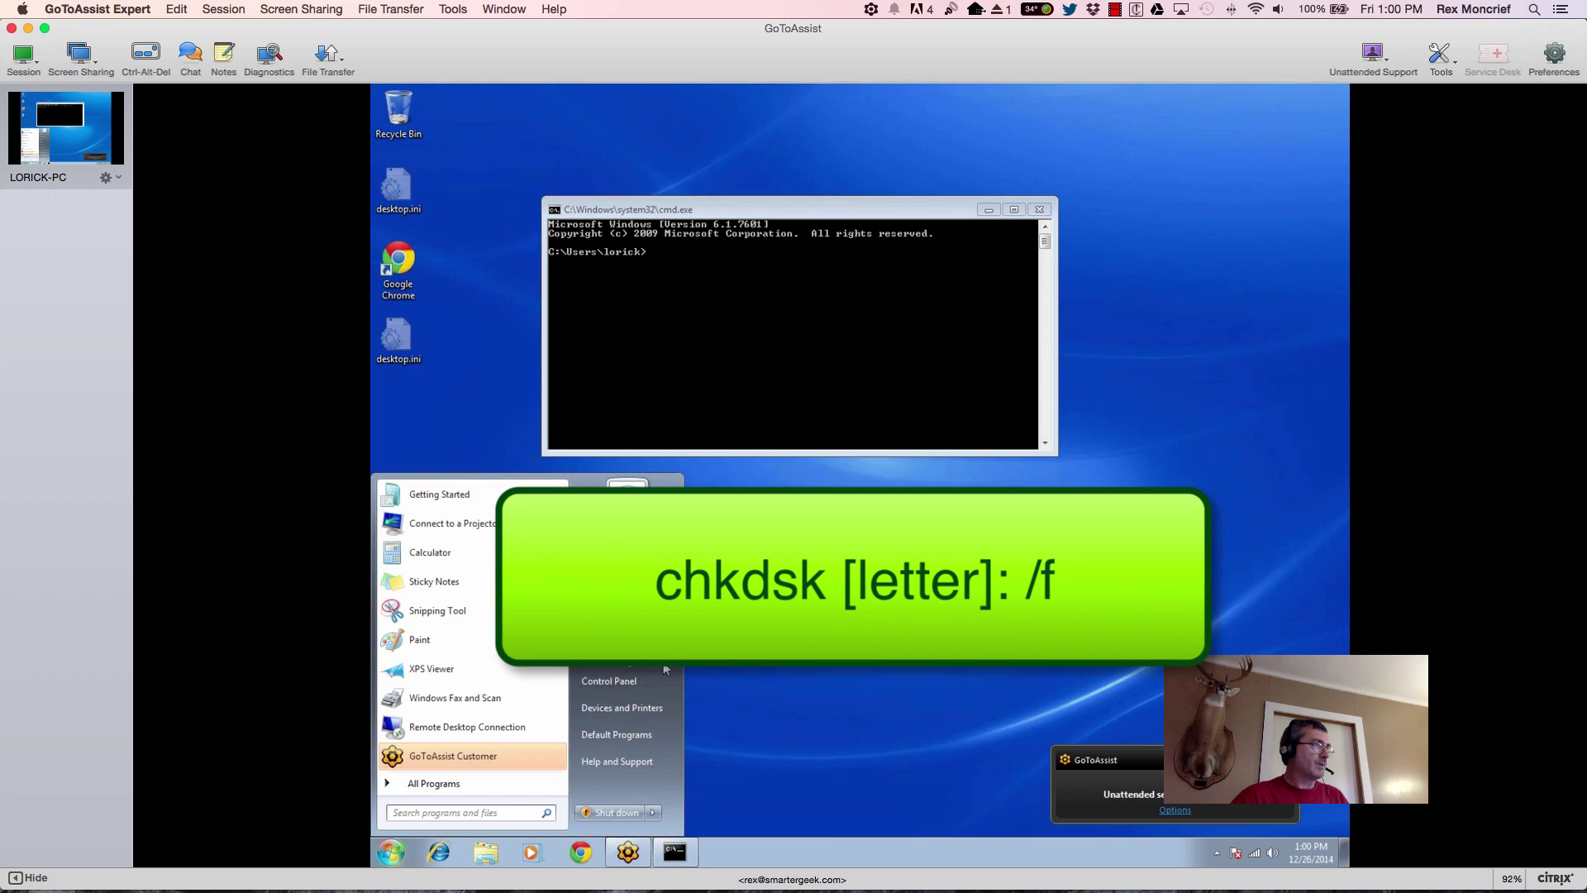
{"action": "key", "text": "Escape"}
{"action": "key", "text": "super+e"}
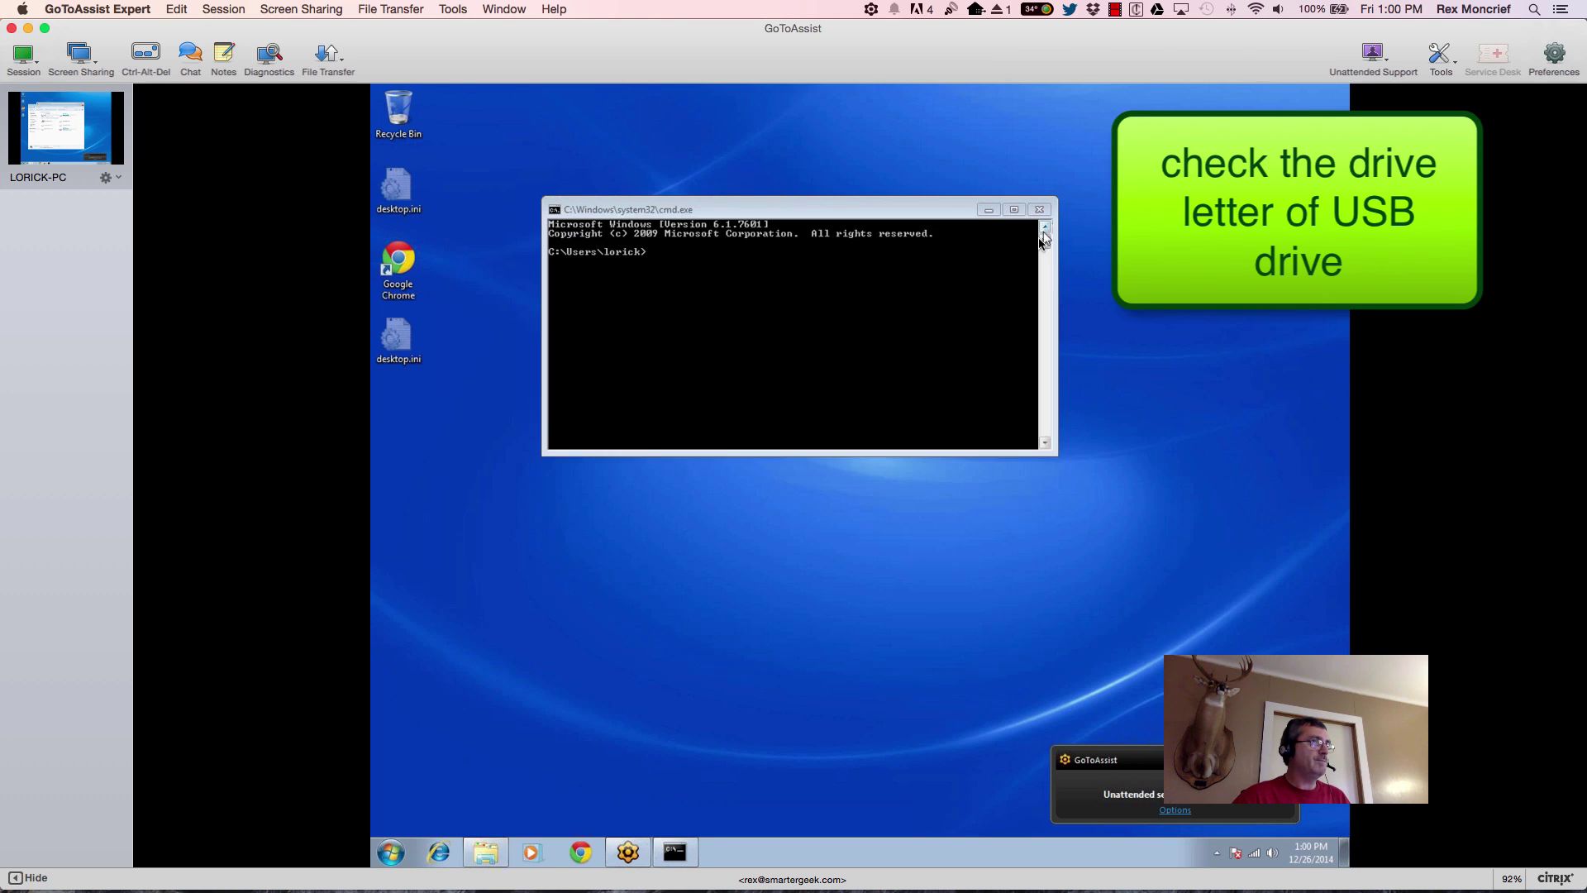
Step: Run chkdsk j: /f in the command prompt to repair the USB drive, and close the prompt window
{"action": "left_click", "coordinate": [694, 266]}
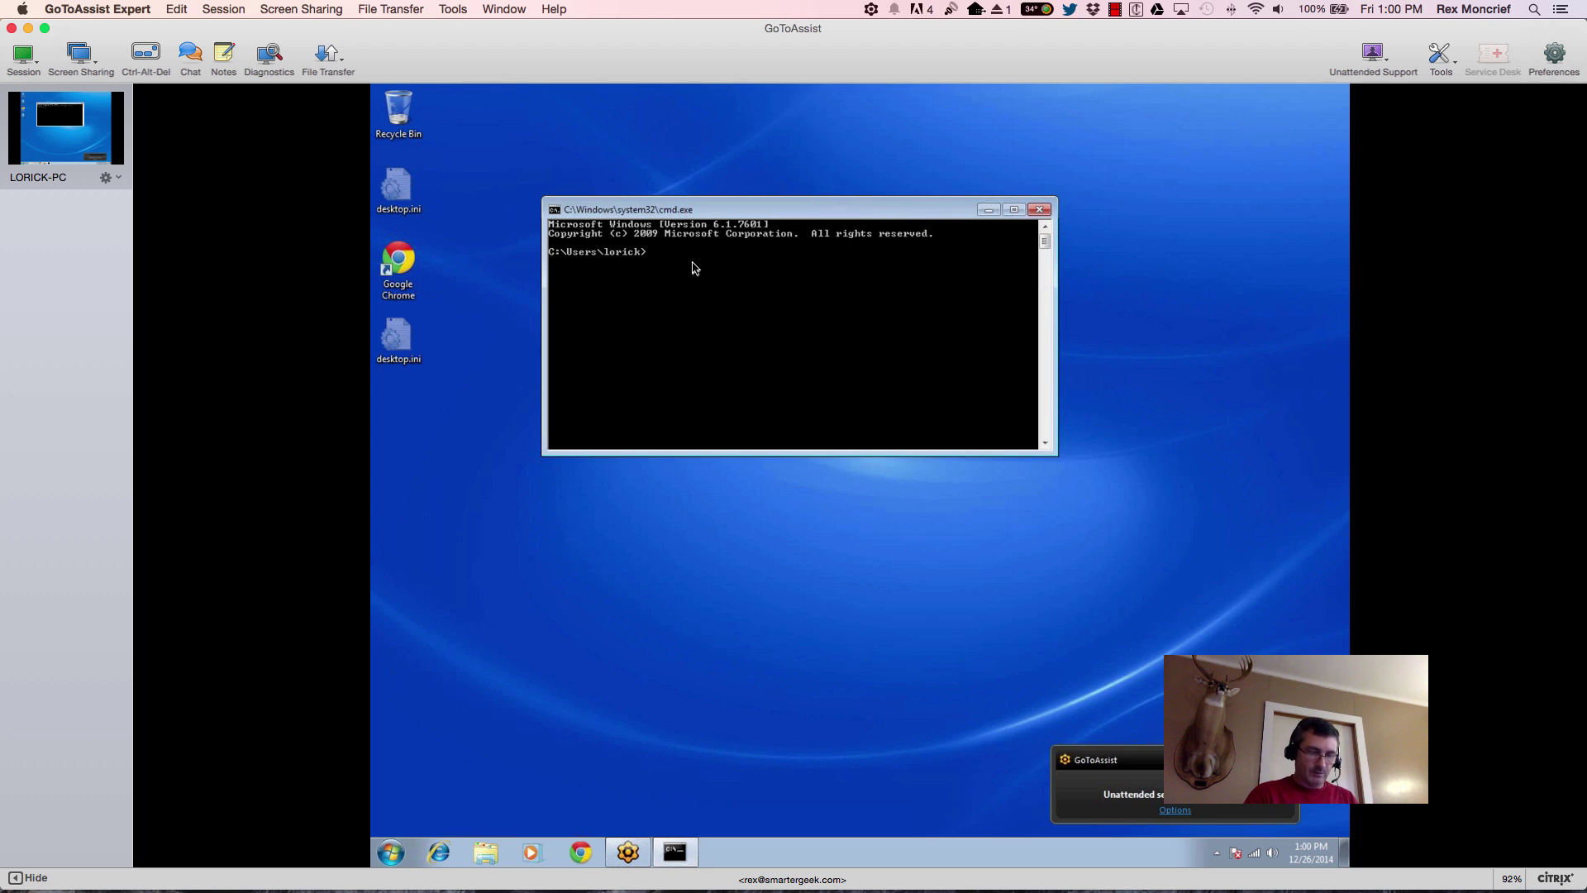
{"action": "type", "text": "chkdsk j: /f"}
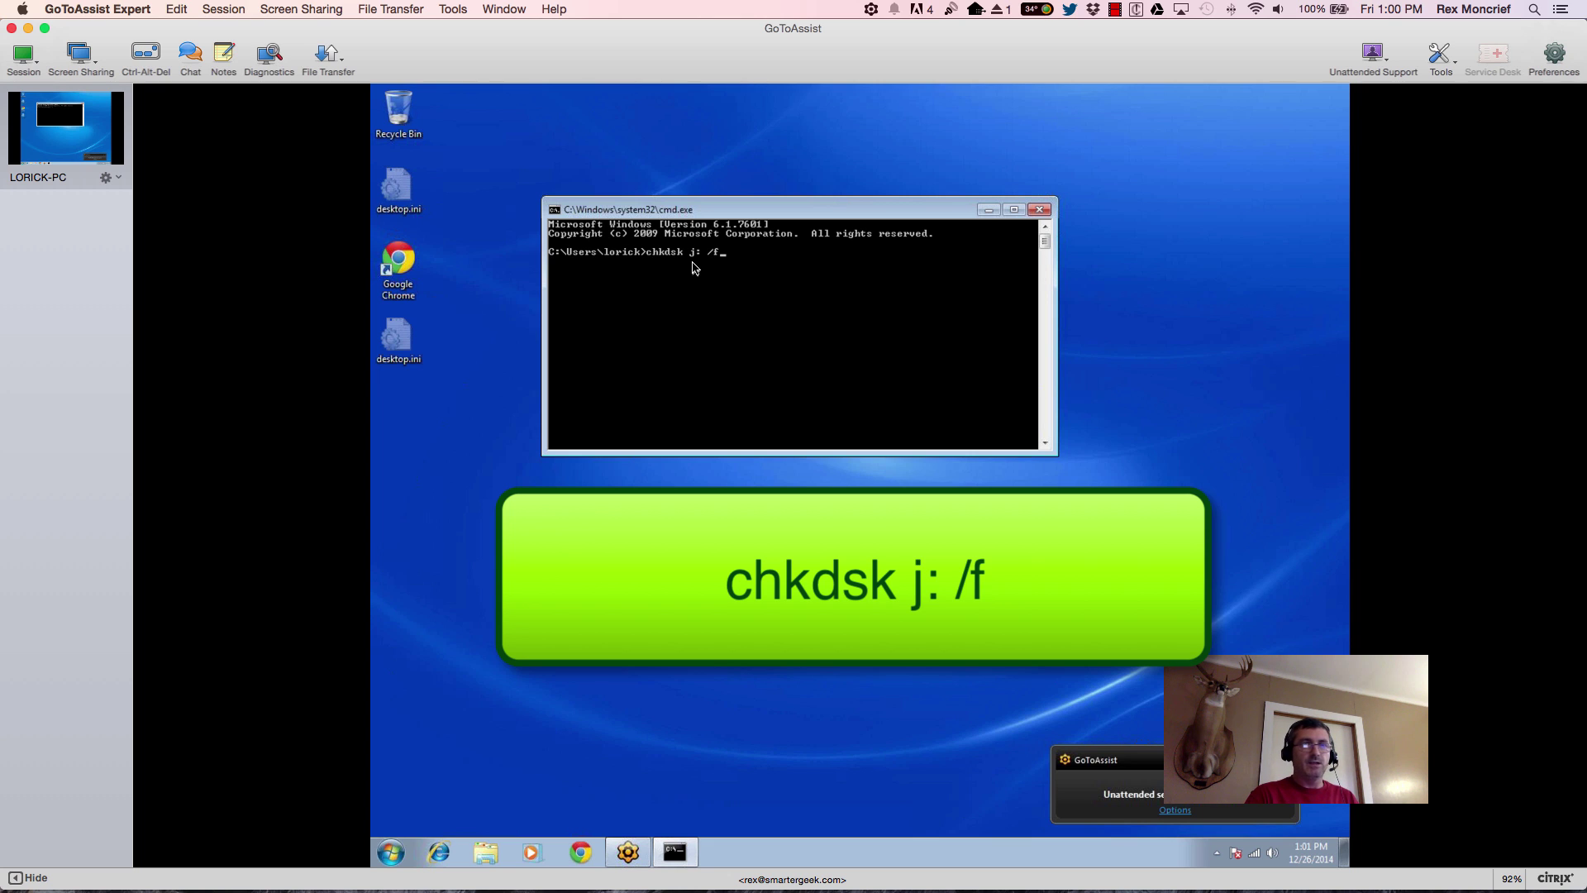
{"action": "key", "text": "Return"}
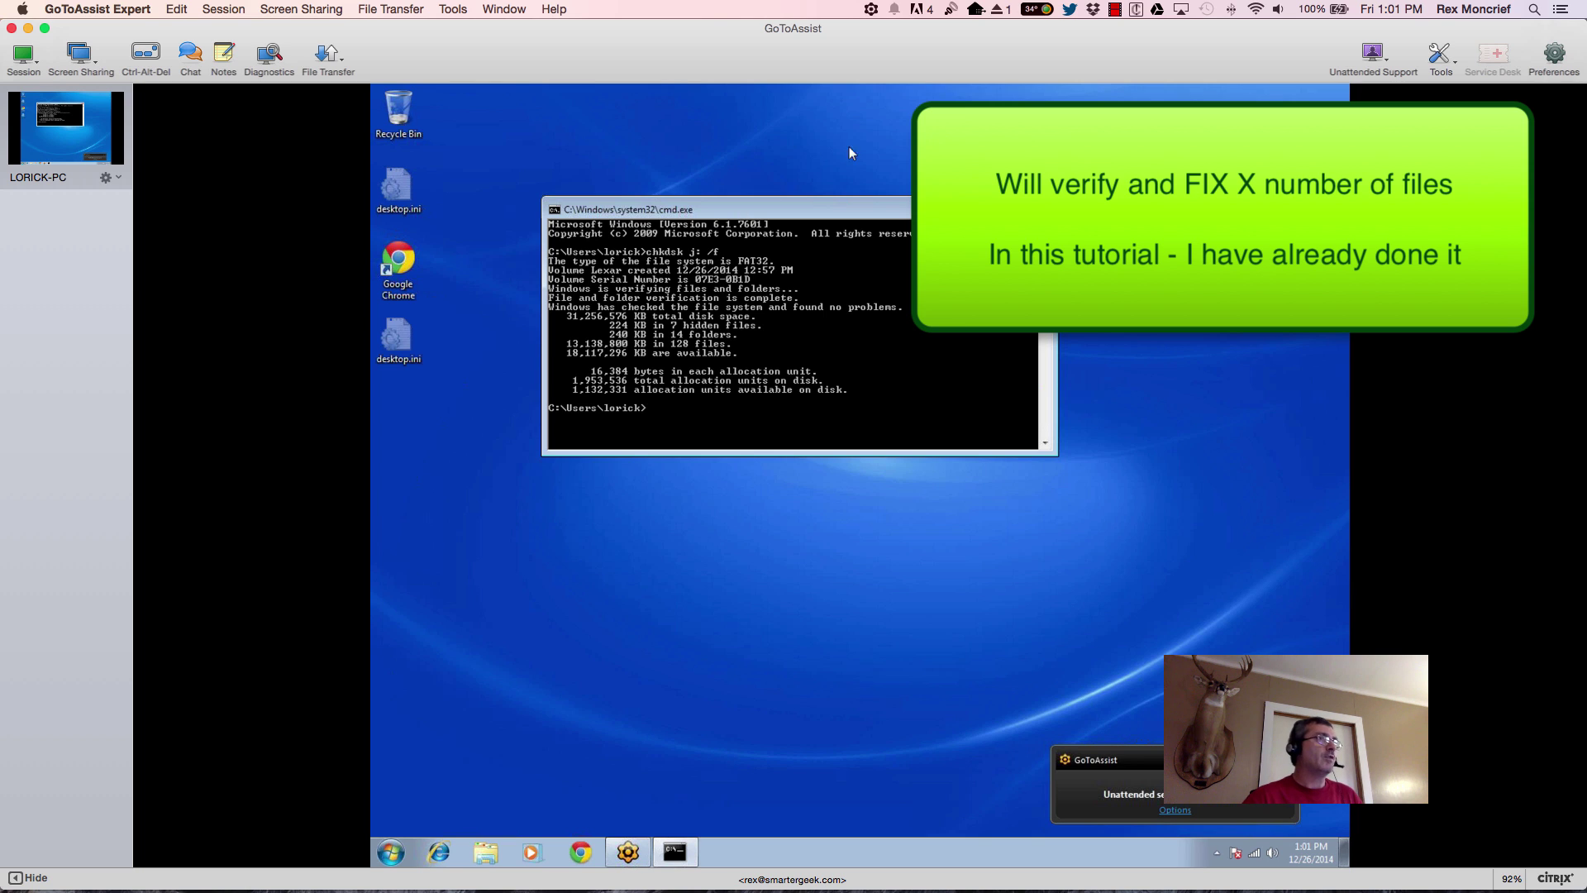
{"action": "key", "text": "alt+F4"}
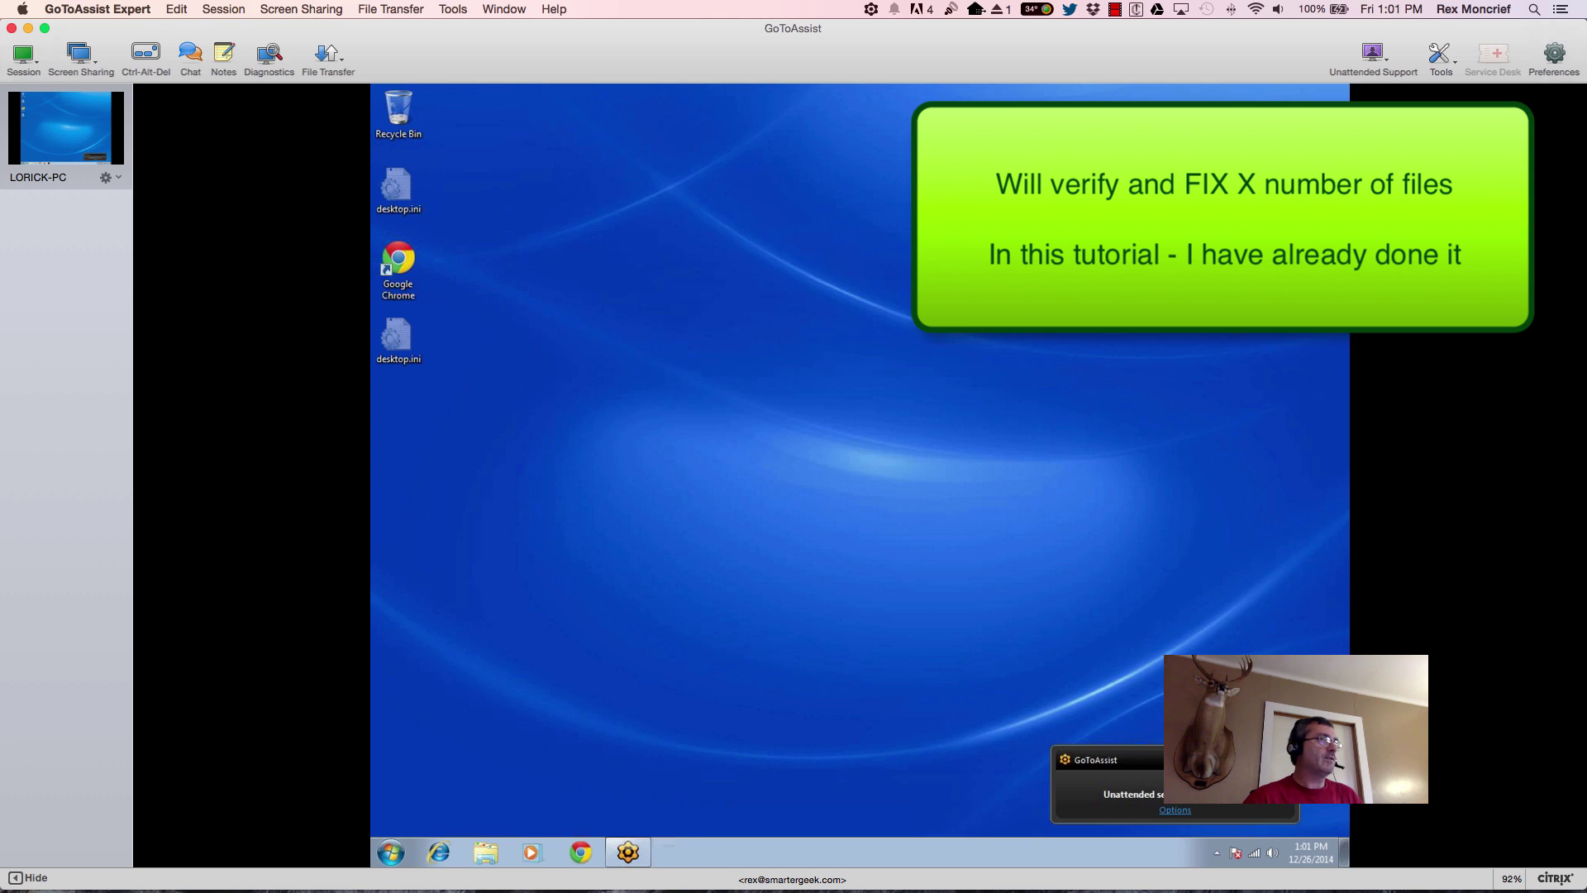
Step: Open the removable J: drive in Windows Explorer on the remote PC and add the Date created column to its file list
{"action": "left_click", "coordinate": [393, 853]}
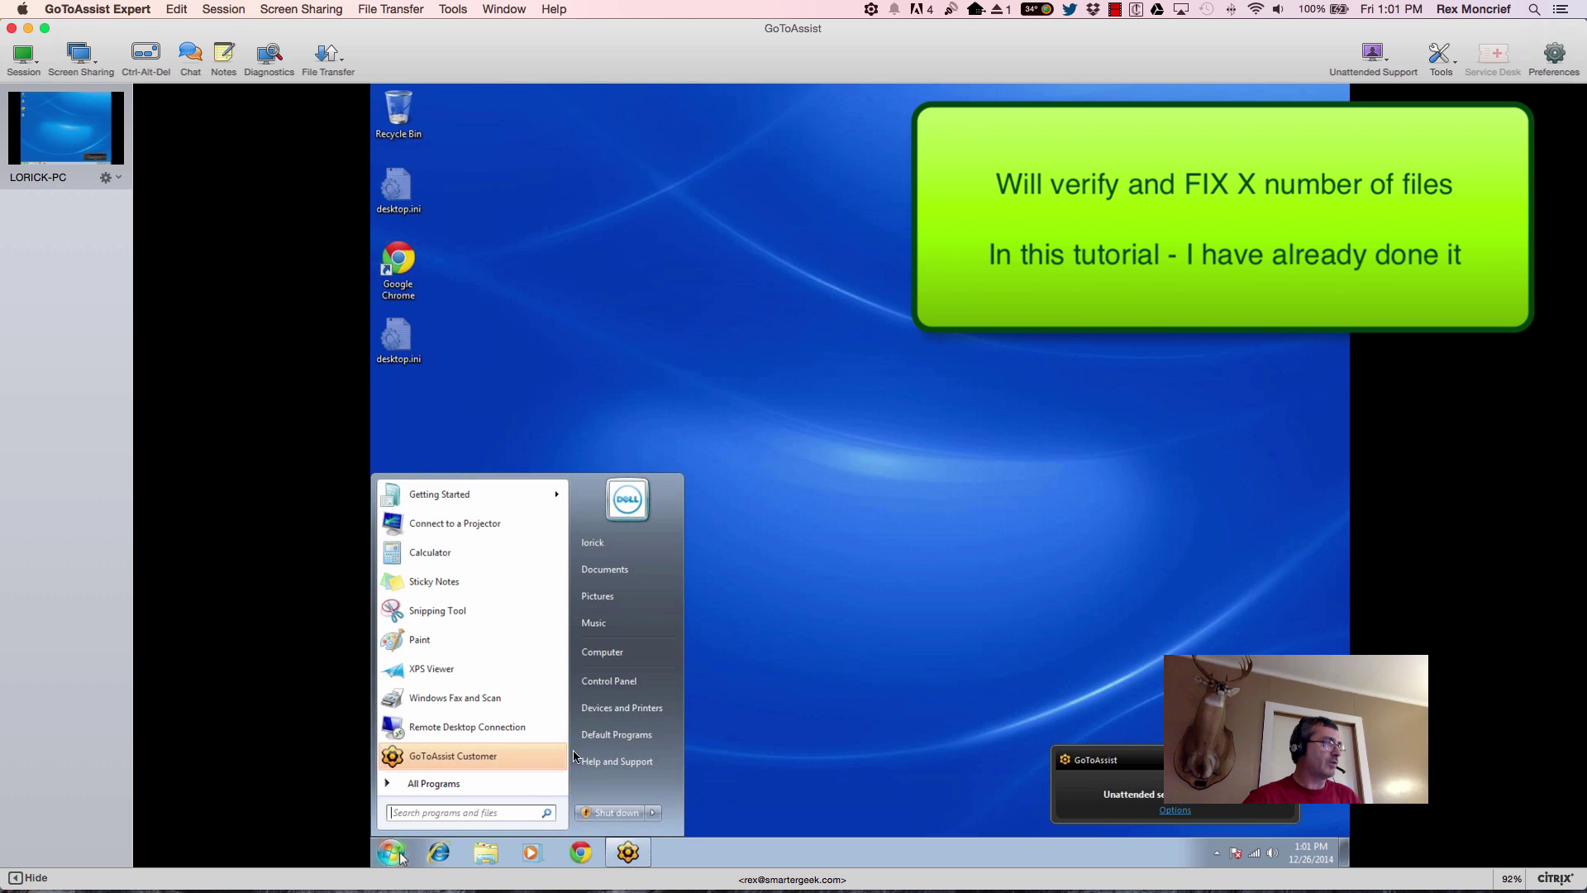
{"action": "left_click", "coordinate": [601, 652]}
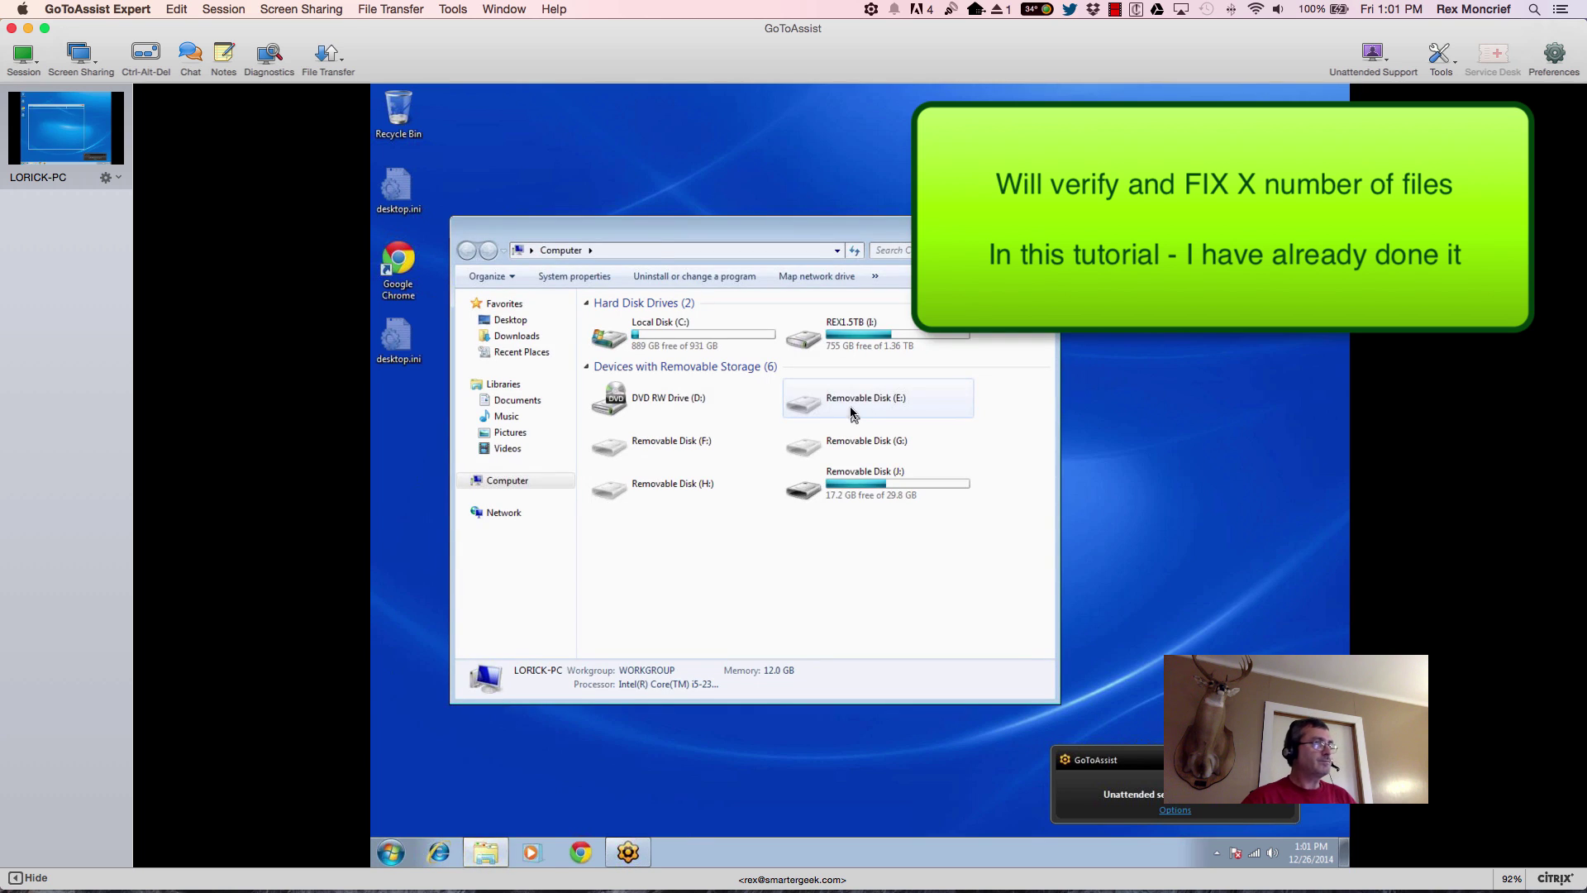
{"action": "double_click", "coordinate": [857, 487]}
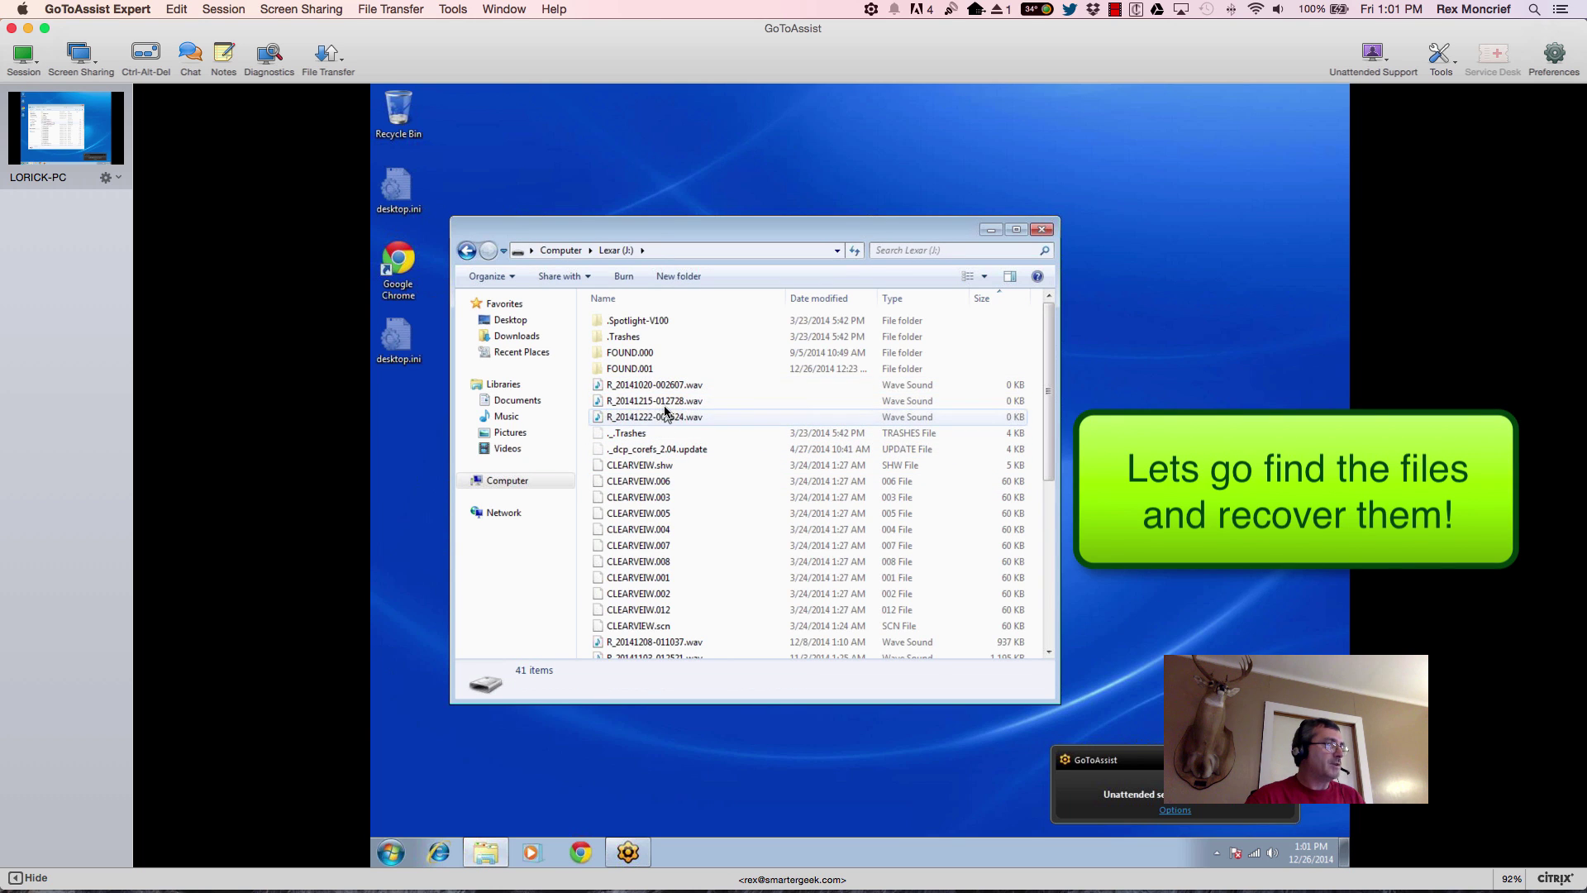
{"action": "right_click", "coordinate": [718, 300]}
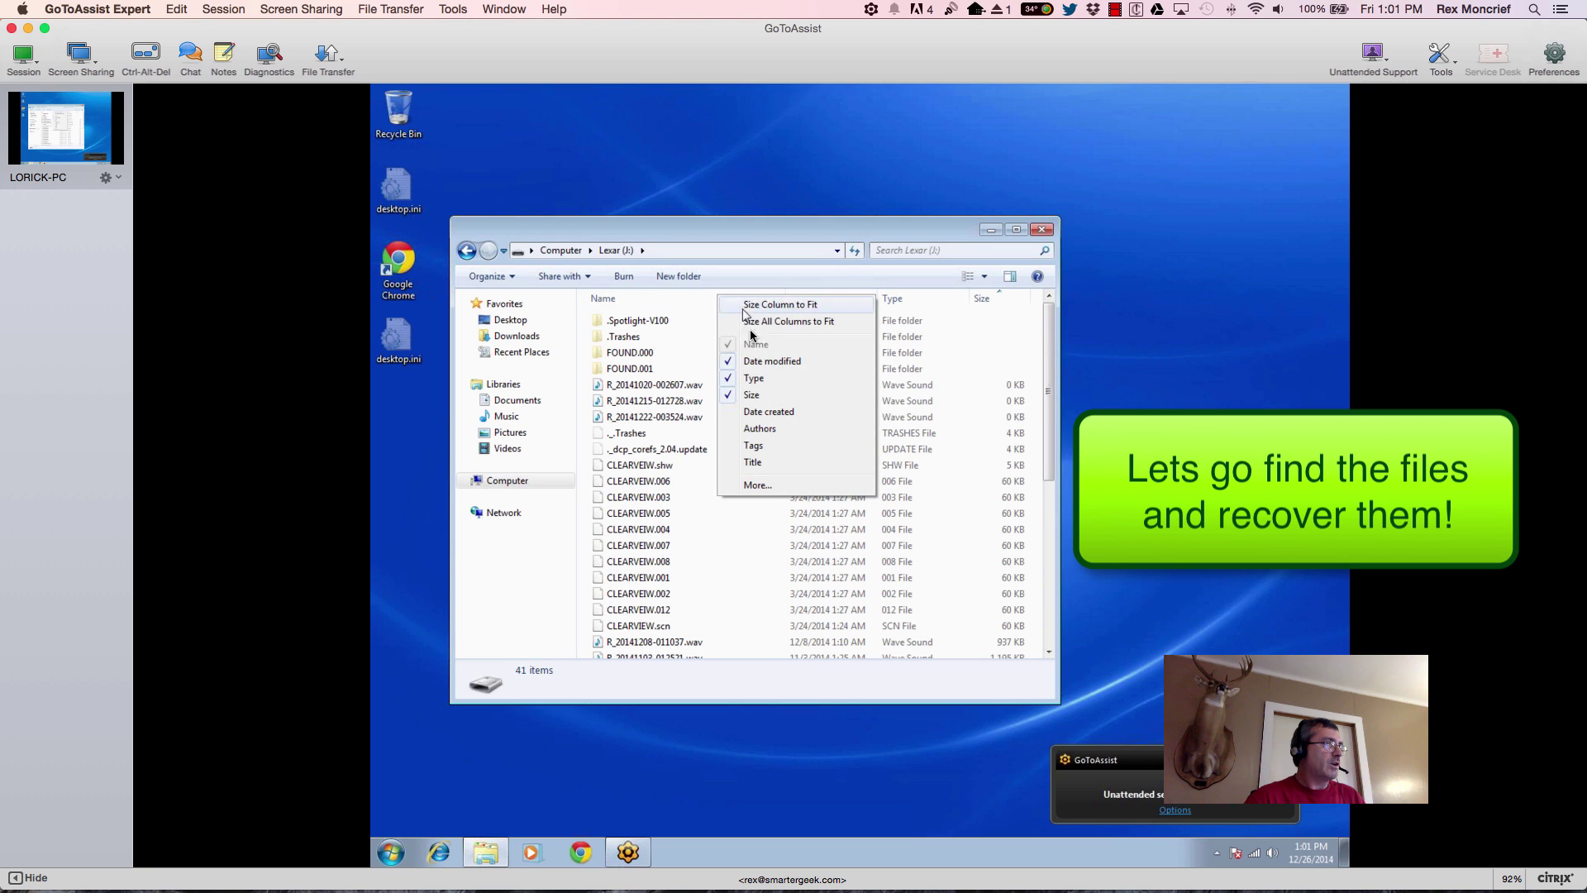
{"action": "left_click", "coordinate": [762, 416]}
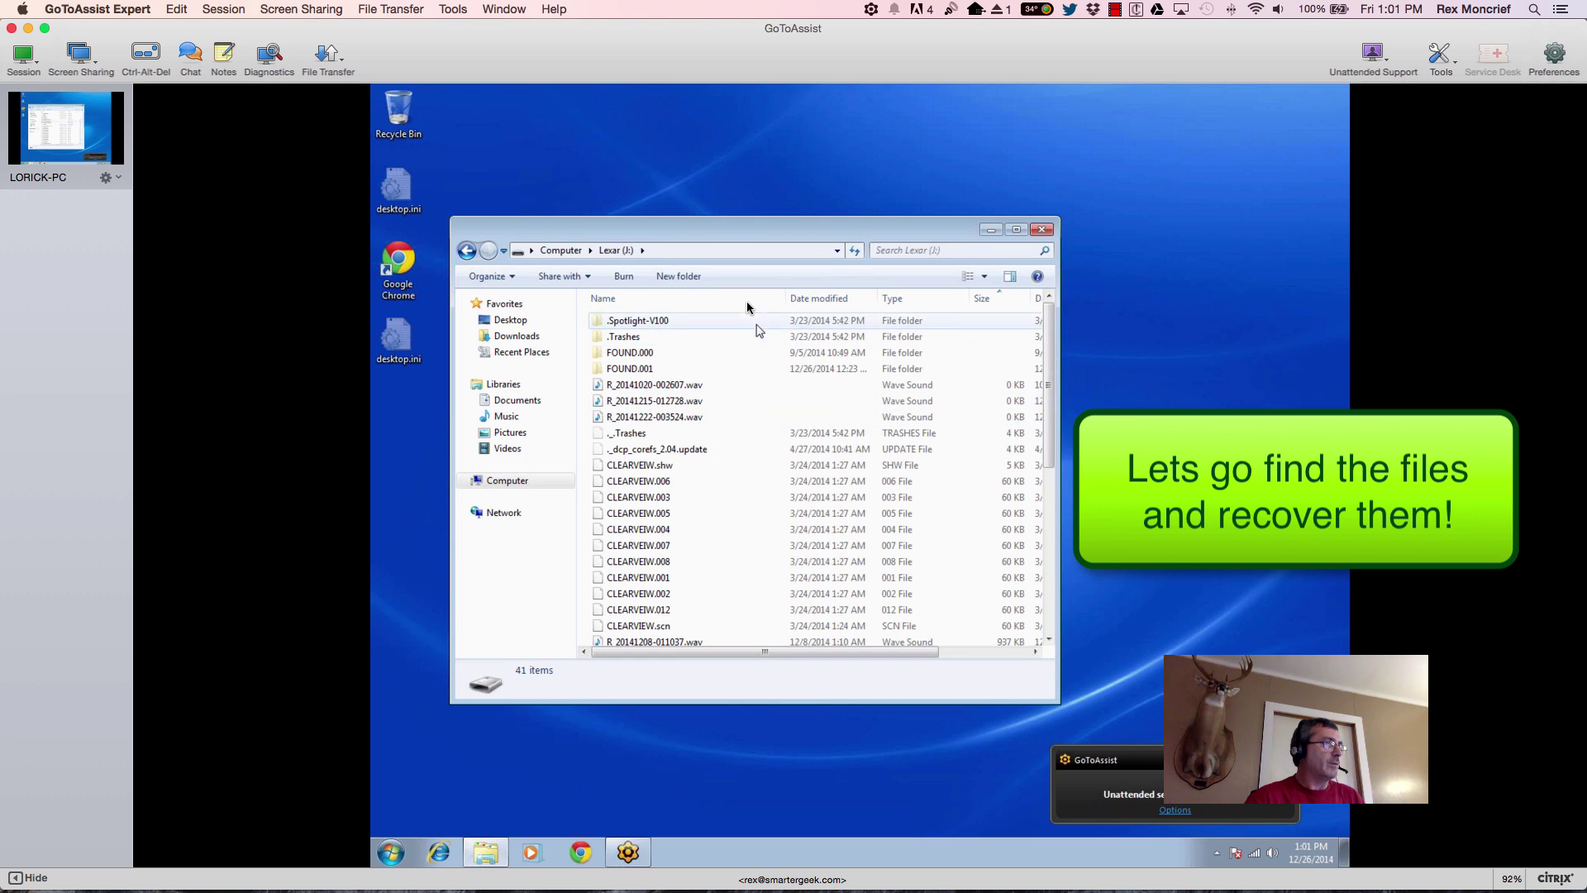
{"action": "right_click", "coordinate": [745, 300]}
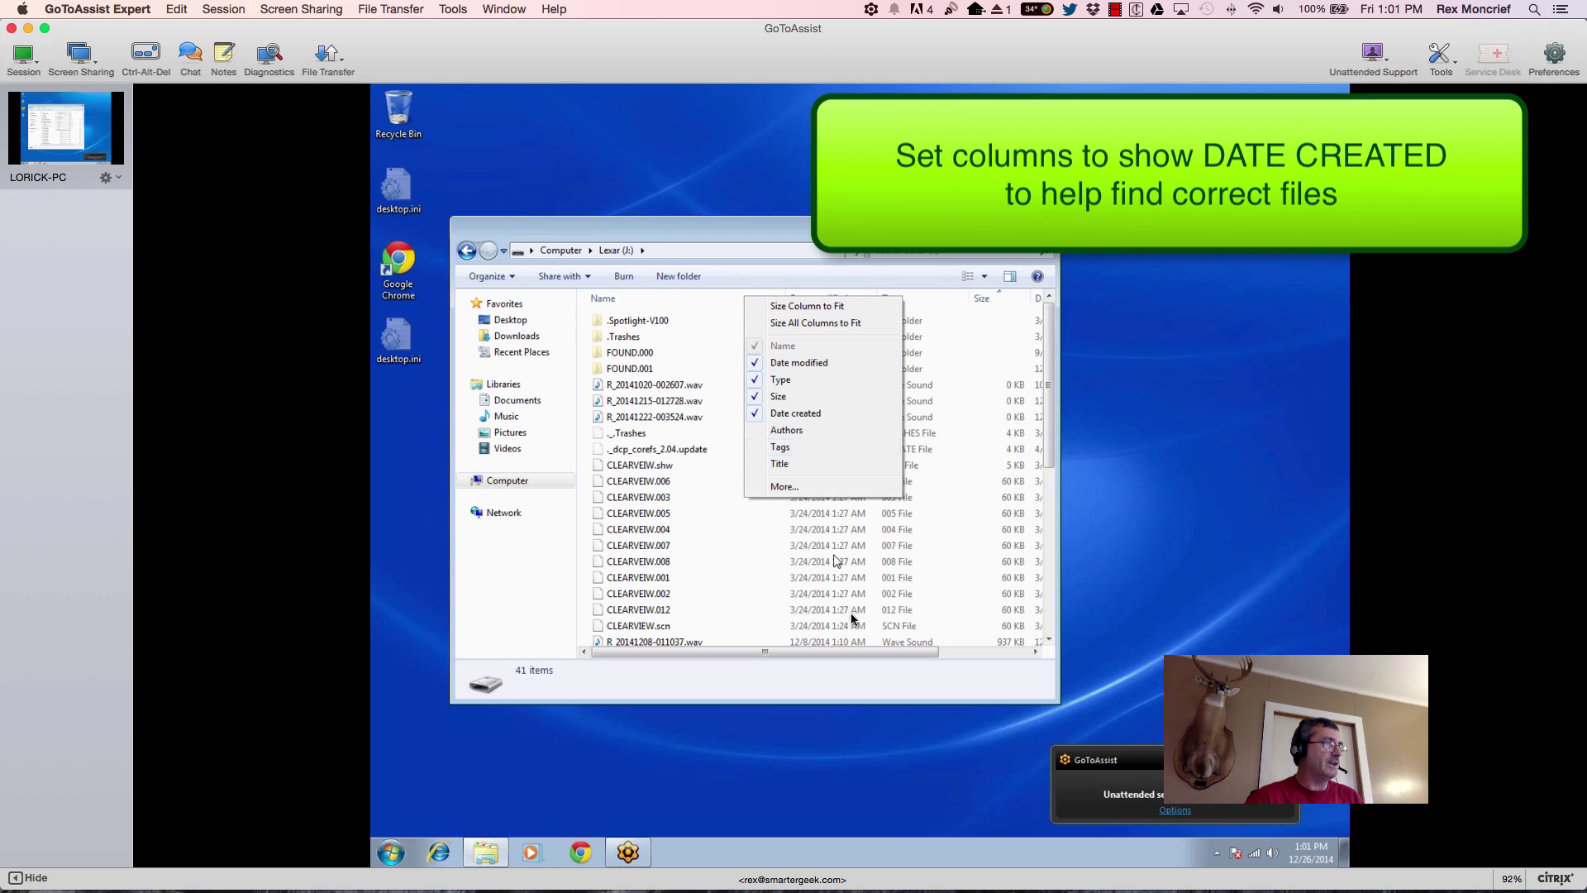
Step: Check the creation date of the zero-byte recording R_20141222-003524.wav
{"action": "left_click_drag", "start_coordinate": [910, 650], "coordinate": [980, 422]}
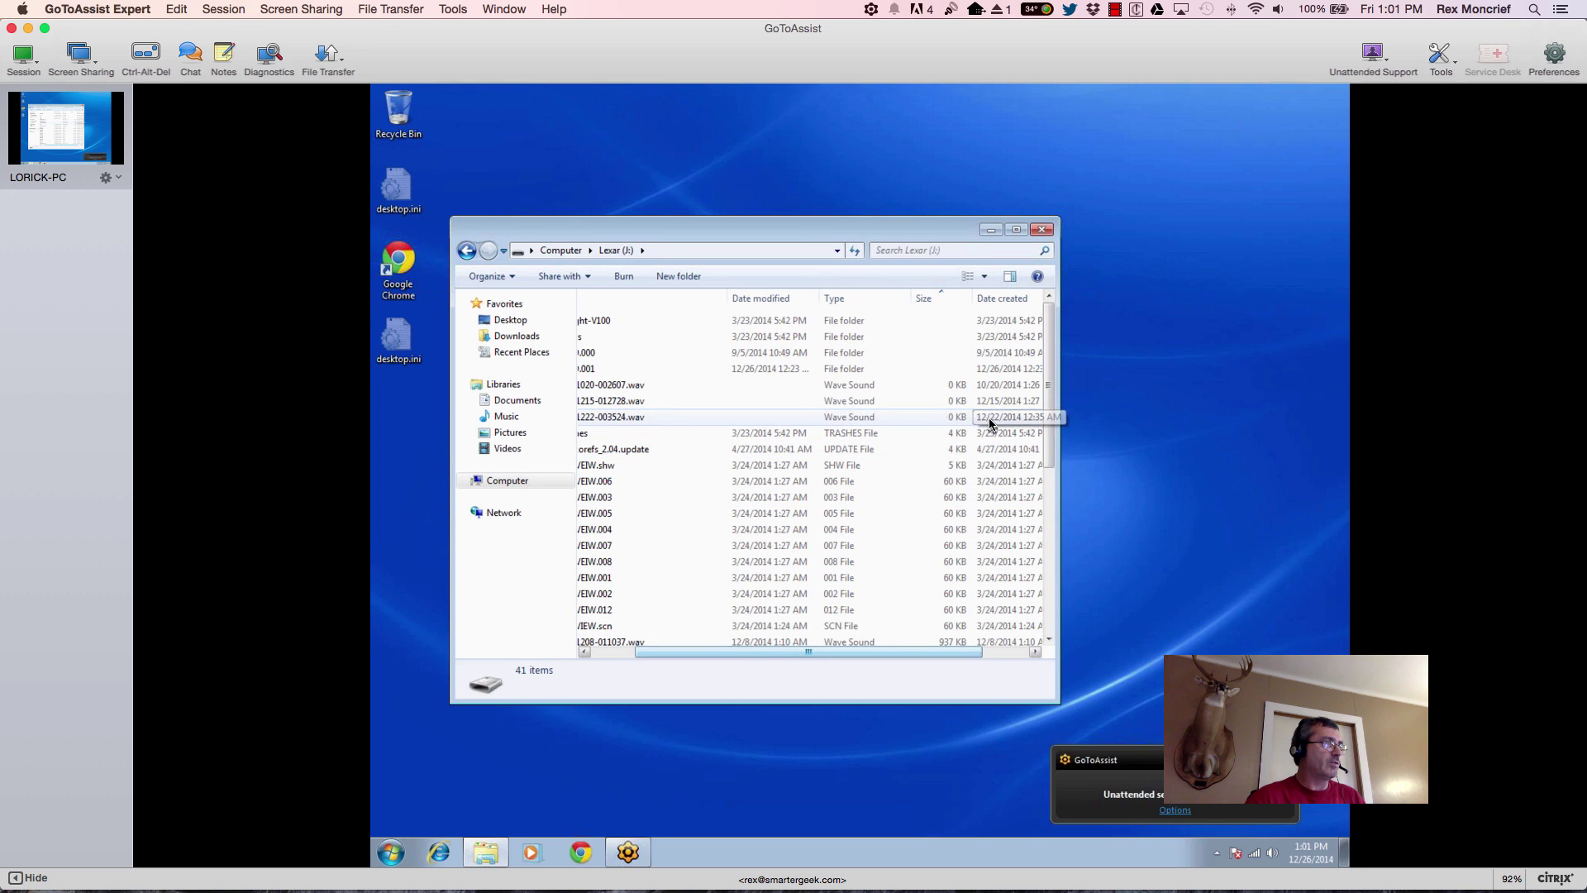
{"action": "left_click", "coordinate": [991, 424]}
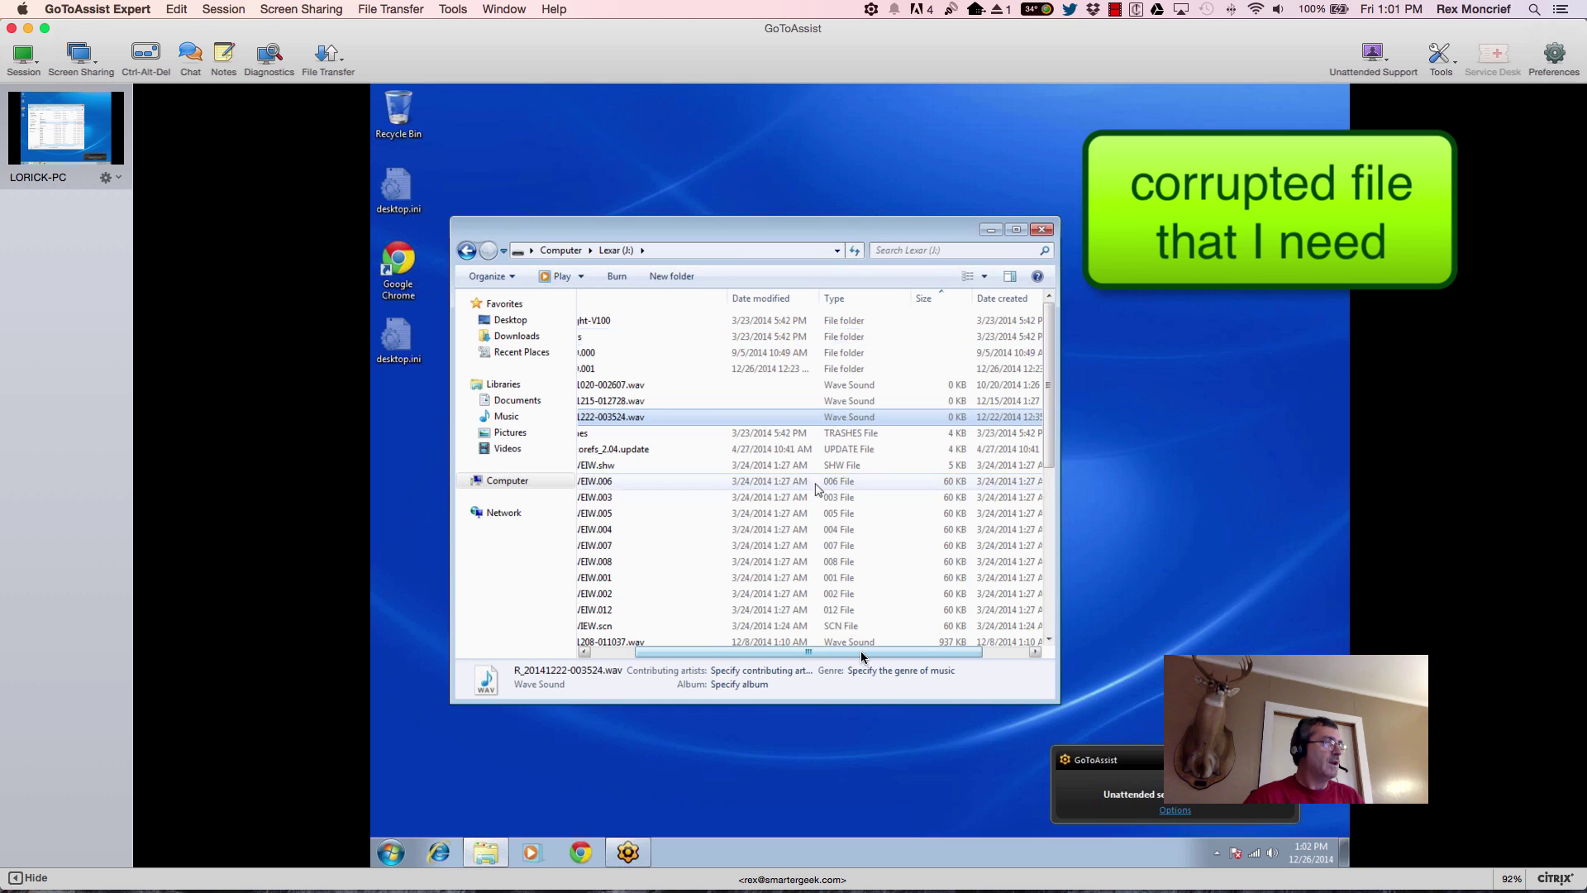
{"action": "scroll", "coordinate": [752, 659], "scroll_direction": "left", "scroll_amount": 3}
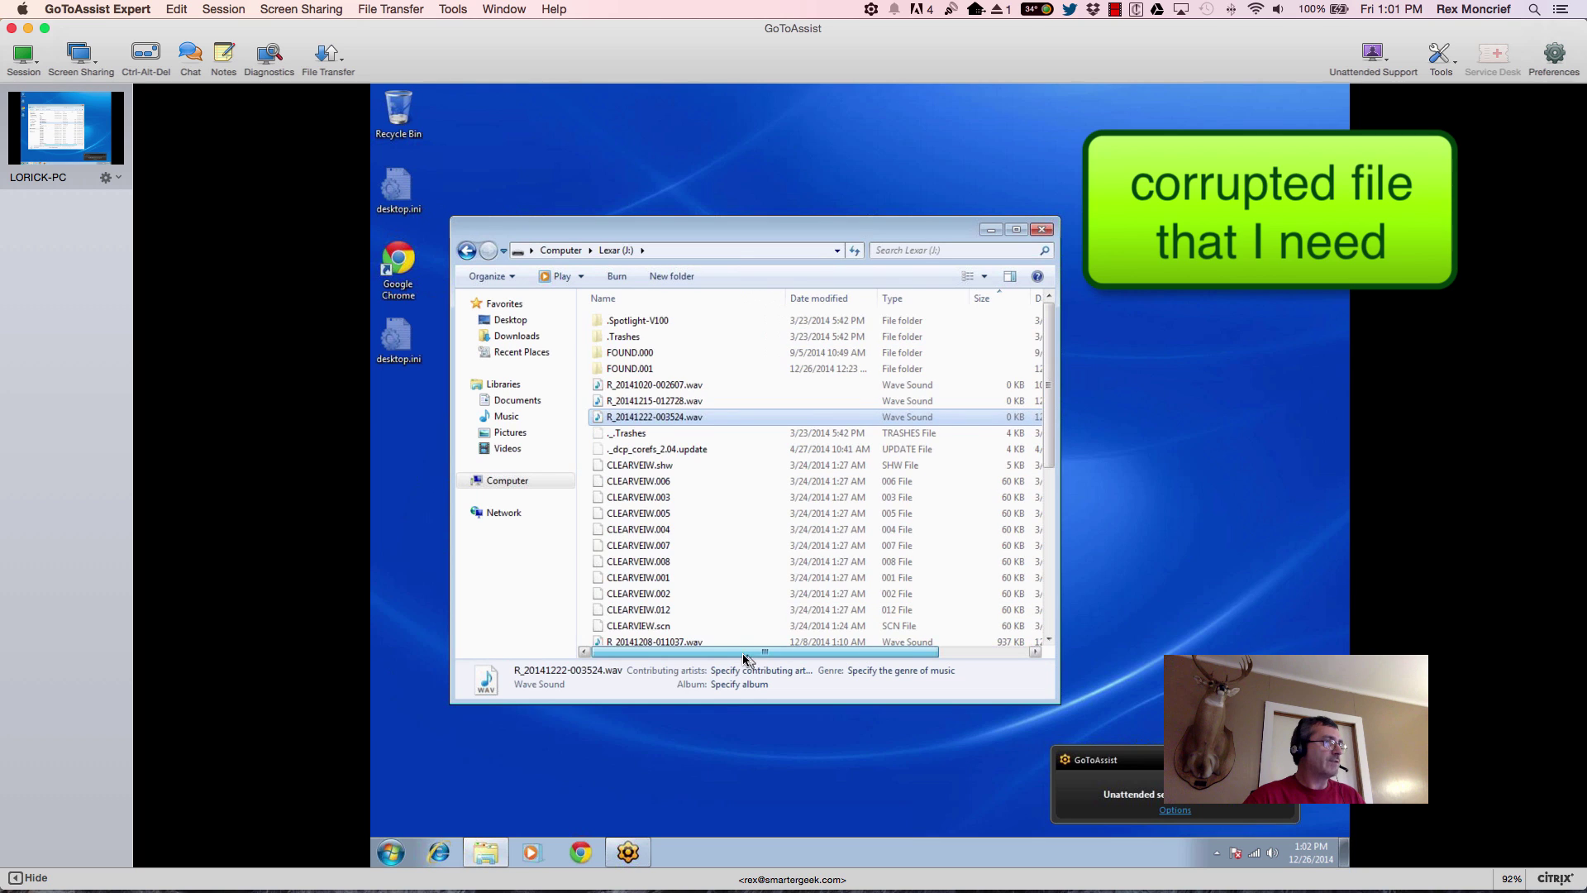
Step: Open the FOUND.000 folder and add the Date created column to its list of recovered files
{"action": "double_click", "coordinate": [627, 354]}
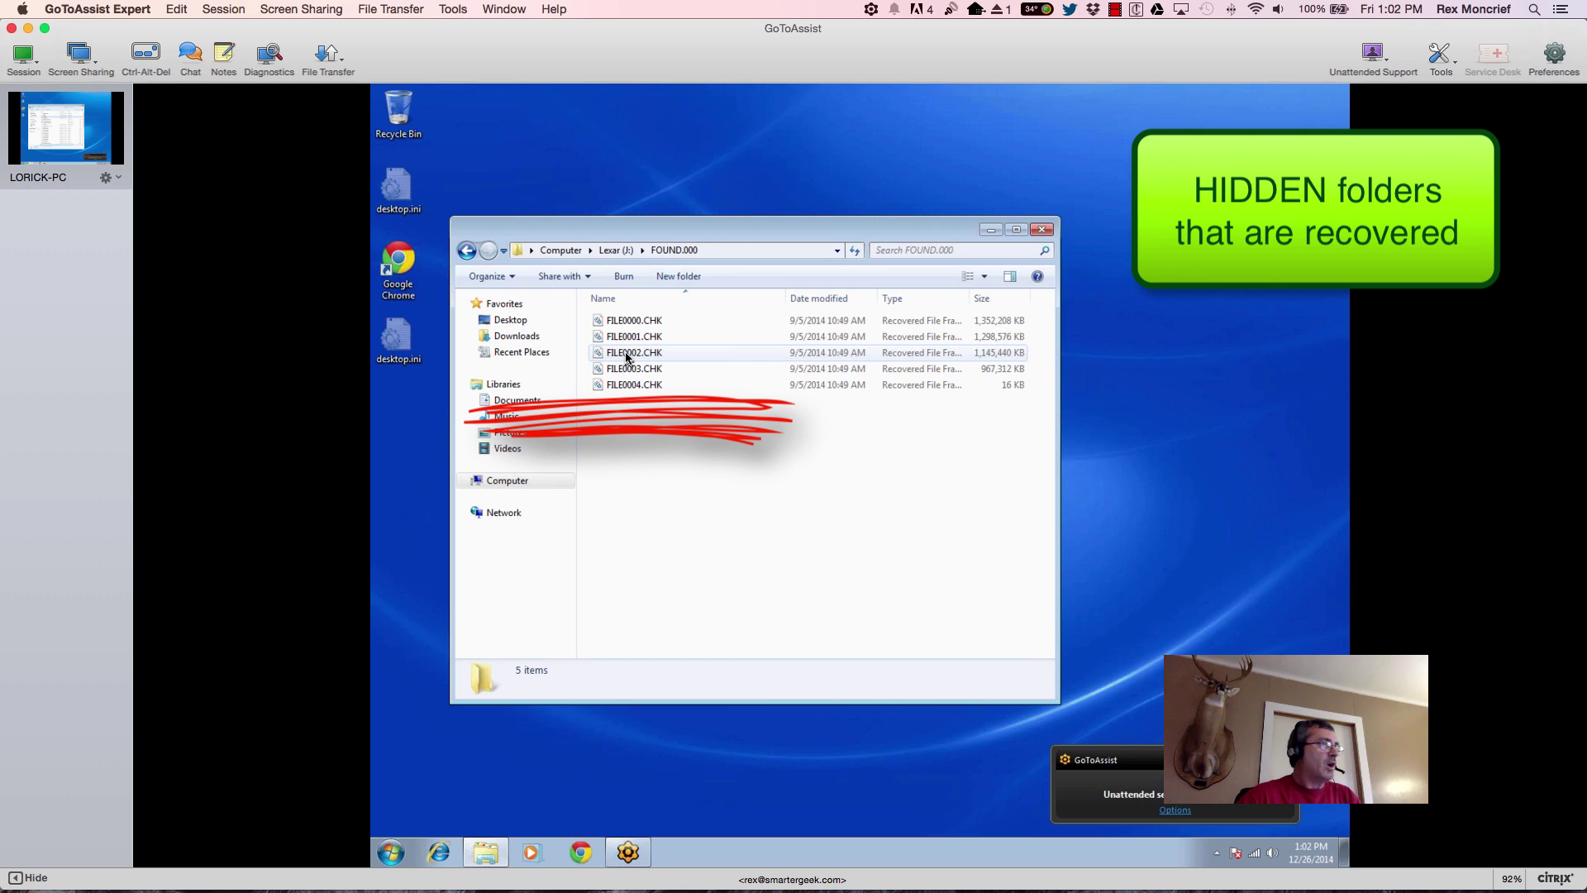
{"action": "right_click", "coordinate": [736, 298]}
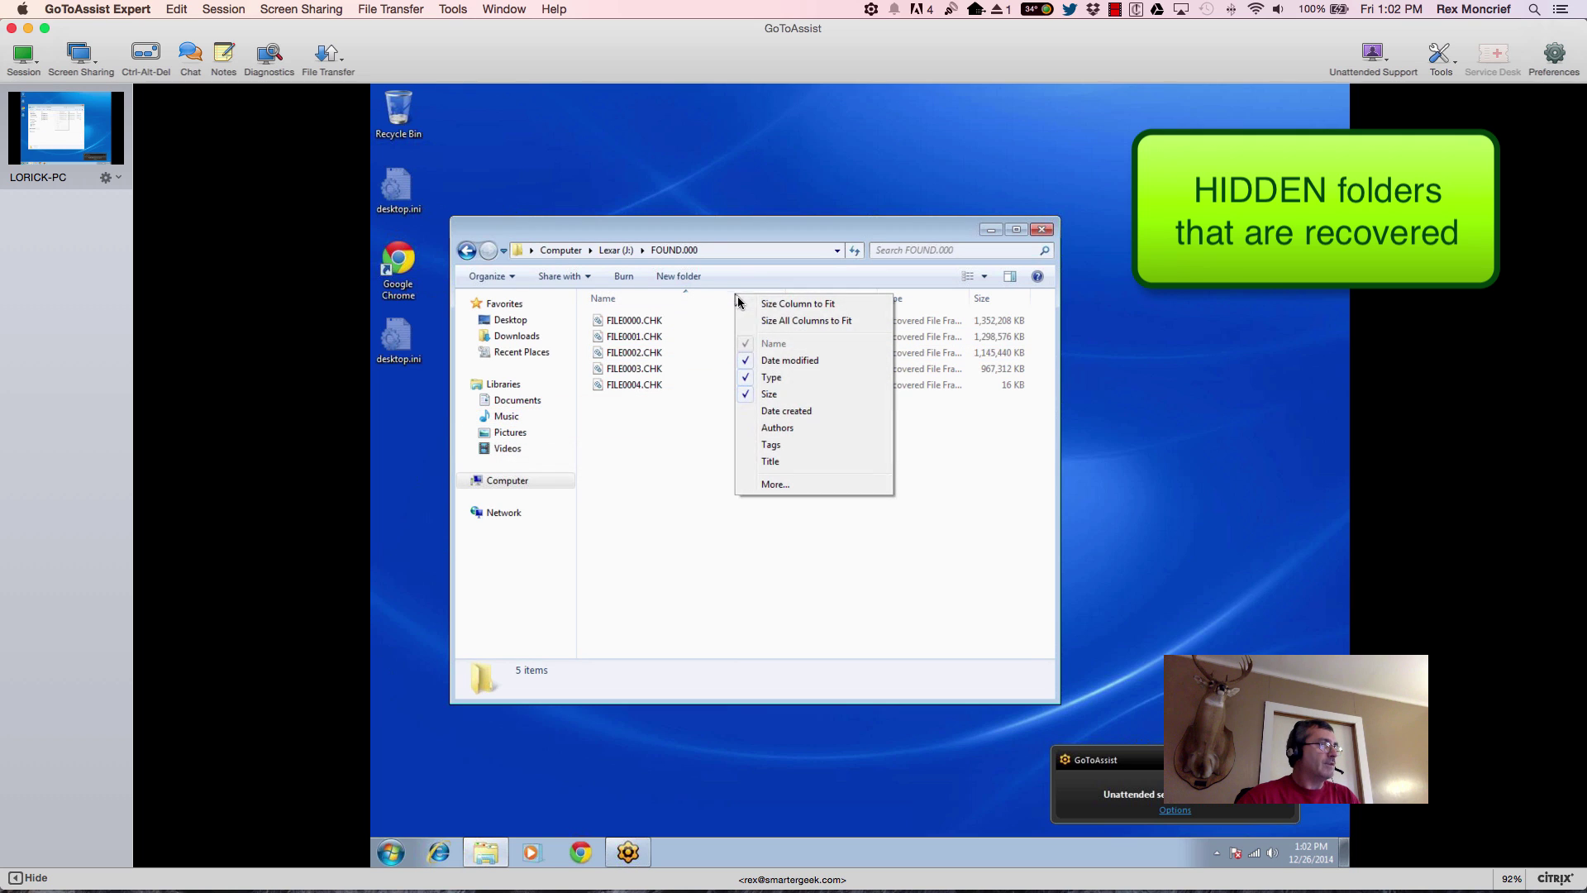
{"action": "left_click", "coordinate": [770, 412]}
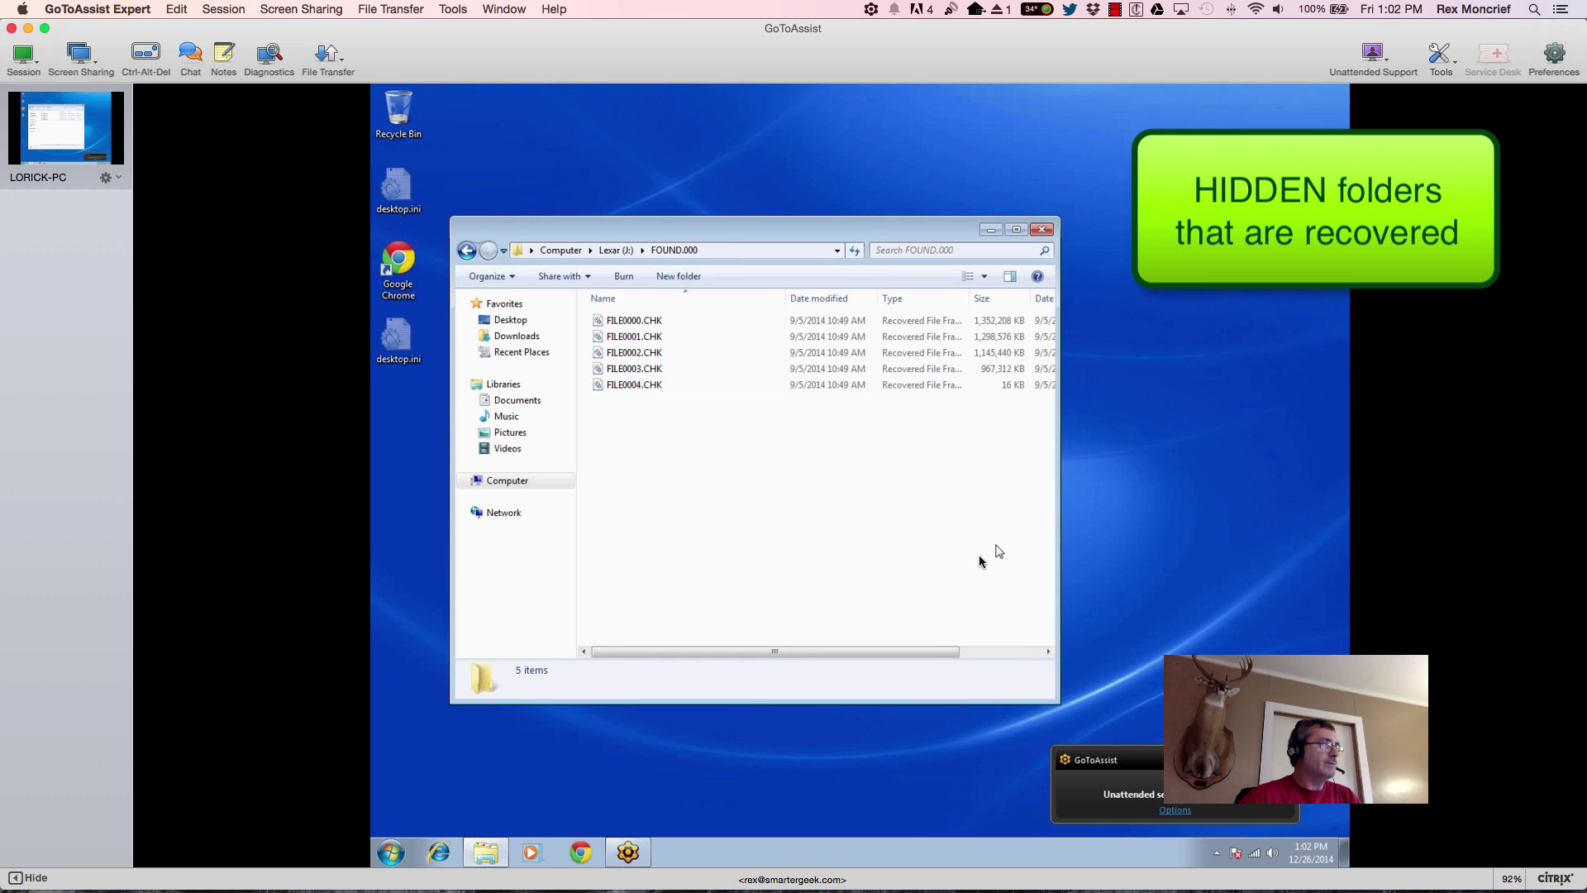
{"action": "mouse_move", "coordinate": [931, 651]}
{"action": "left_mouse_down"}
{"action": "mouse_move", "coordinate": [991, 663]}
{"action": "mouse_move", "coordinate": [920, 667]}
{"action": "left_mouse_up"}
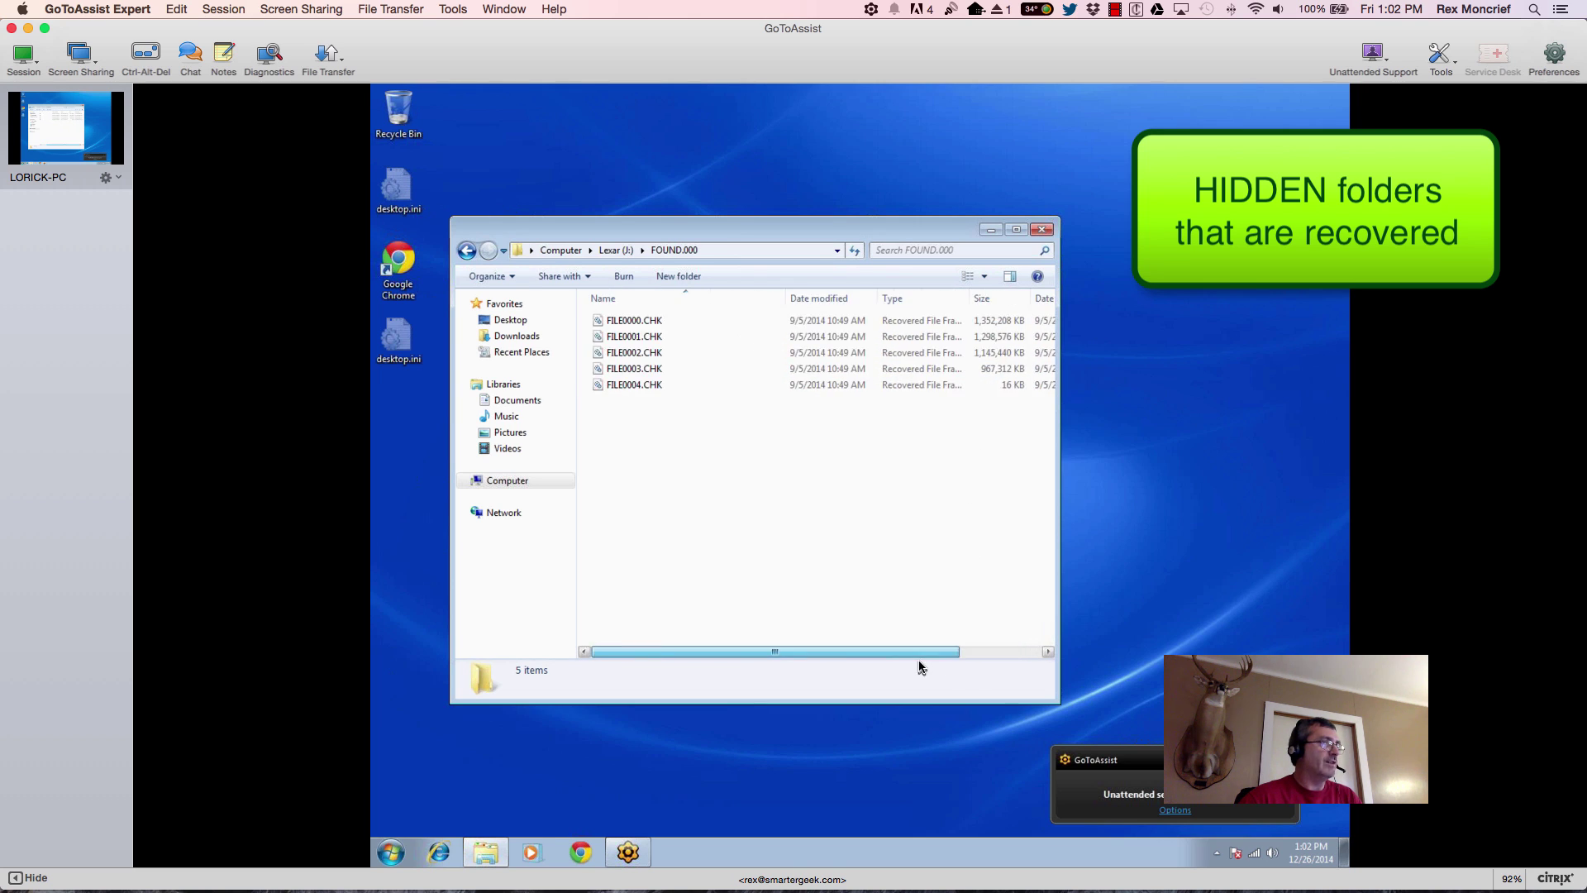
Step: Go back to the Lexar drive, open the FOUND.001 folder and add the Date created column to compare dates and sizes
{"action": "left_click", "coordinate": [620, 251]}
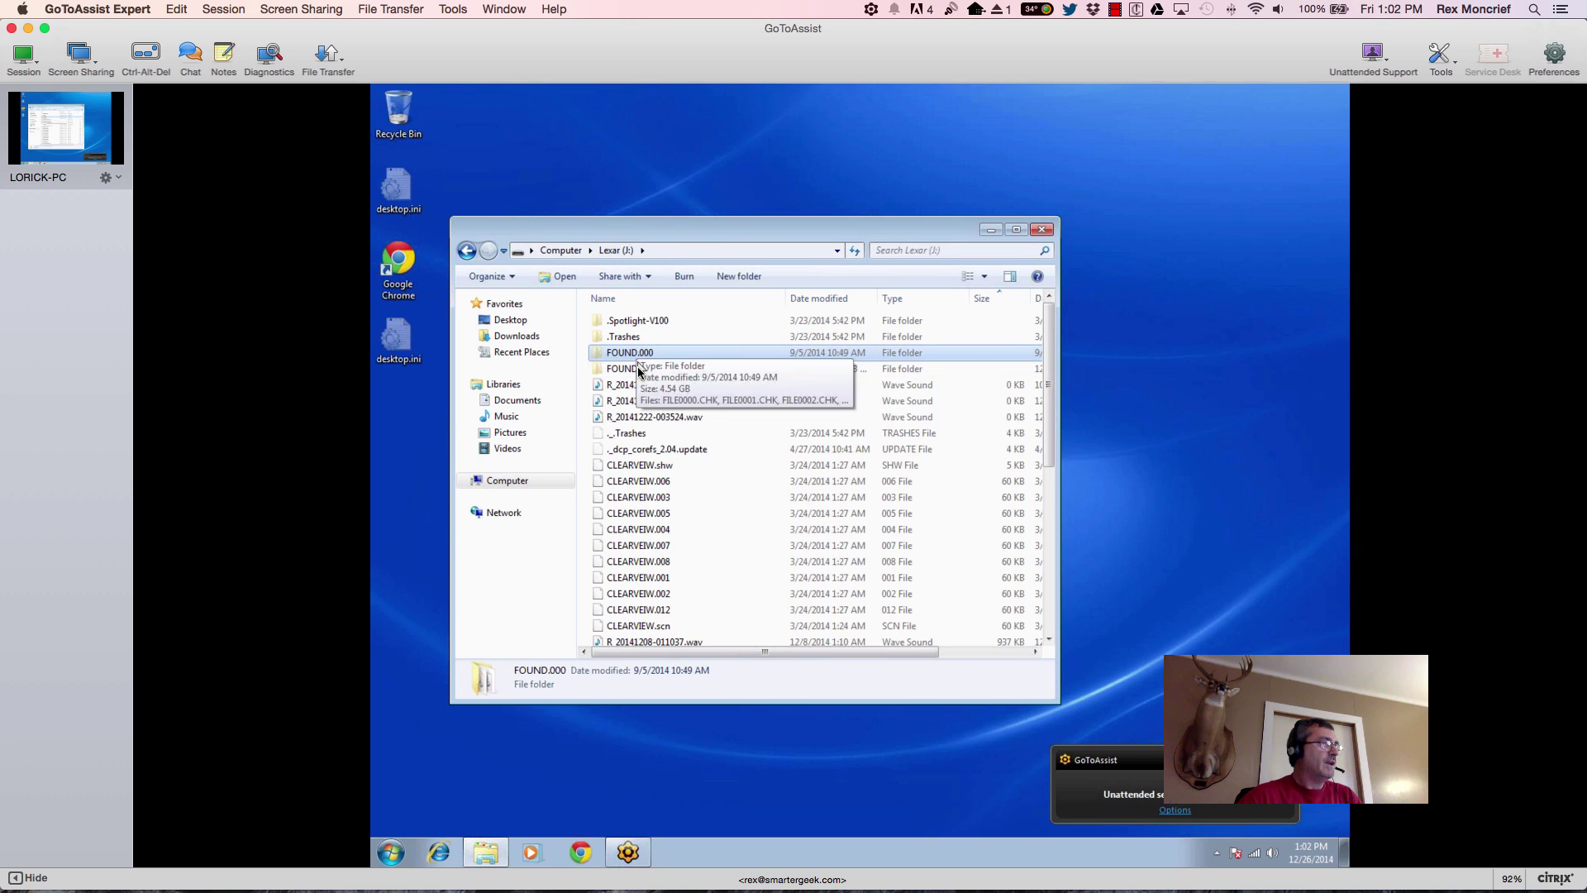
{"action": "double_click", "coordinate": [639, 369]}
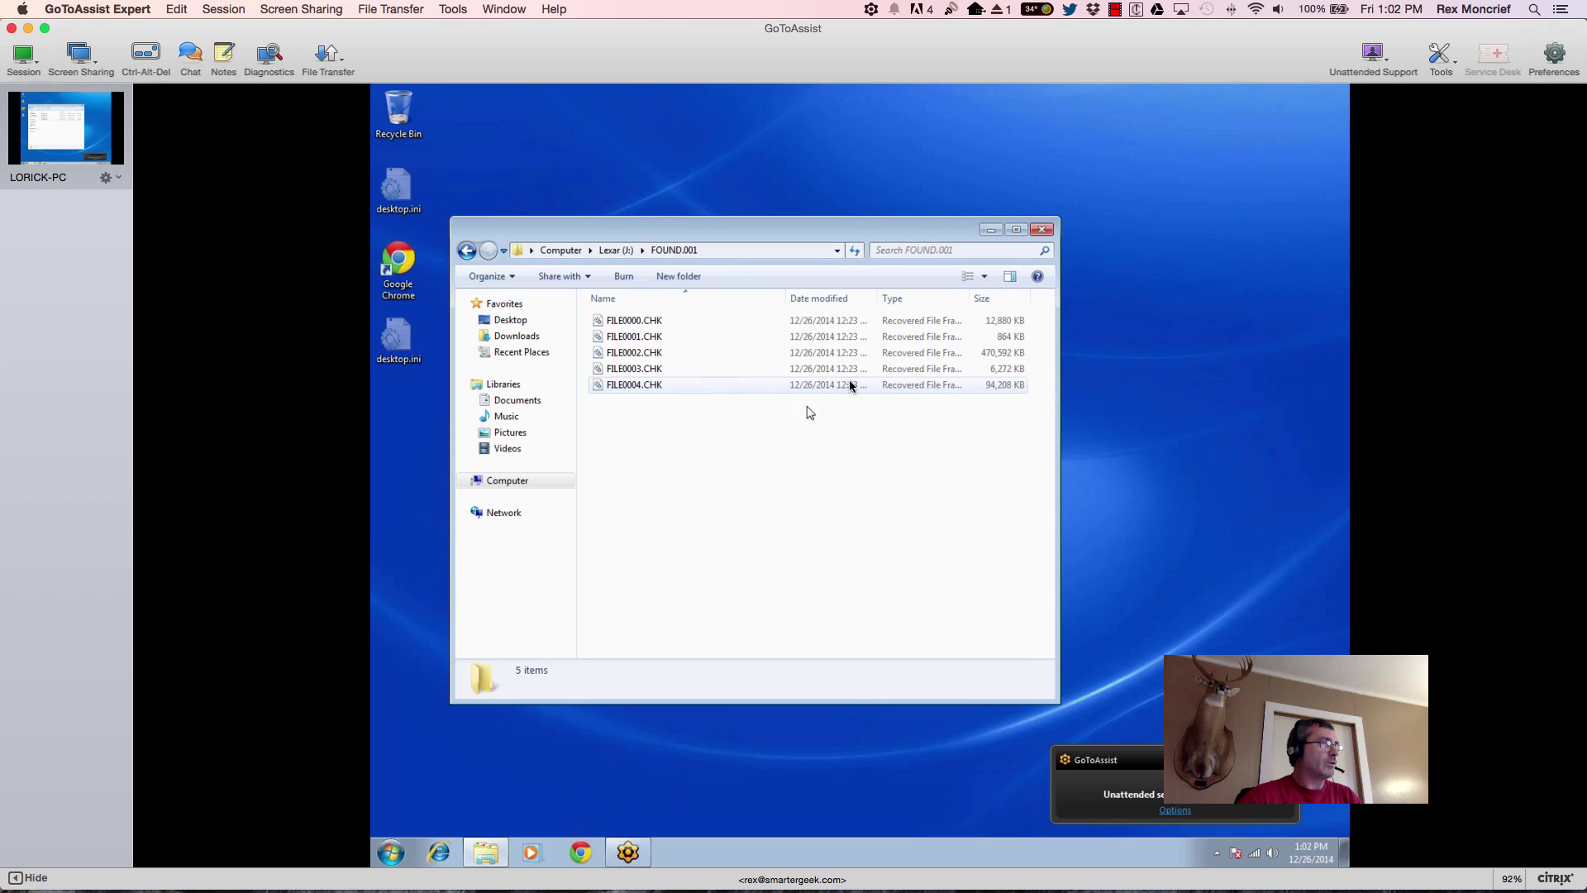
{"action": "right_click", "coordinate": [736, 297]}
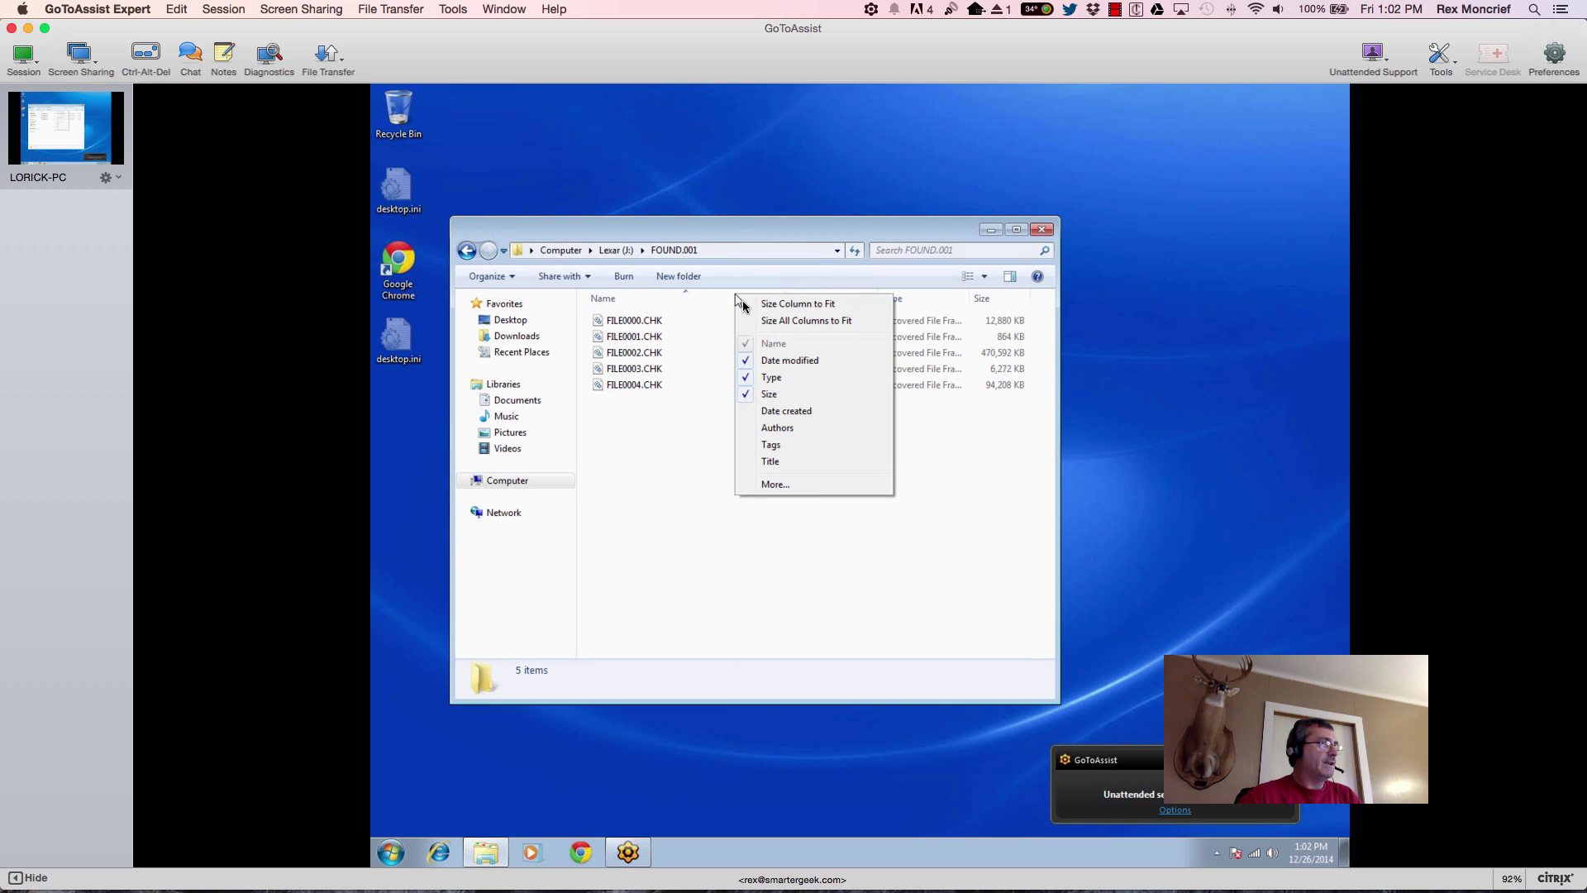
{"action": "left_click", "coordinate": [771, 412]}
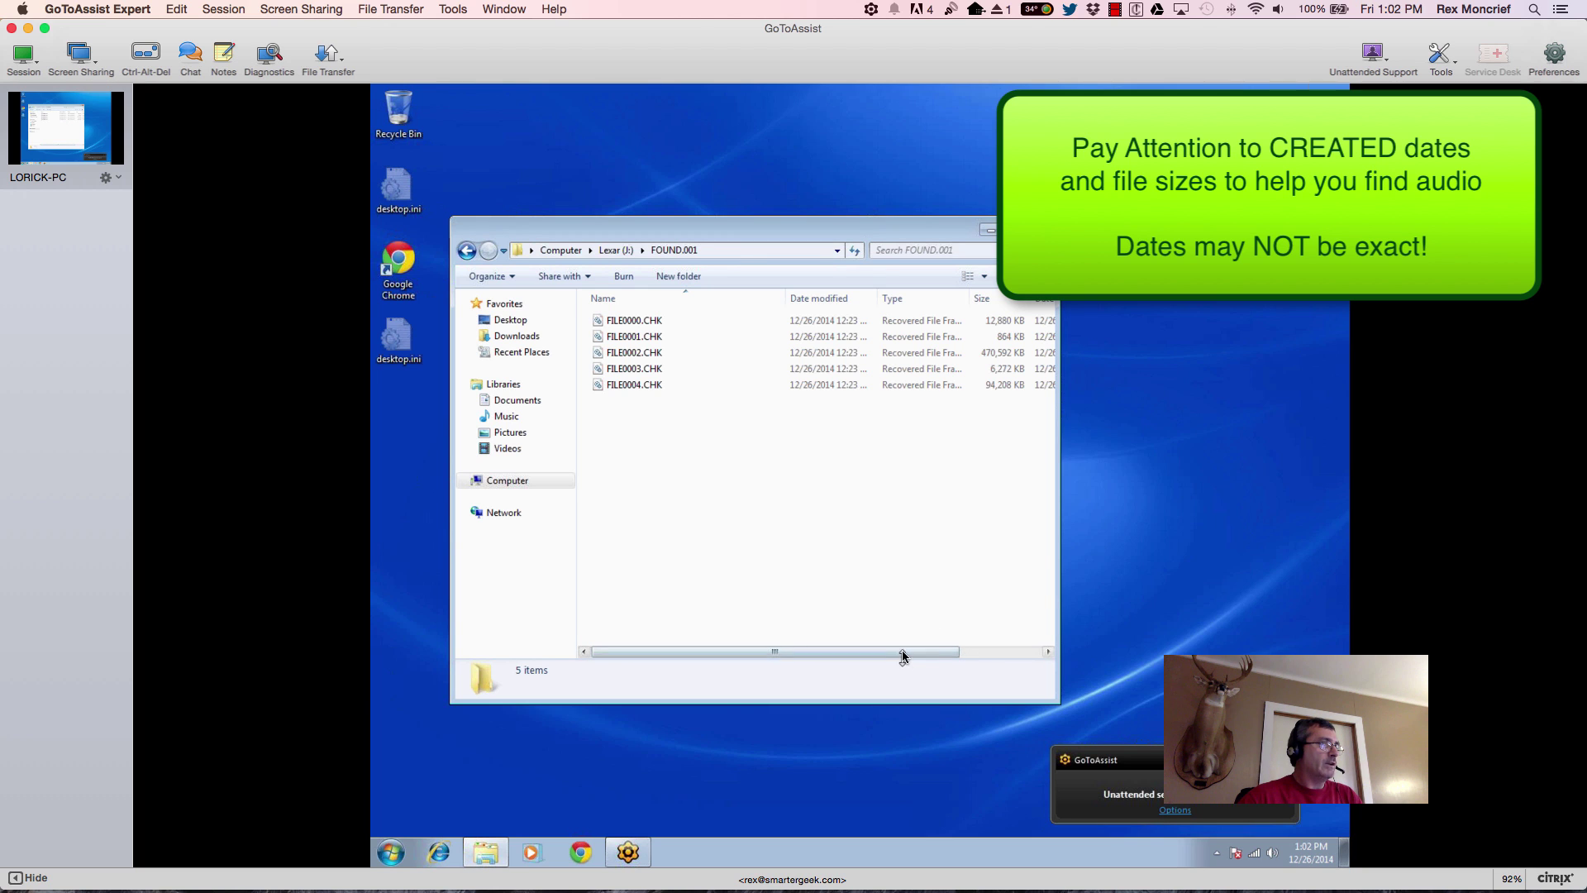
{"action": "left_click_drag", "start_coordinate": [904, 653], "coordinate": [956, 651]}
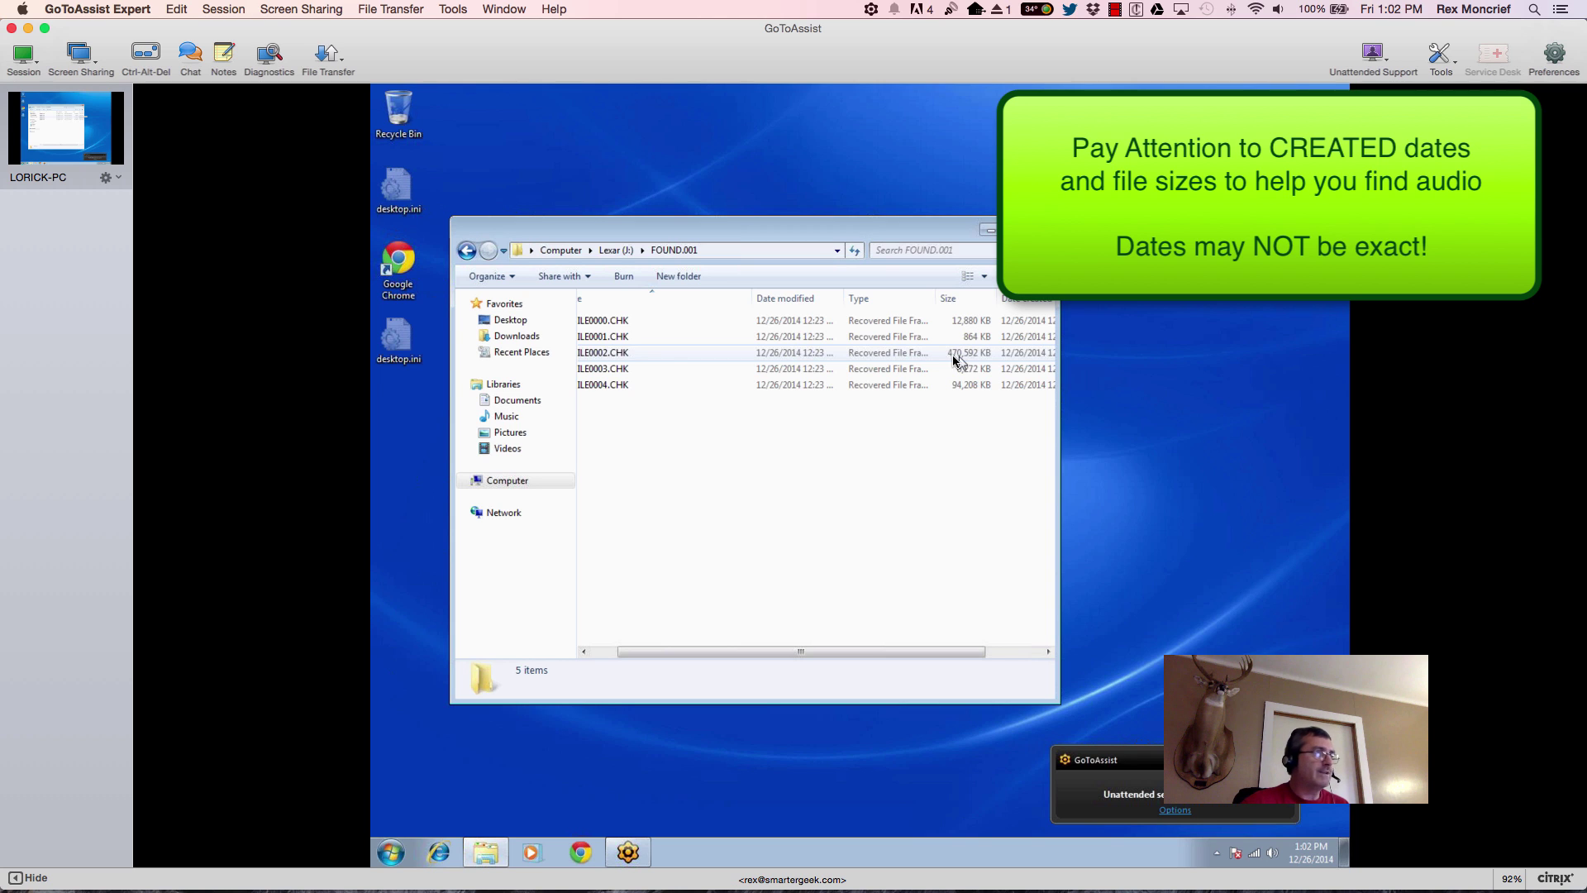
Step: Move the Explorer window aside, copy FILE0002.CHK from FOUND.001 onto the desktop, and close the window
{"action": "left_click_drag", "start_coordinate": [666, 236], "coordinate": [876, 205]}
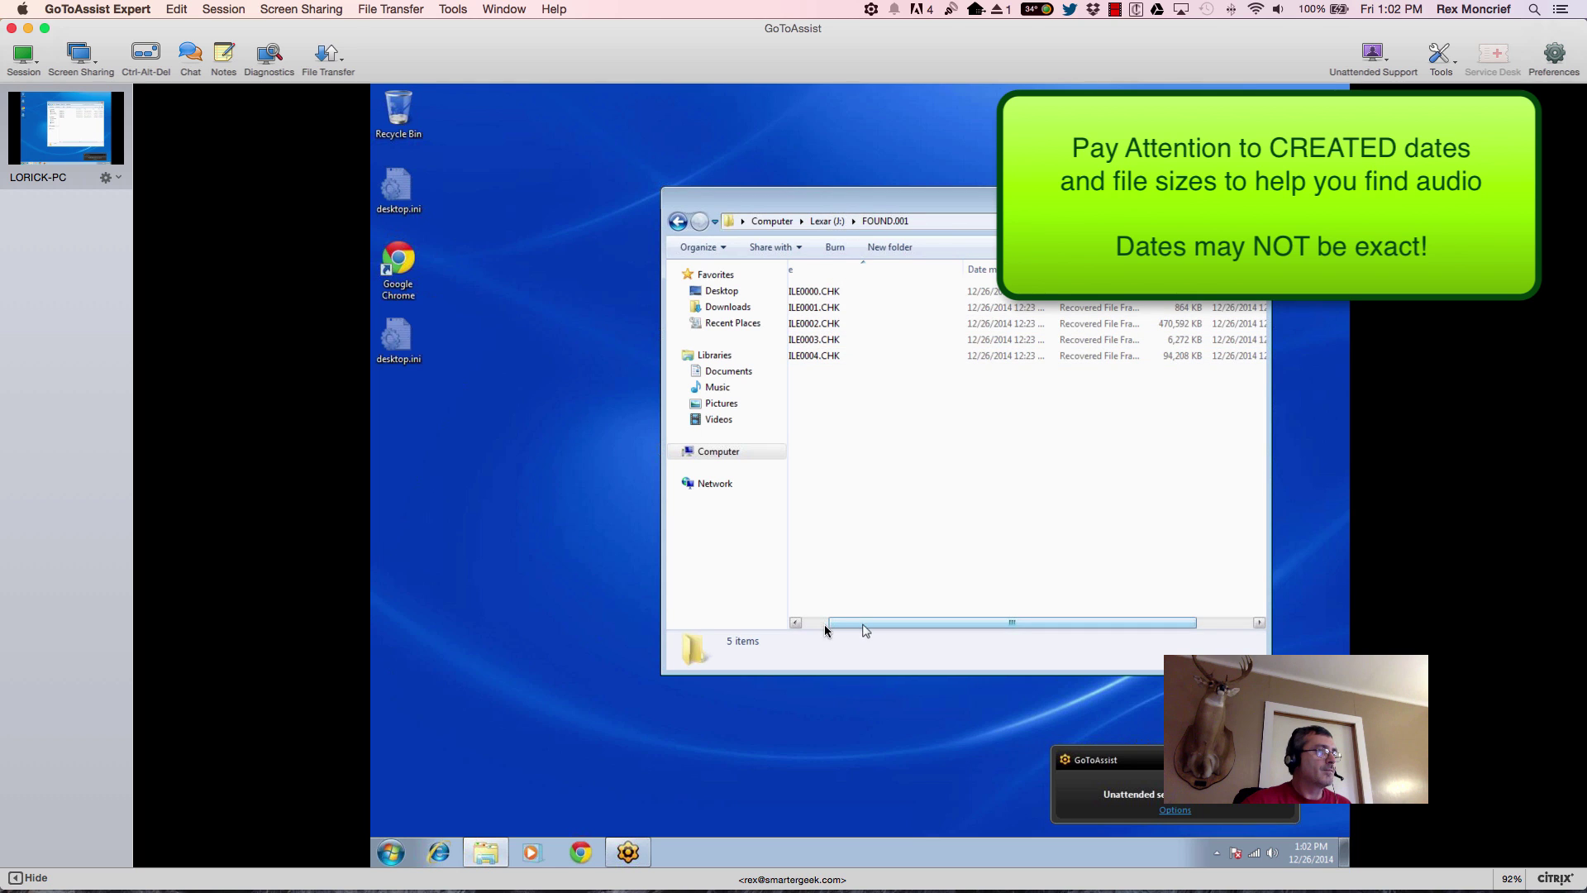
{"action": "left_click_drag", "start_coordinate": [862, 624], "coordinate": [836, 624]}
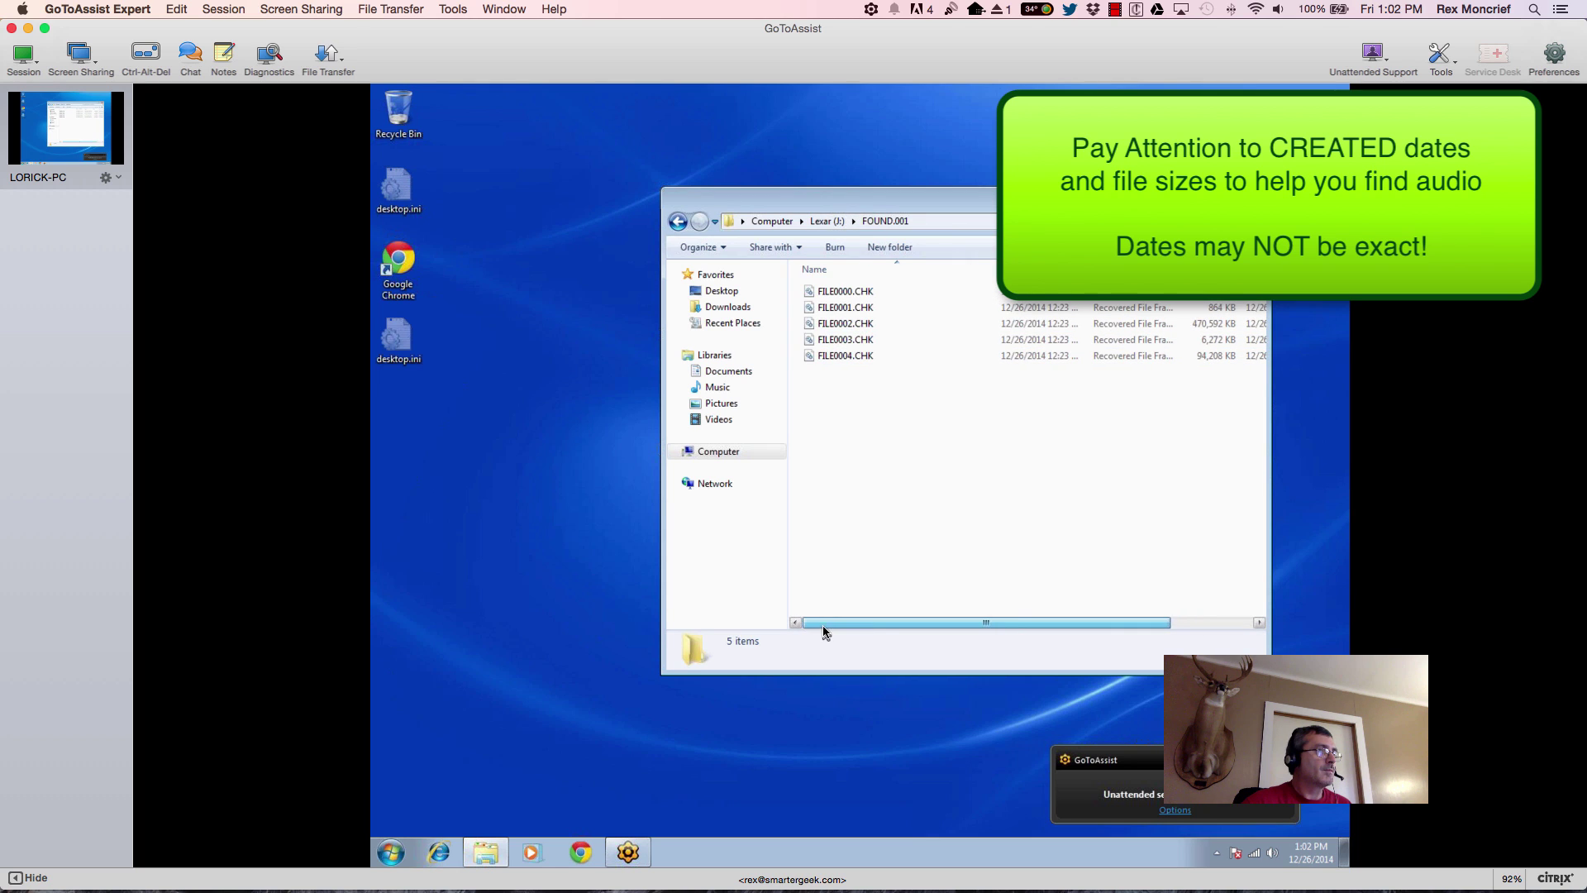
{"action": "right_click", "coordinate": [862, 327]}
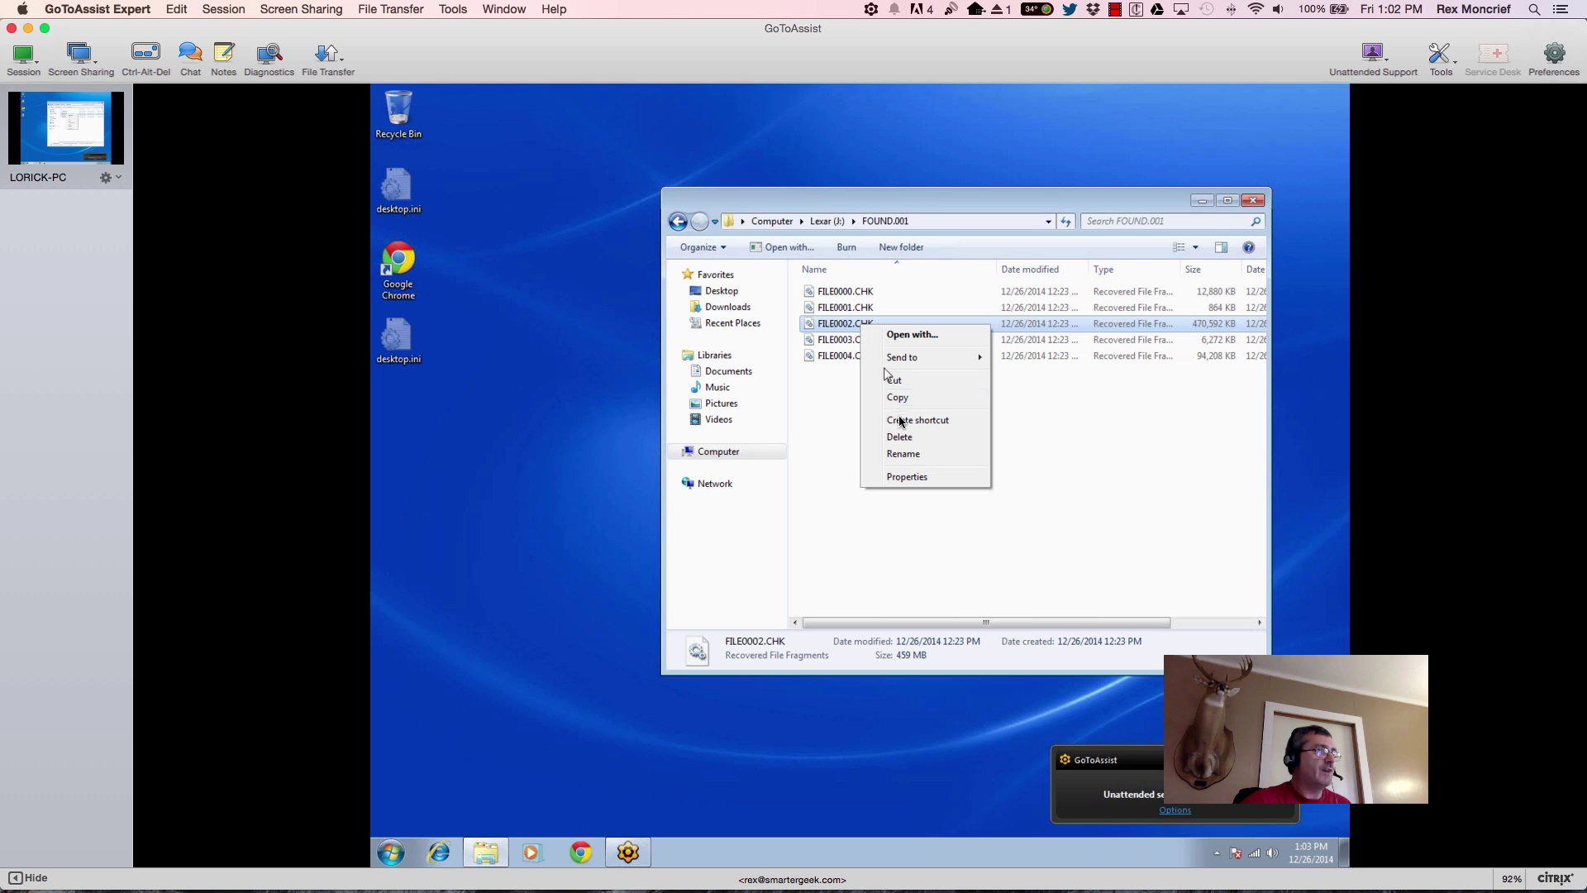
{"action": "left_click", "coordinate": [896, 400]}
{"action": "right_click", "coordinate": [439, 484]}
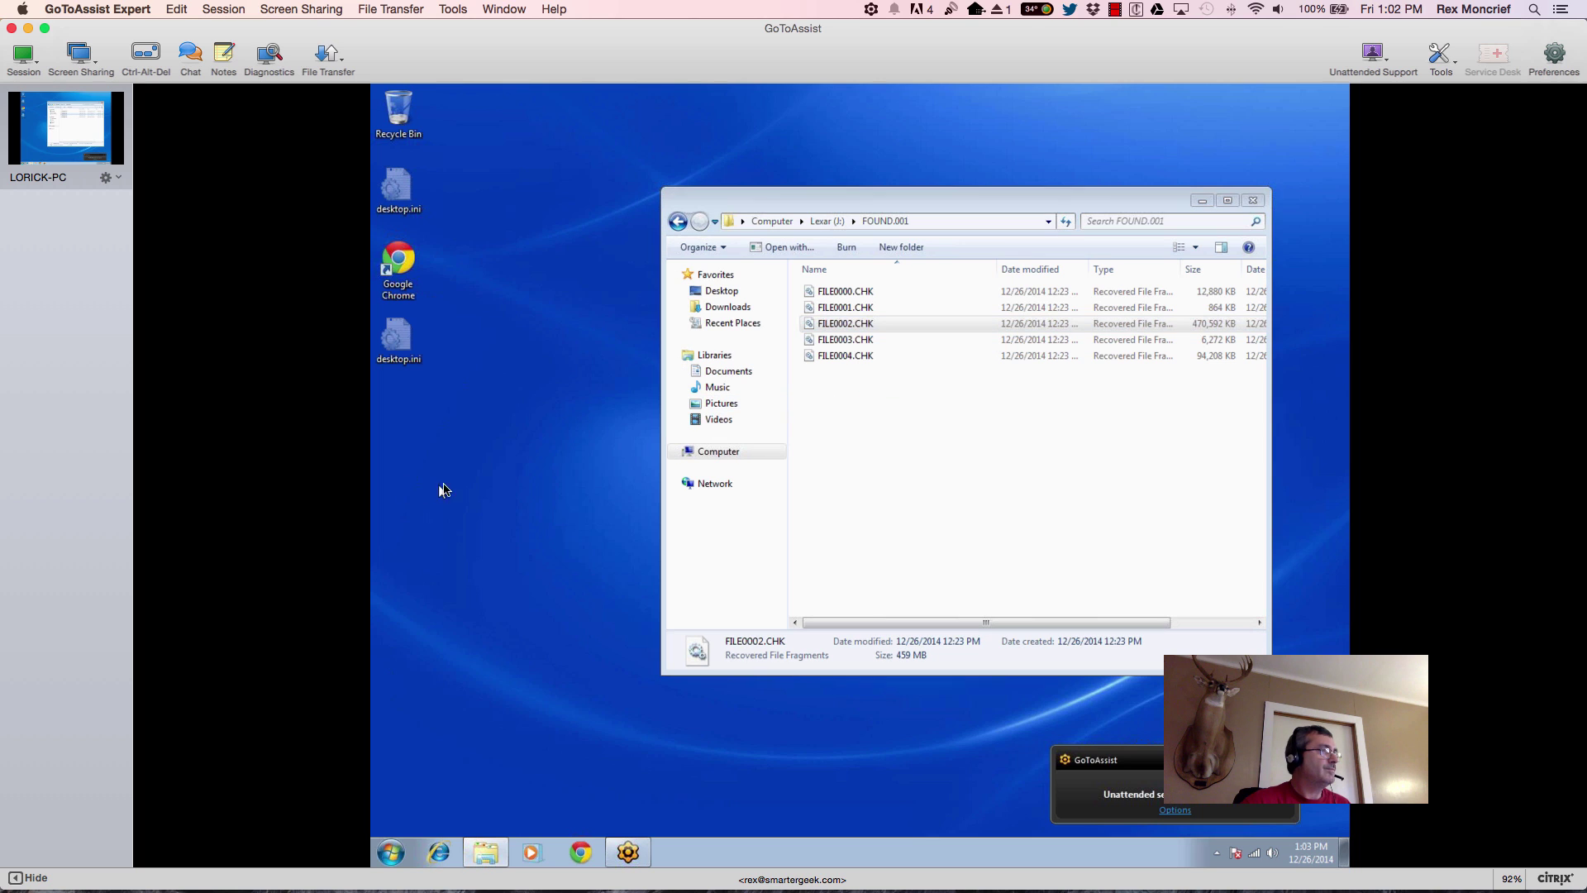
{"action": "left_click", "coordinate": [495, 553]}
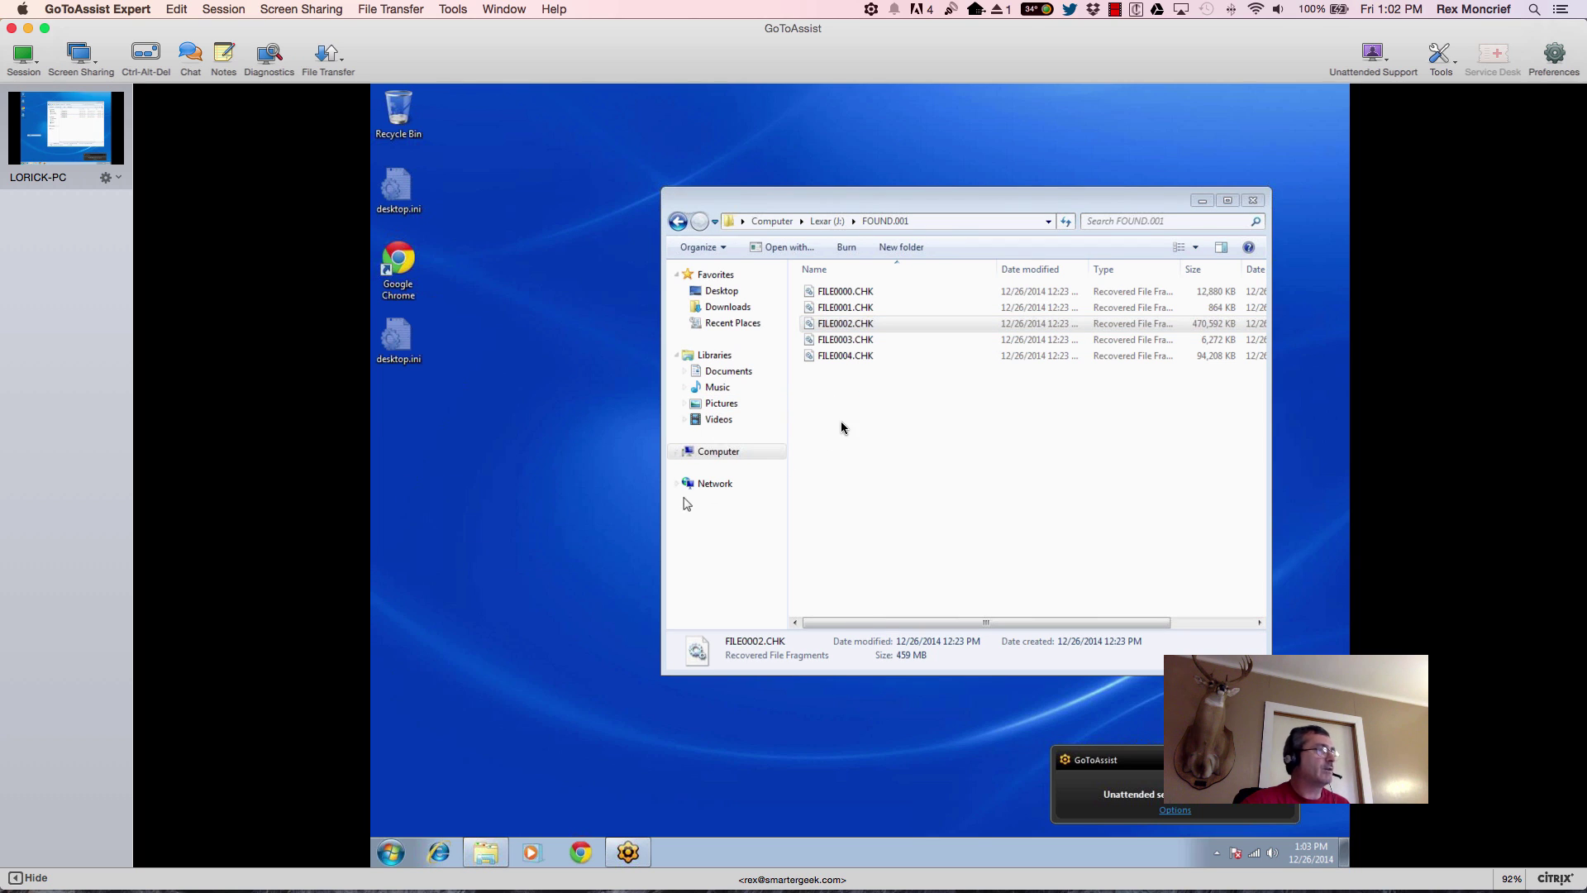
{"action": "left_click", "coordinate": [1252, 205]}
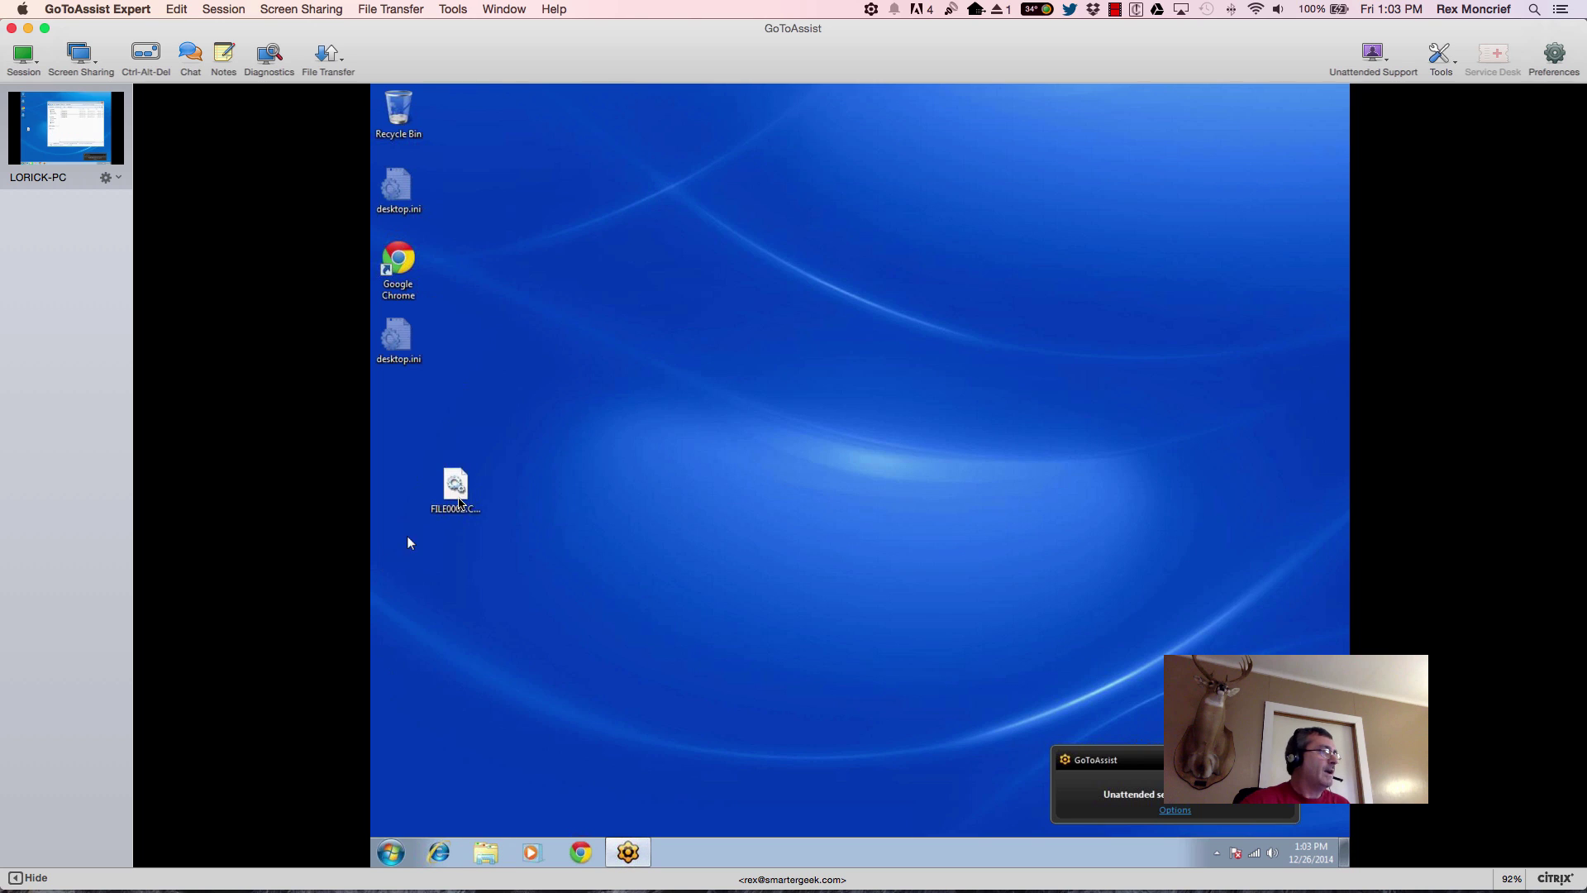
Step: Rename the desktop copy of FILE0002.CHK to FILE0002.wav
{"action": "right_click", "coordinate": [459, 506]}
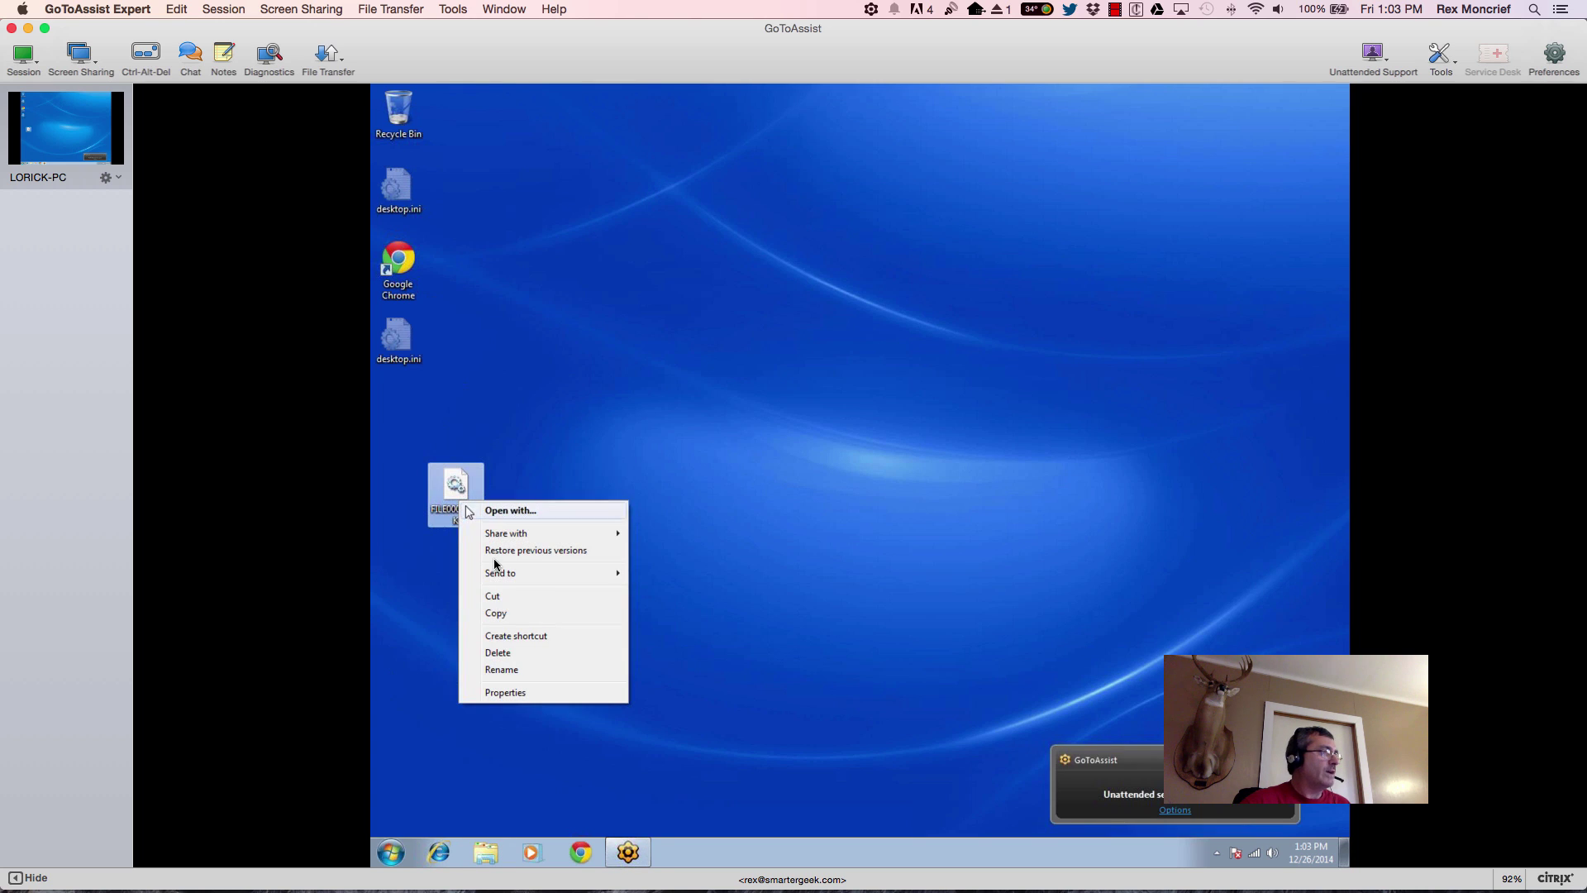
{"action": "left_click", "coordinate": [502, 669]}
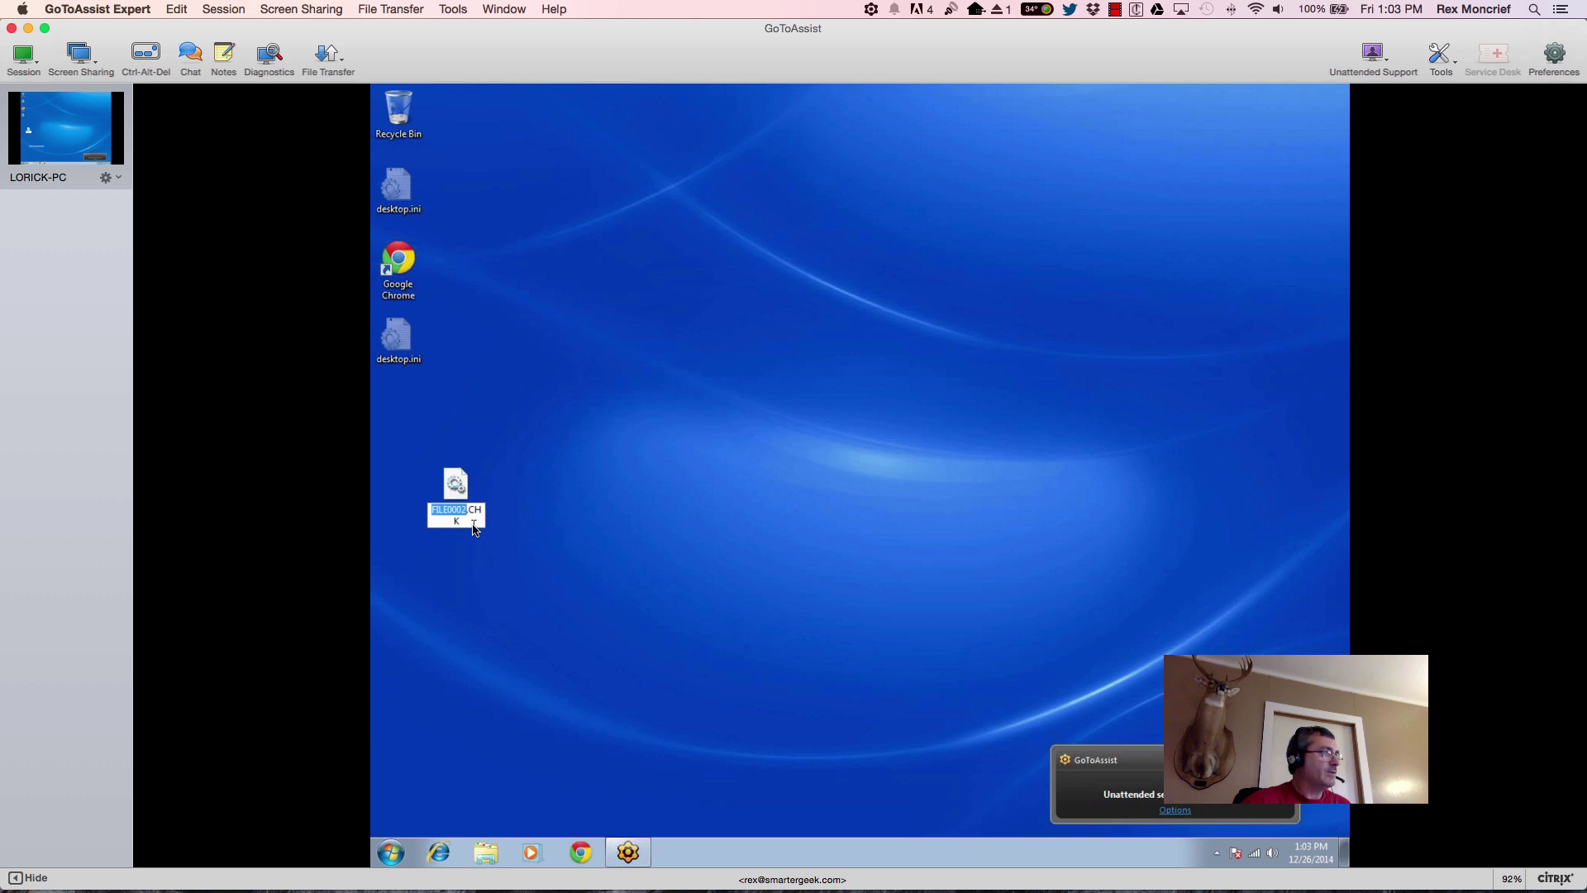
{"action": "left_click", "coordinate": [474, 524]}
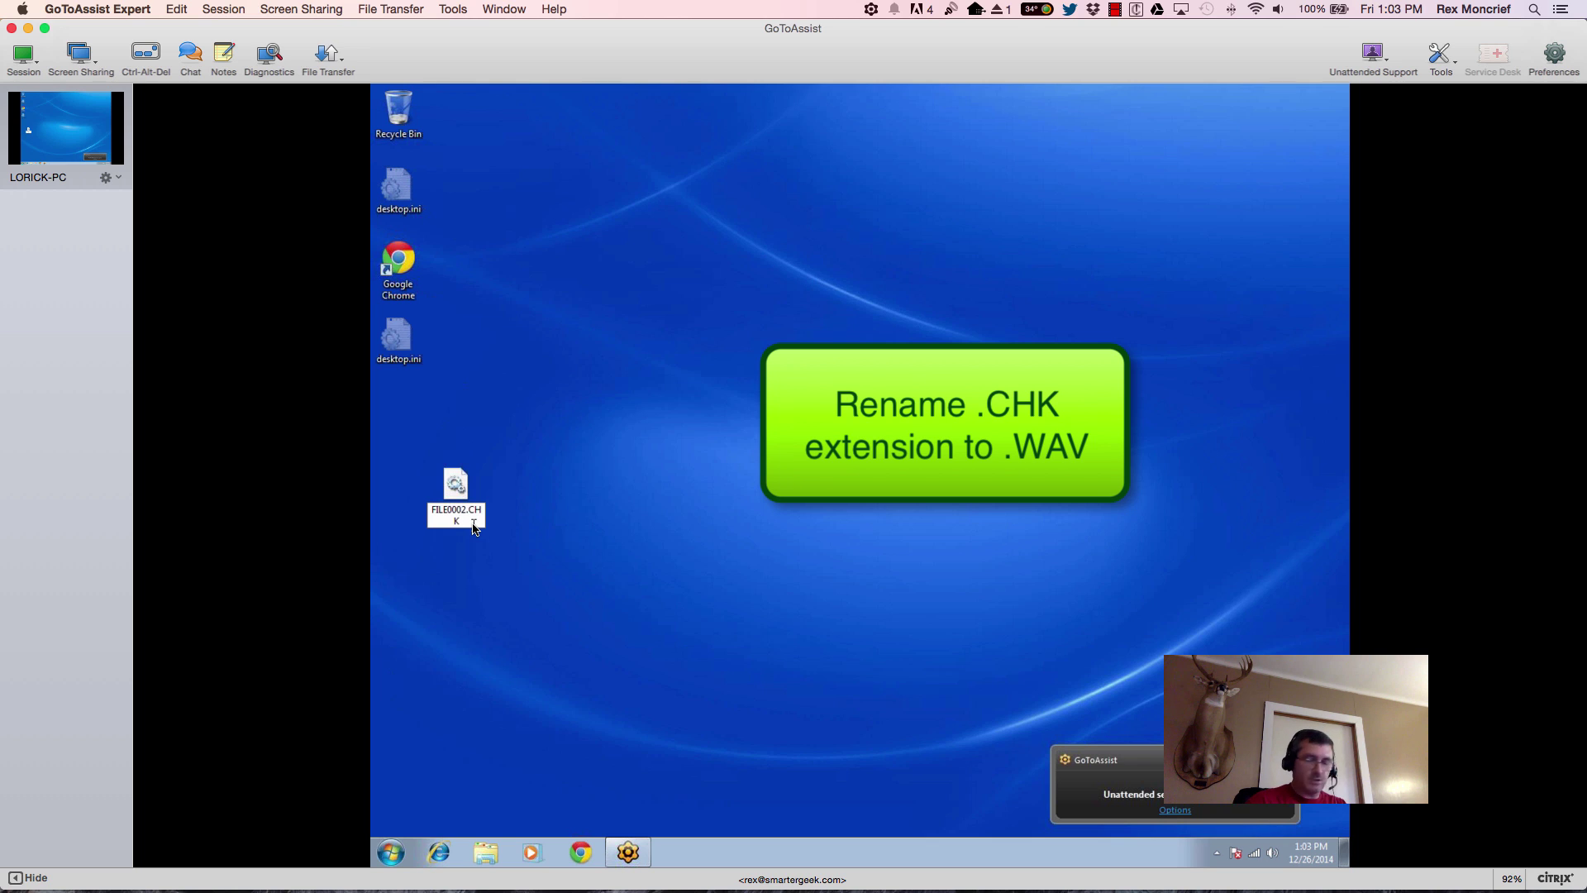
{"action": "key", "text": "BackSpace"}
{"action": "key", "text": "BackSpace"}
{"action": "key", "text": "BackSpace"}
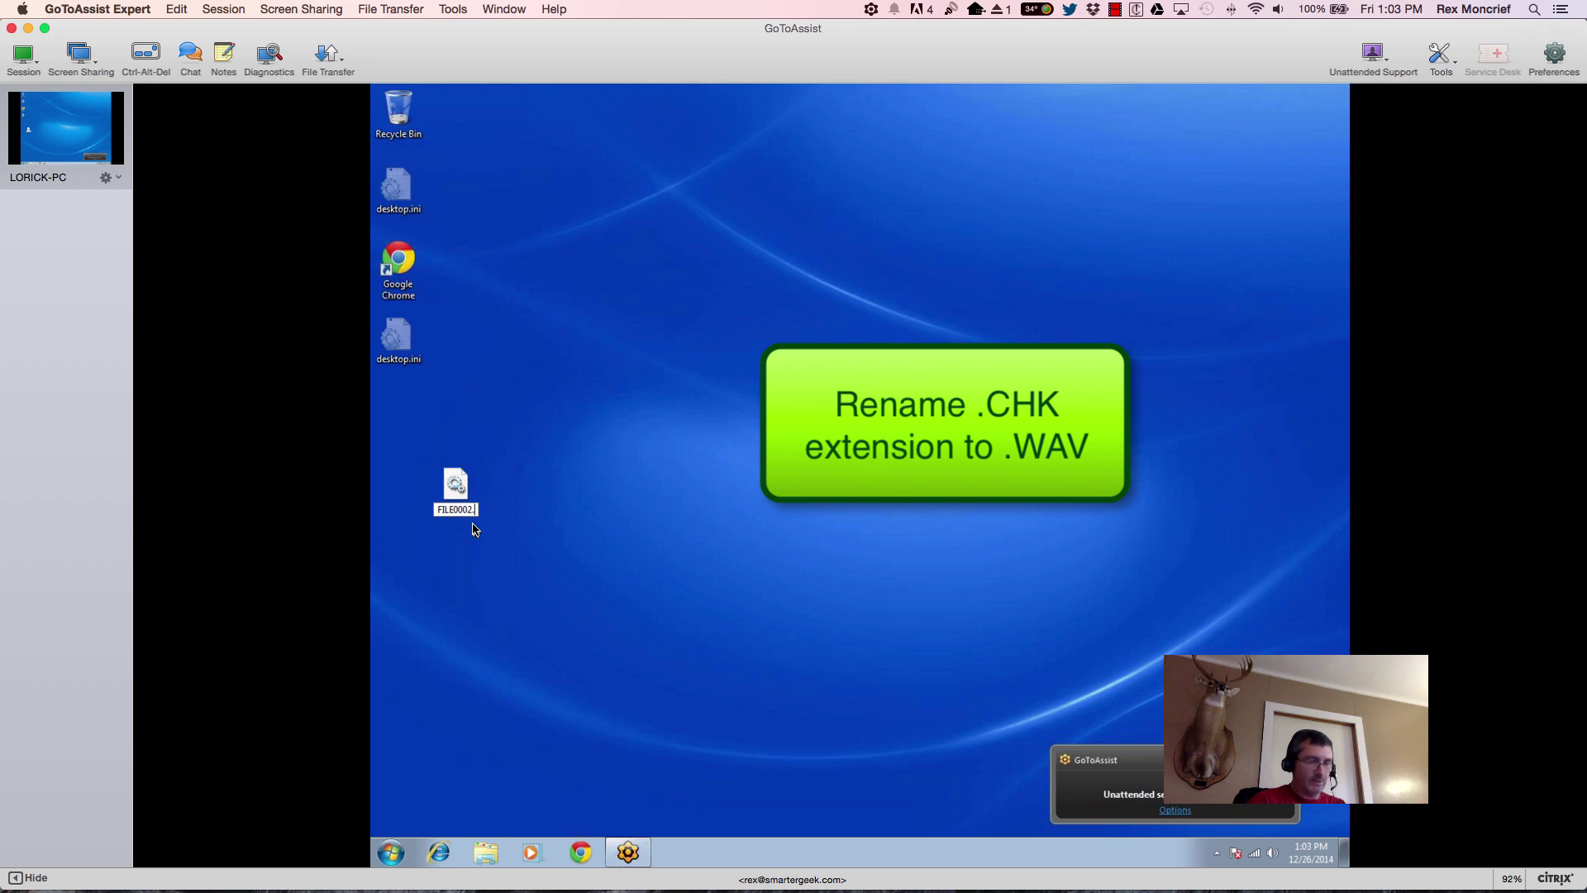
{"action": "type", "text": "wav"}
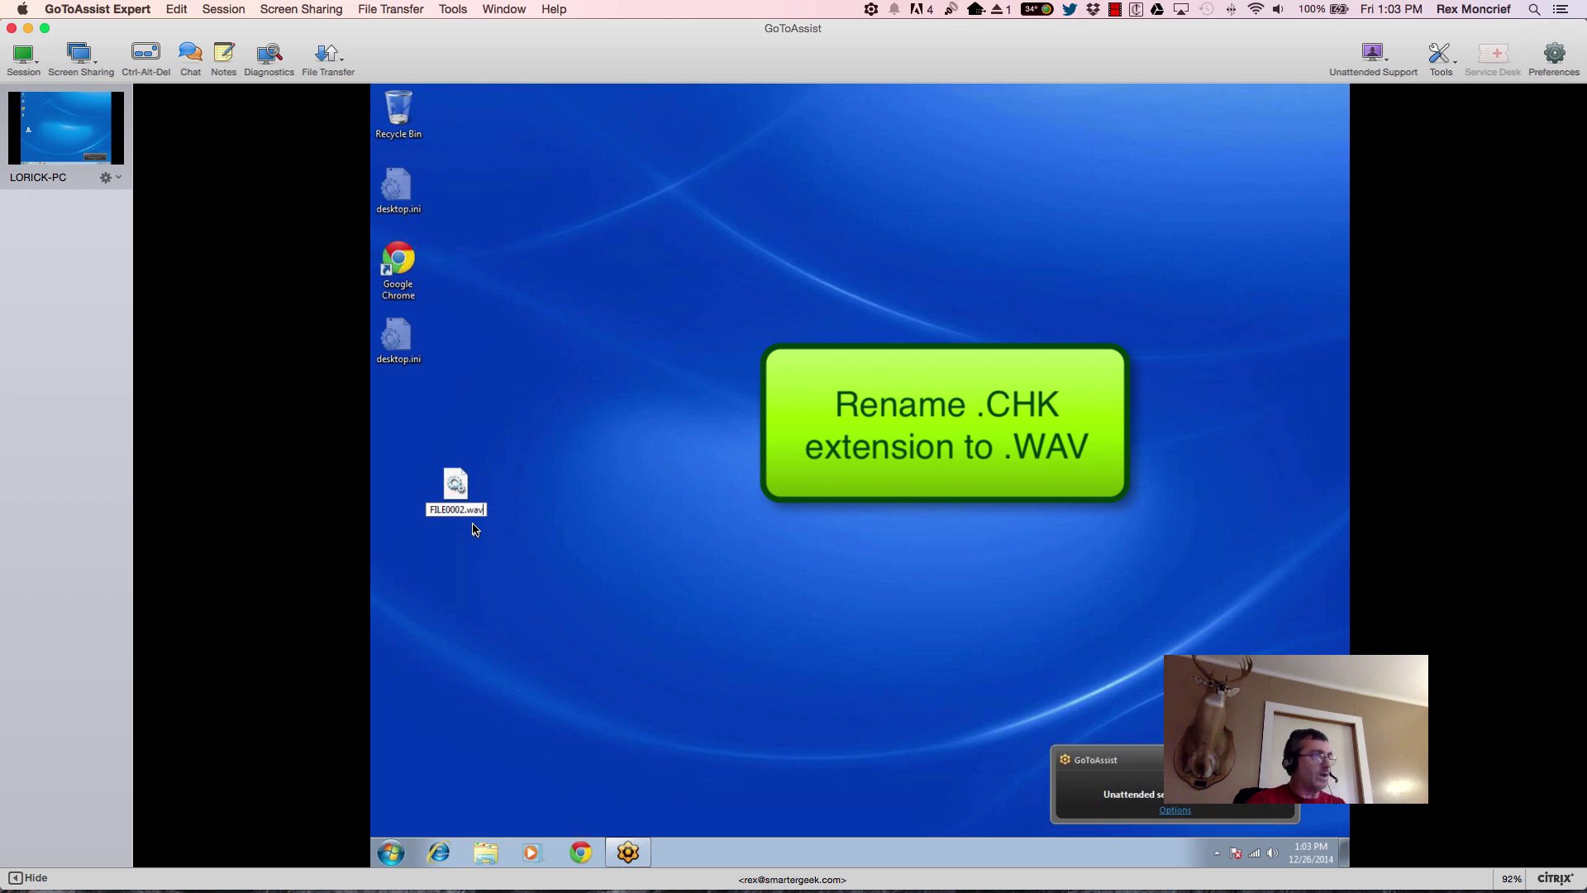
{"action": "key", "text": "Return"}
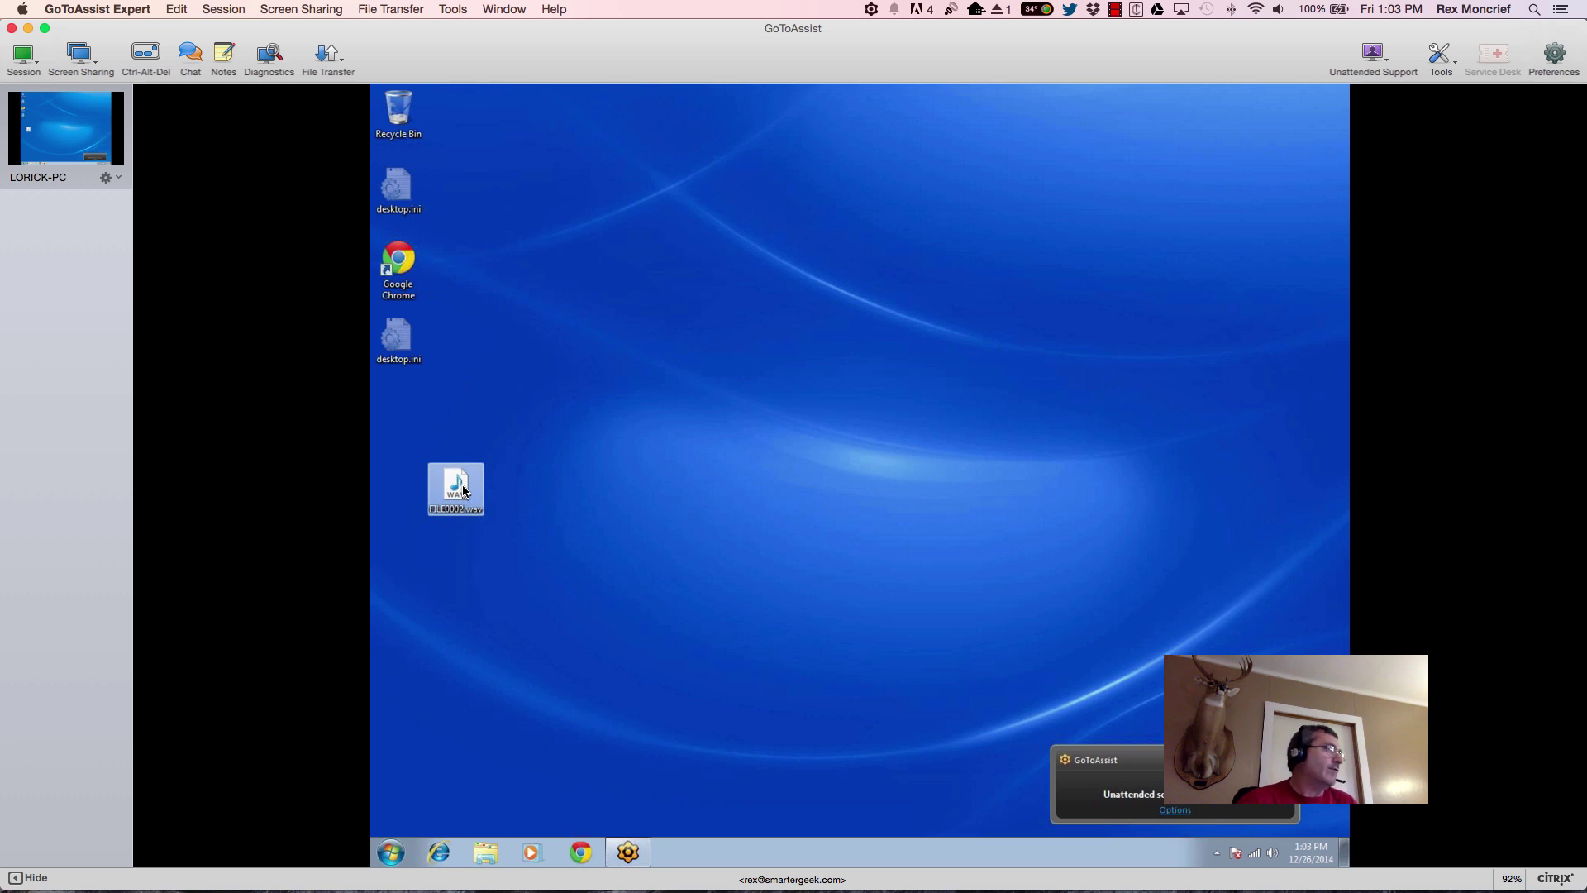
{"action": "mouse_move", "coordinate": [463, 491]}
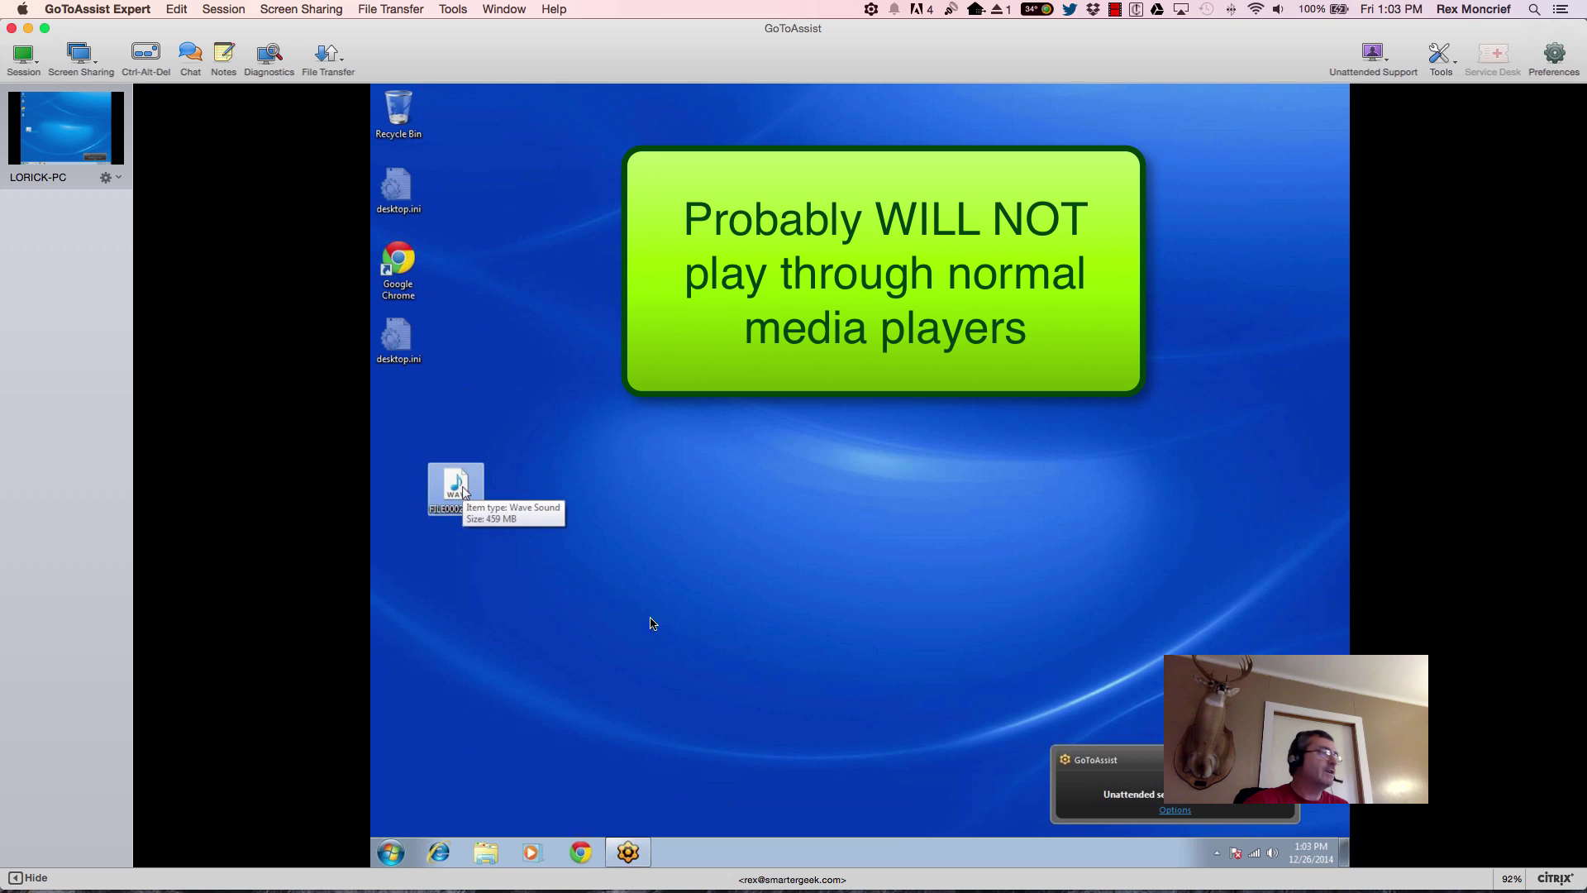
Step: Launch Chrome on the remote PC and go to videolan.org for the VLC media player
{"action": "left_click", "coordinate": [581, 852]}
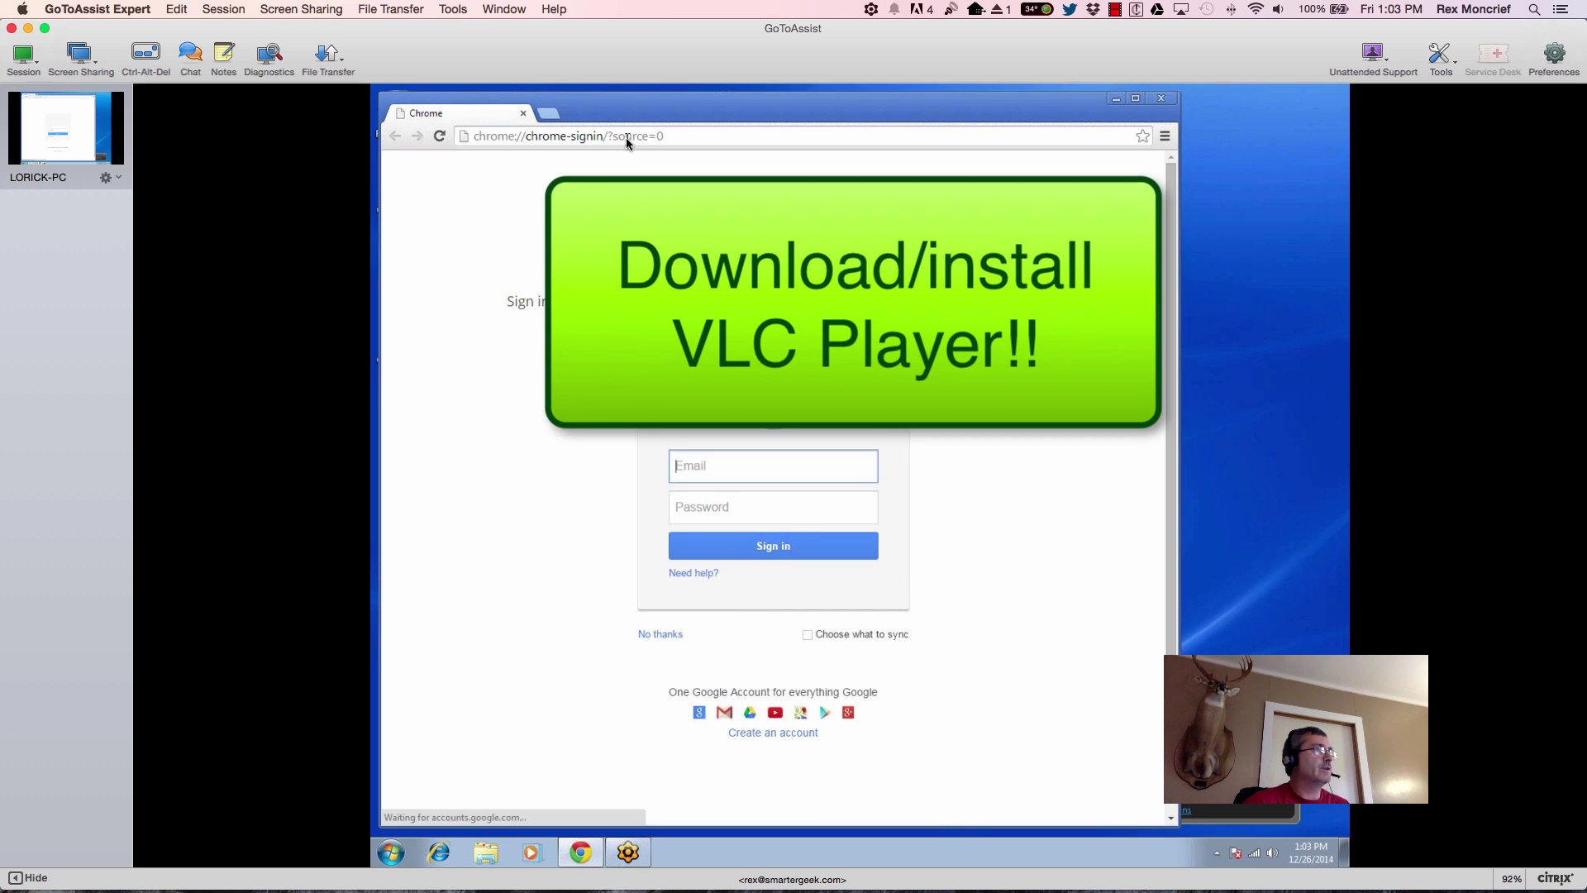
{"action": "left_click", "coordinate": [627, 137]}
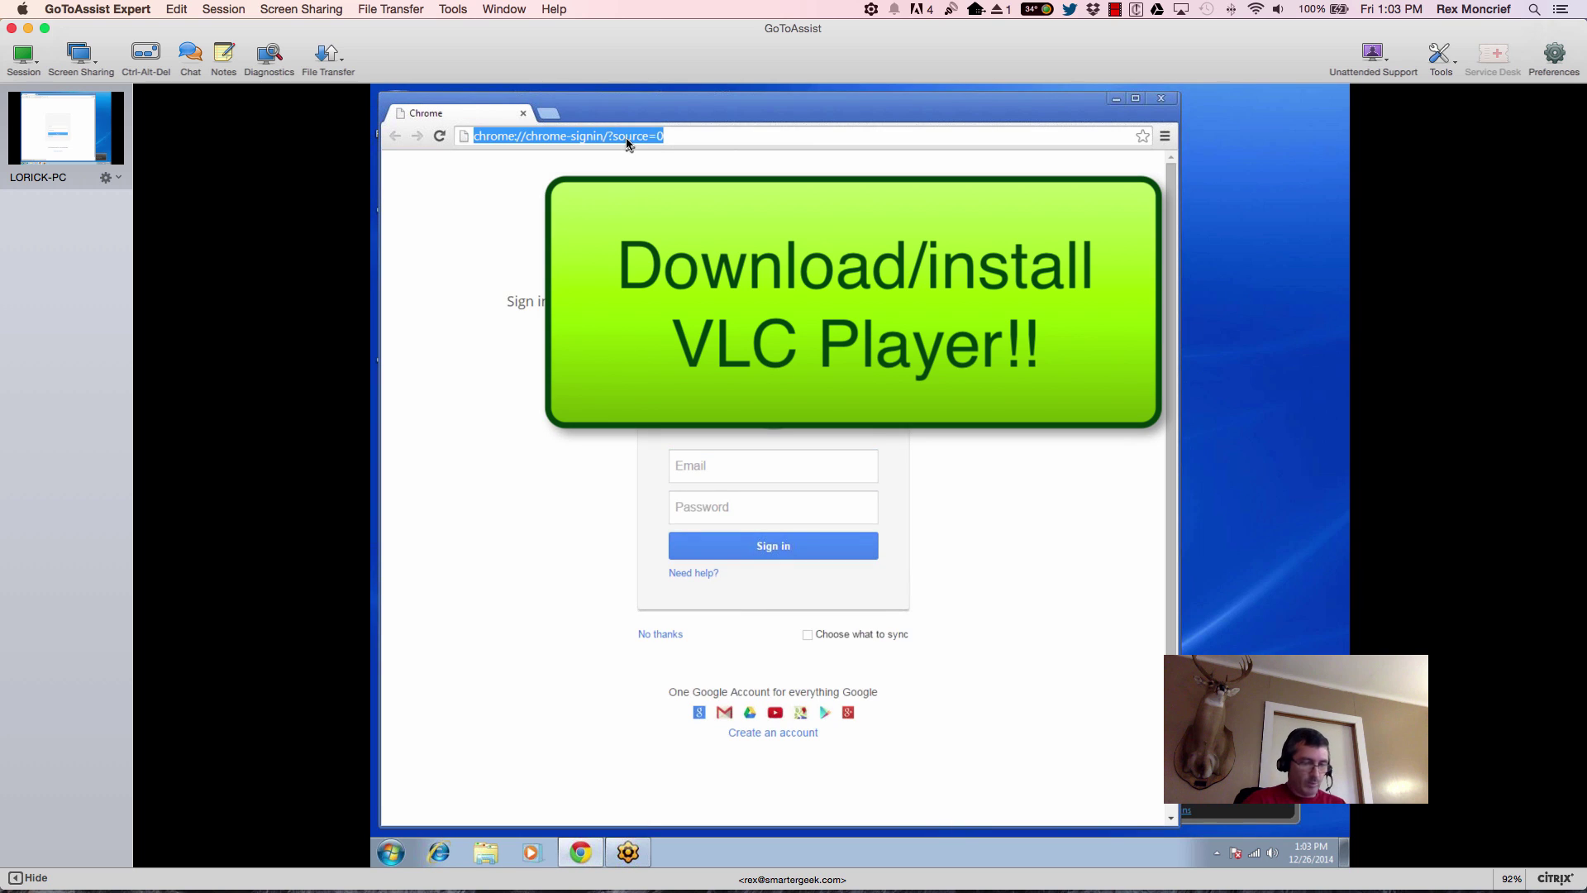
{"action": "type", "text": "videolan.org"}
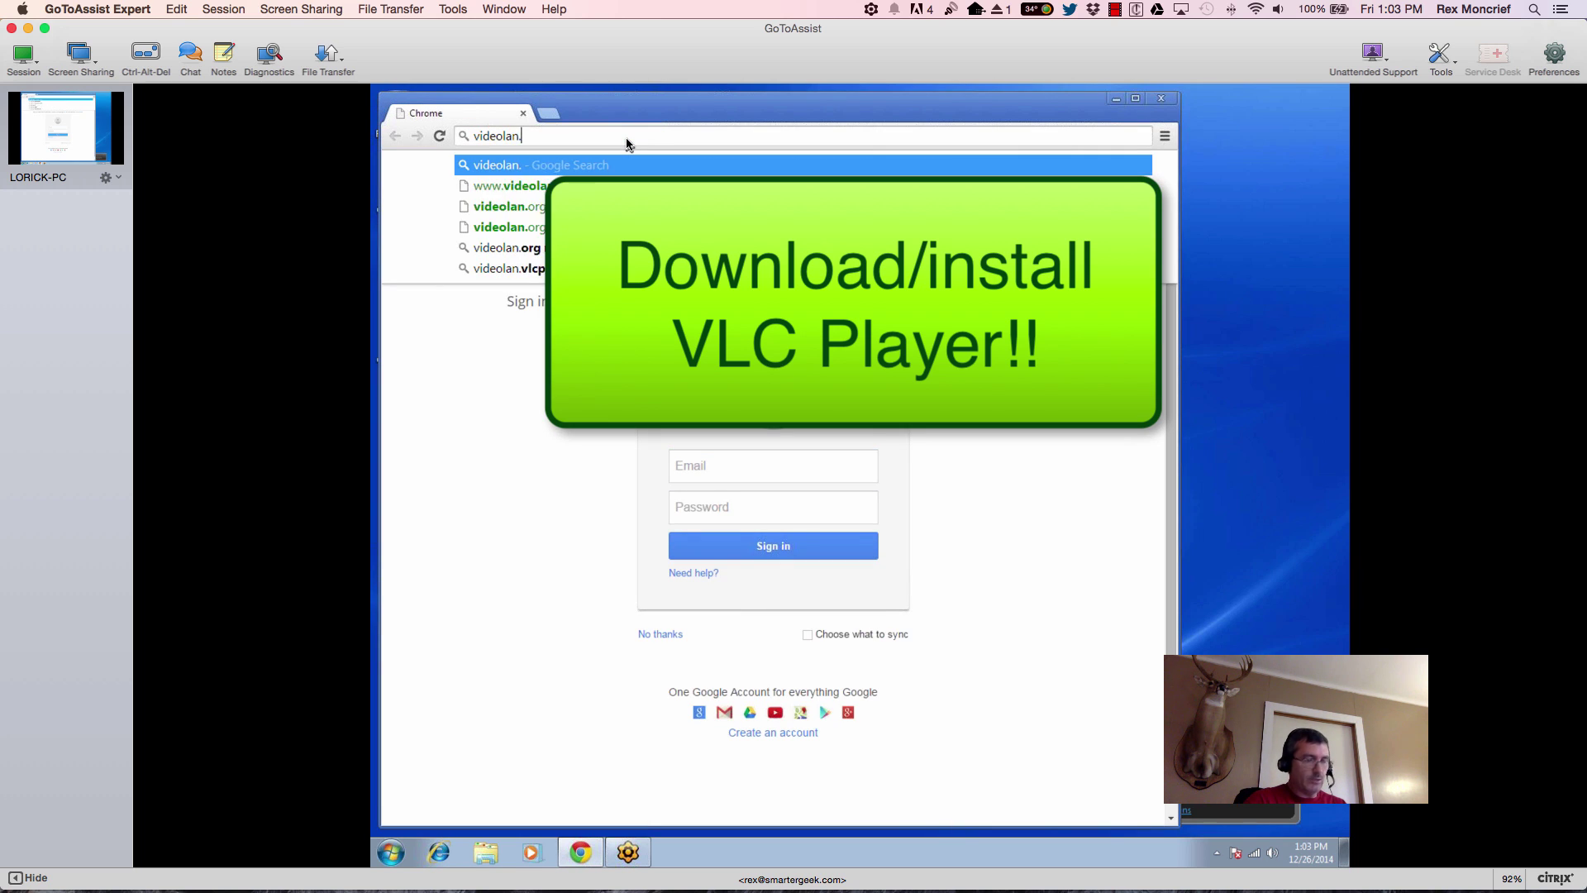
{"action": "key", "text": "Return"}
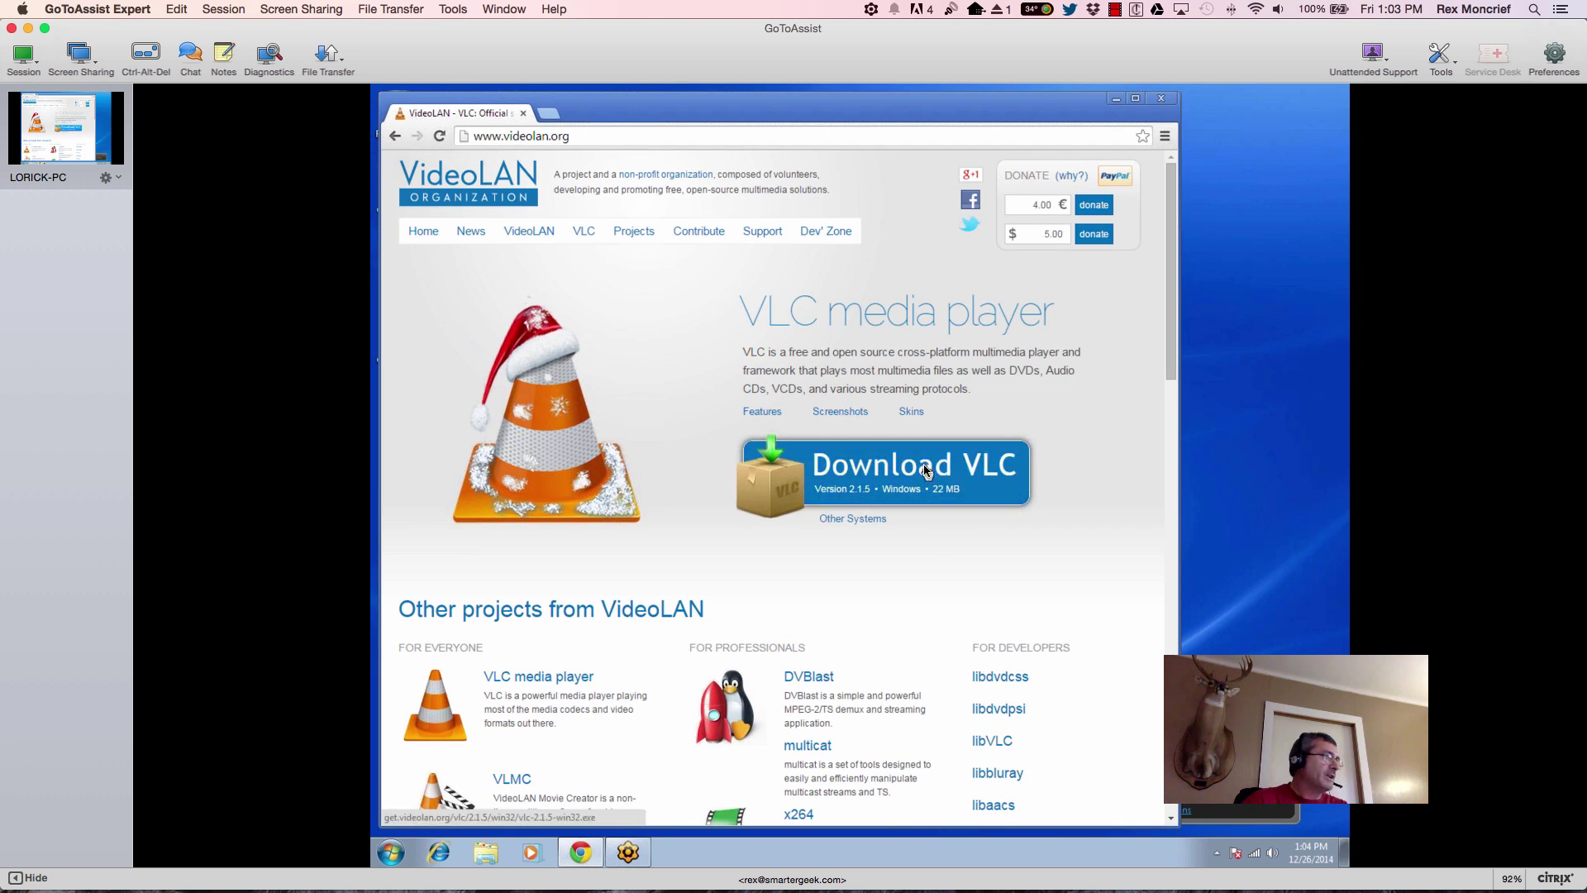
Step: Download VLC 2.1.5 for Windows, run vlc-2.1.5-win32.exe and allow it to make changes to the computer
{"action": "left_click", "coordinate": [923, 470]}
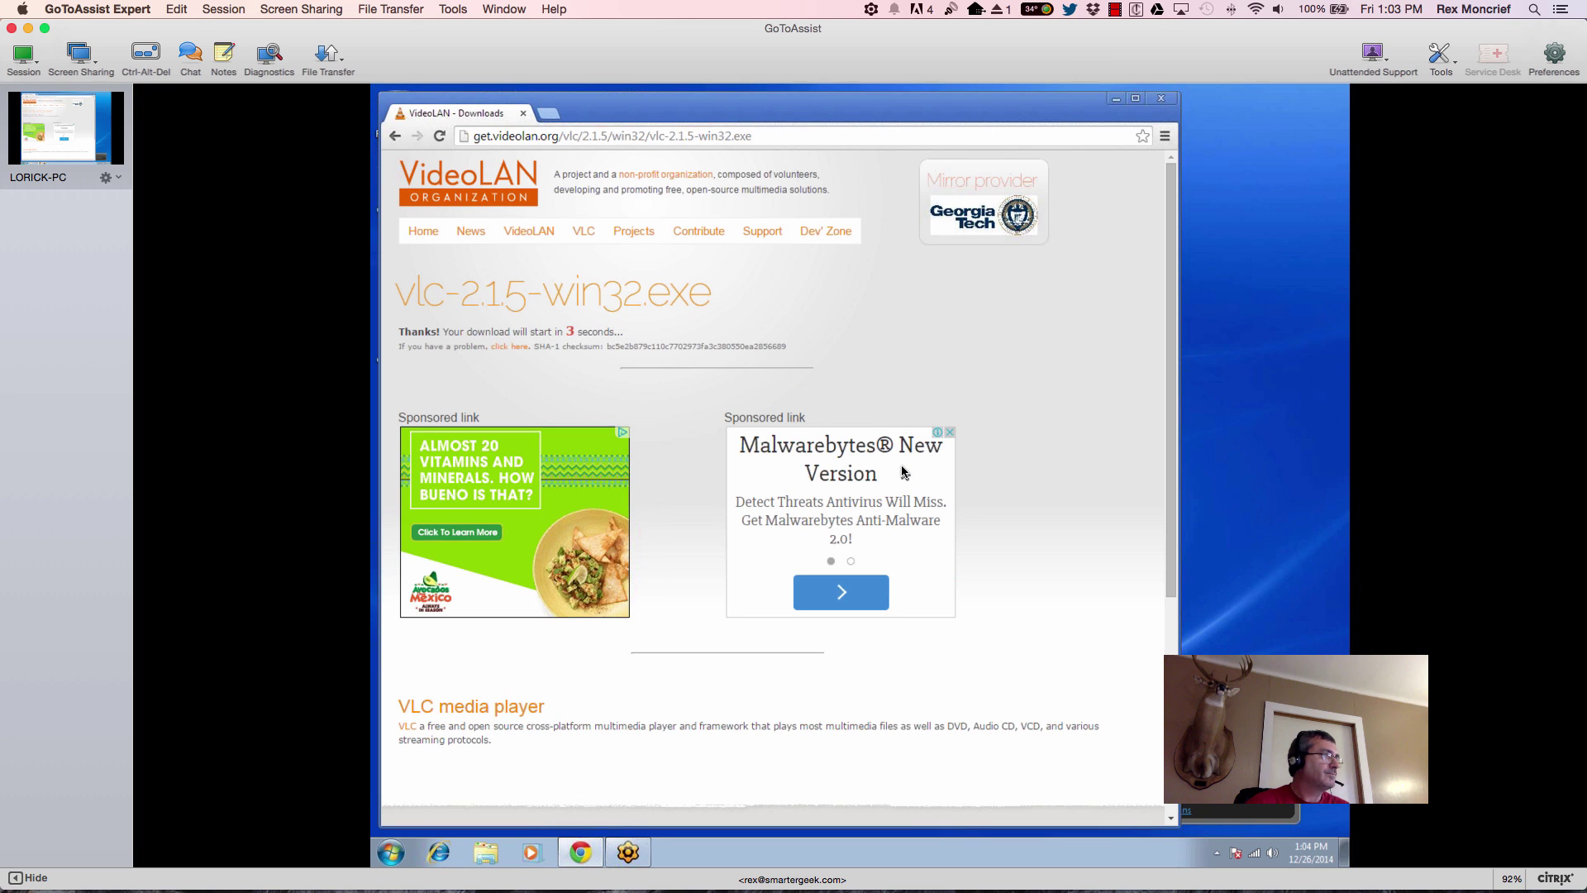
{"action": "left_click", "coordinate": [463, 809]}
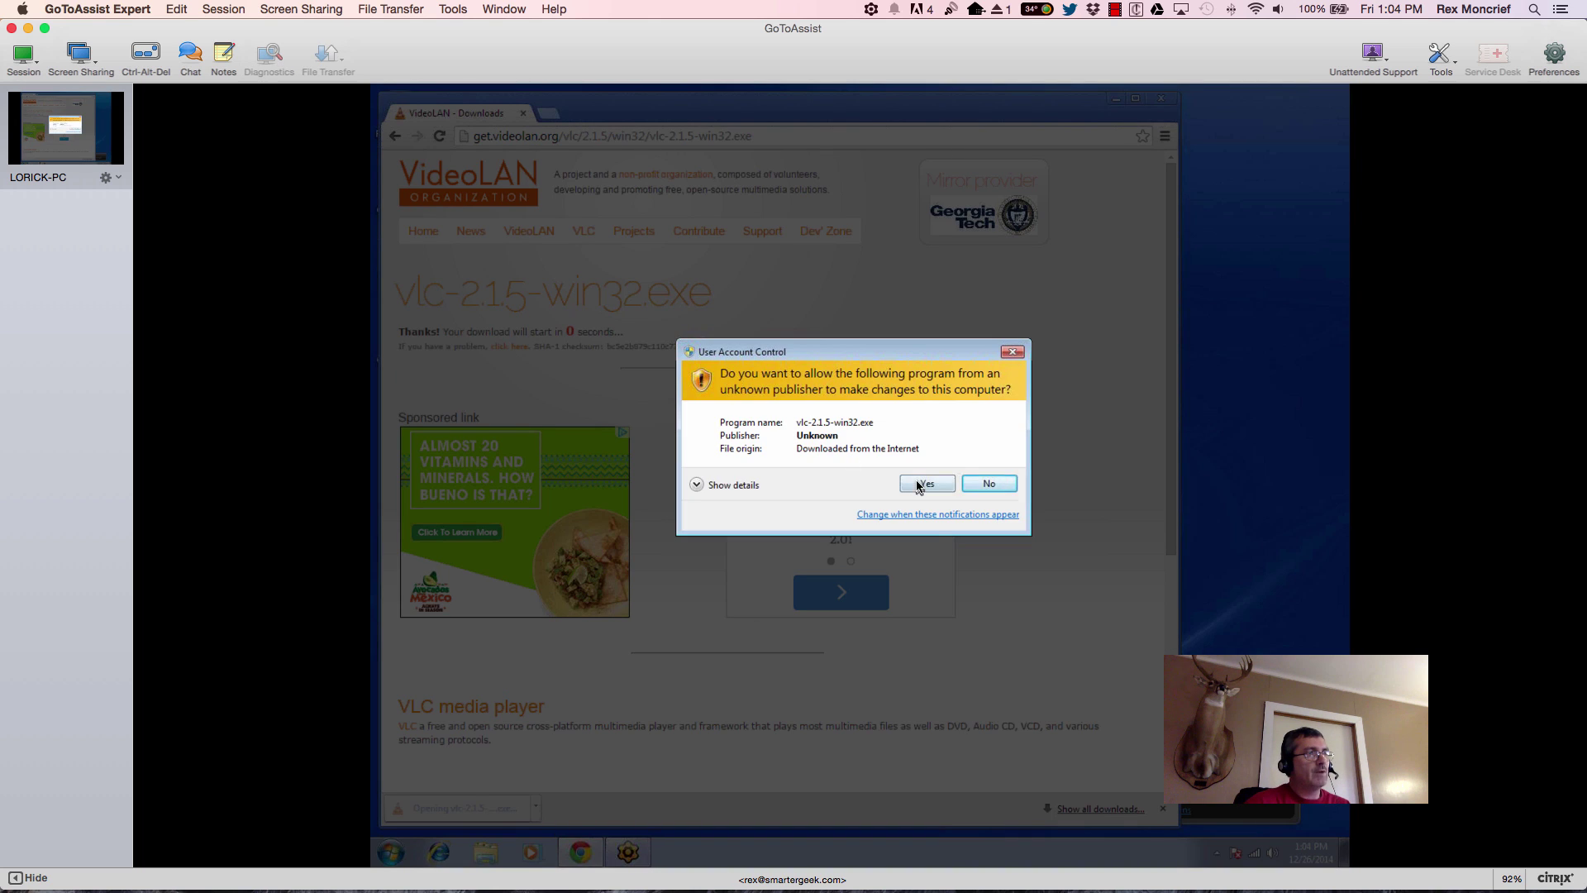
{"action": "left_click", "coordinate": [919, 485]}
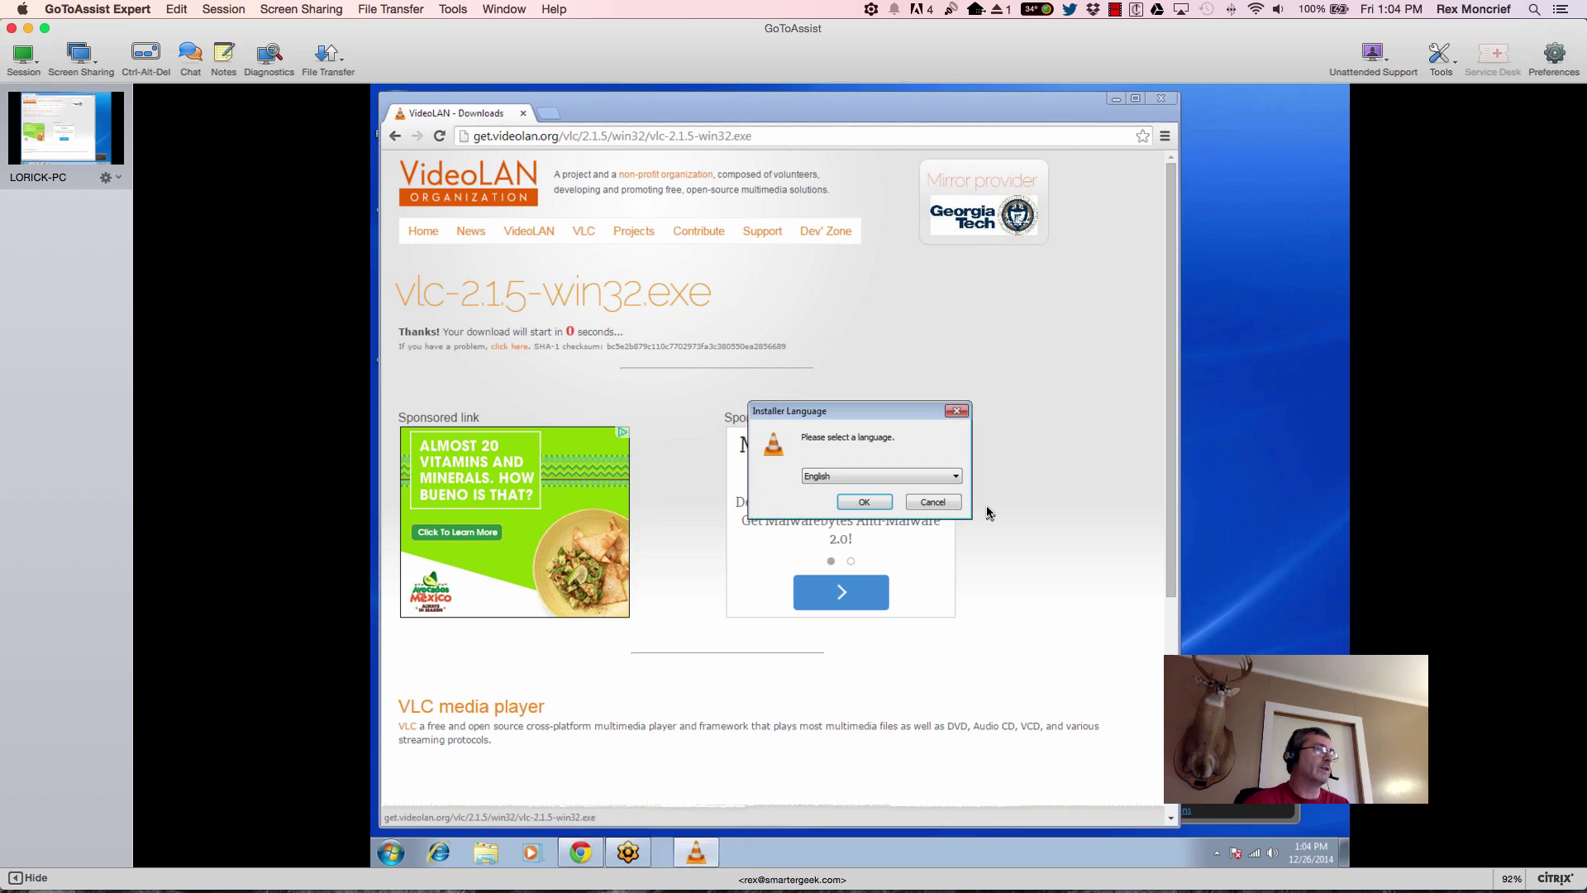
Step: Install VLC in English with the default components, run it on finishing and accept the privacy and network access policy
{"action": "left_click", "coordinate": [864, 502]}
{"action": "left_click", "coordinate": [947, 589]}
{"action": "left_click", "coordinate": [947, 589]}
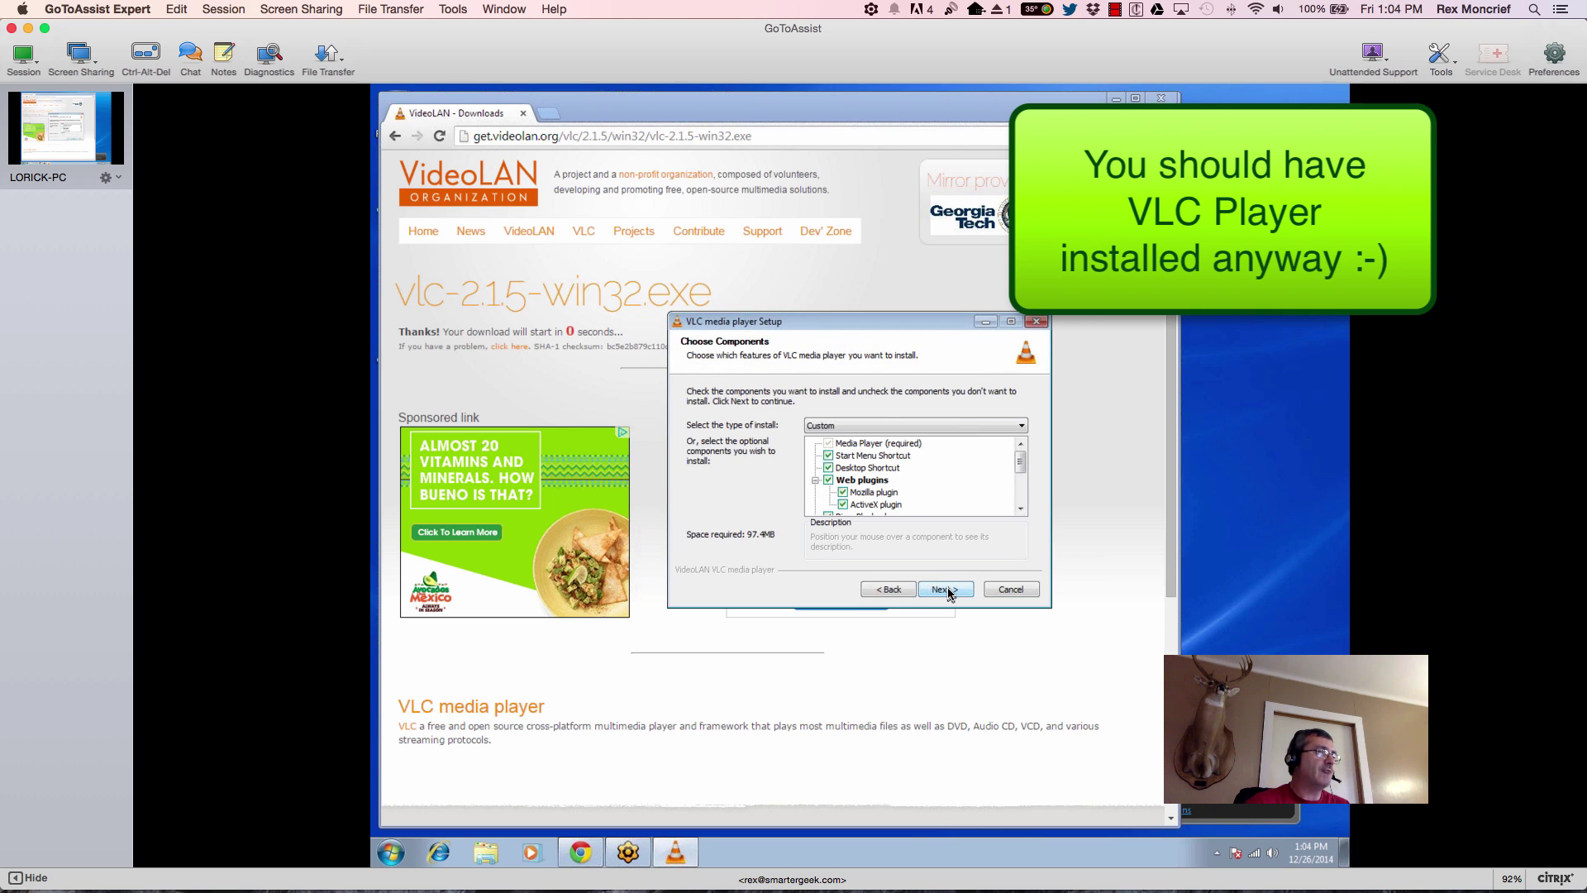
{"action": "left_click", "coordinate": [947, 588]}
{"action": "left_click", "coordinate": [946, 589]}
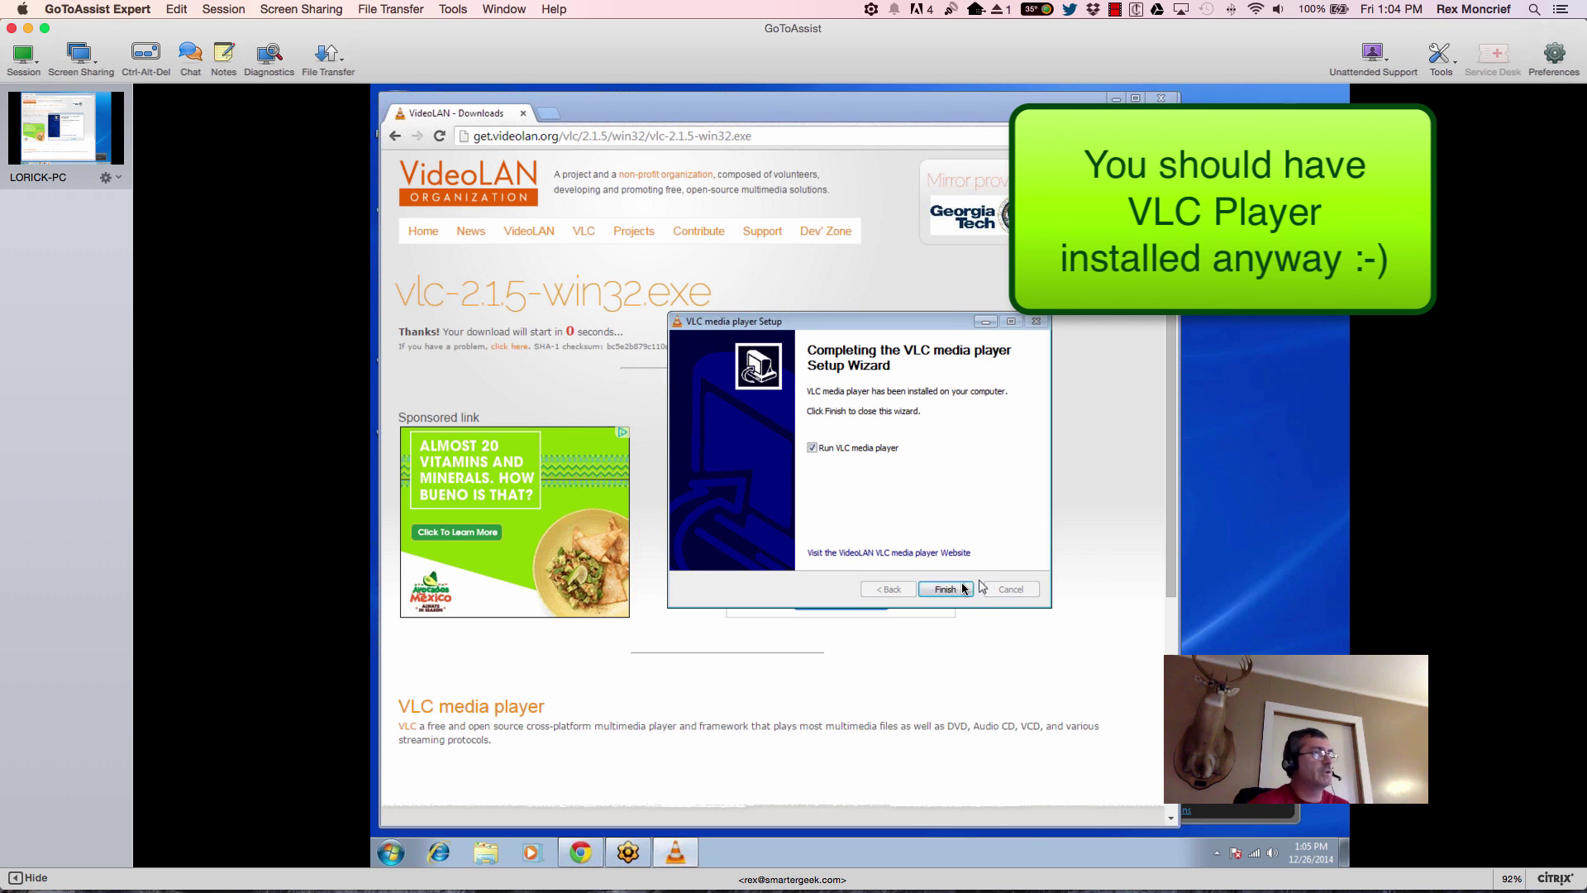
{"action": "left_click", "coordinate": [946, 588]}
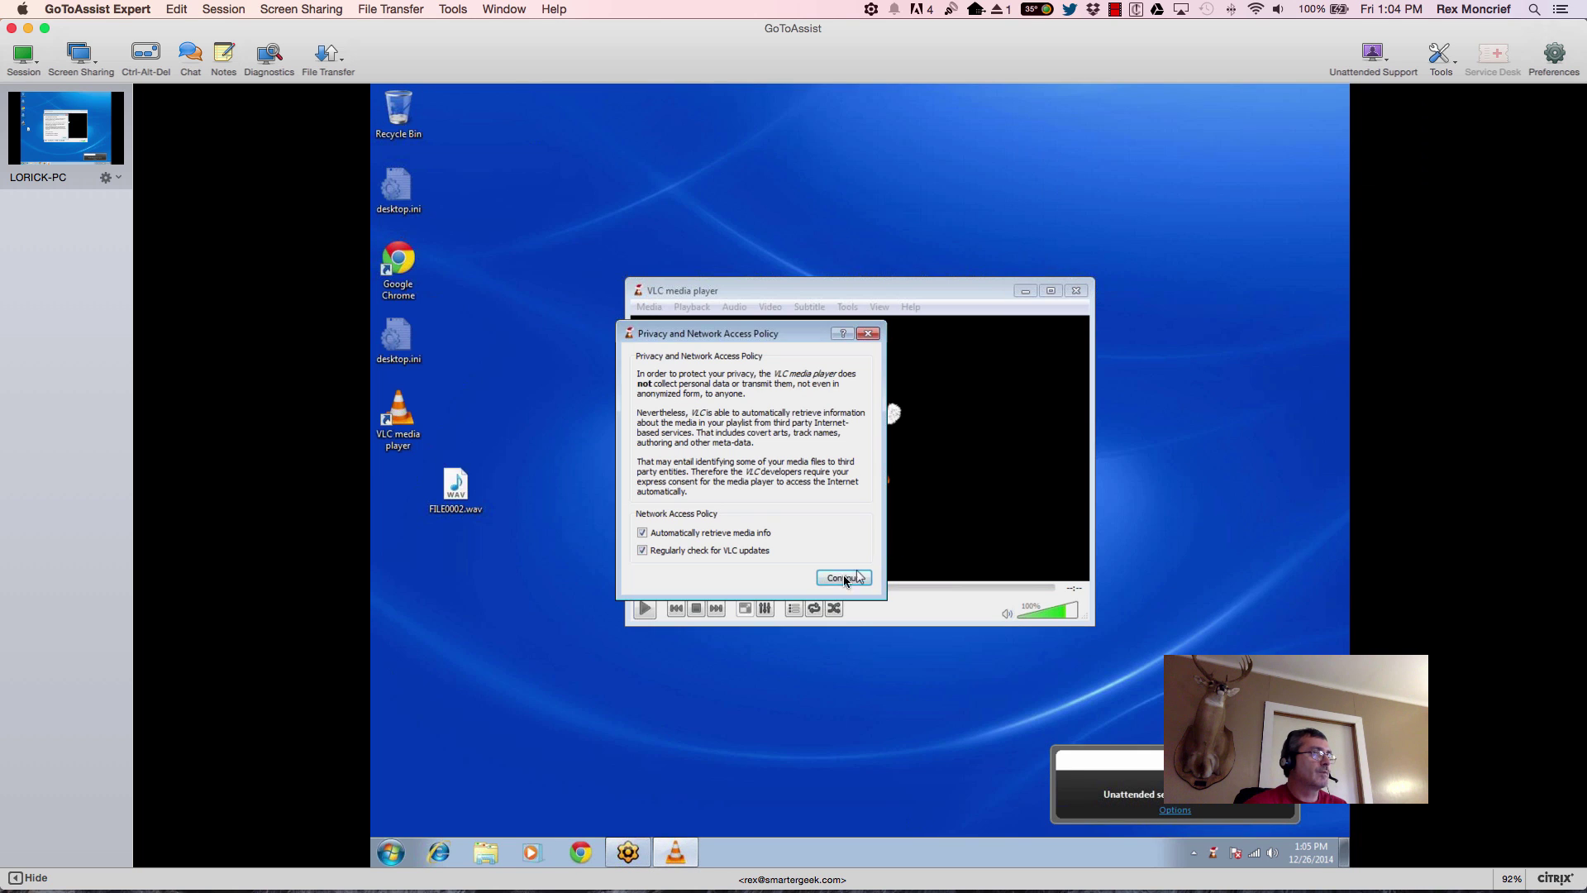
{"action": "left_click", "coordinate": [837, 579]}
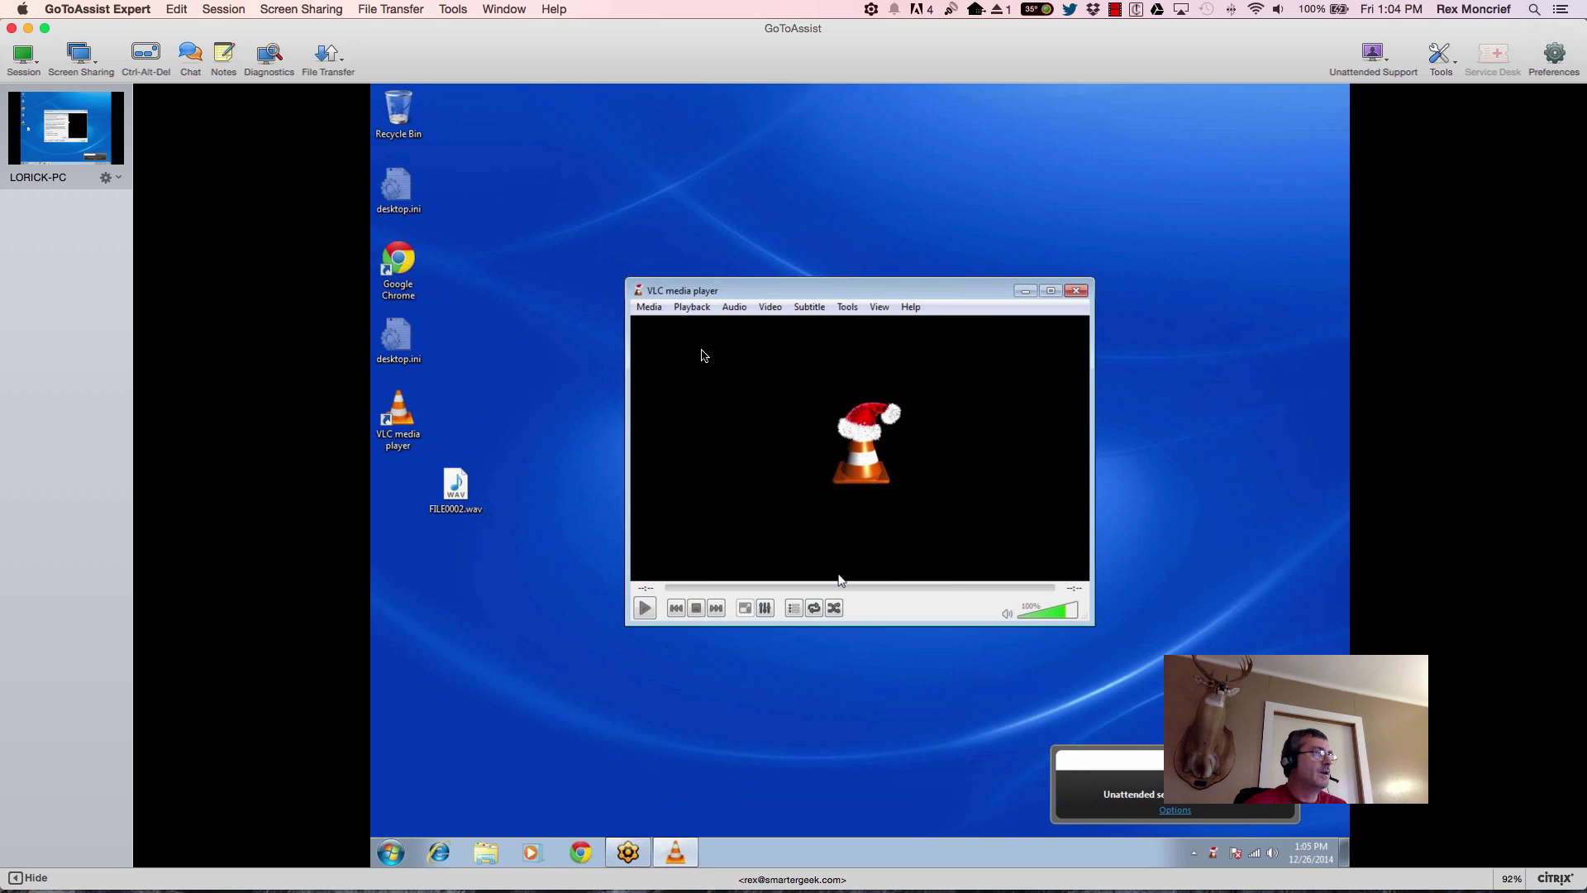
Step: Open FILE0002.wav from the desktop in VLC, play it briefly to check the audio, and stop playback
{"action": "left_click", "coordinate": [651, 307]}
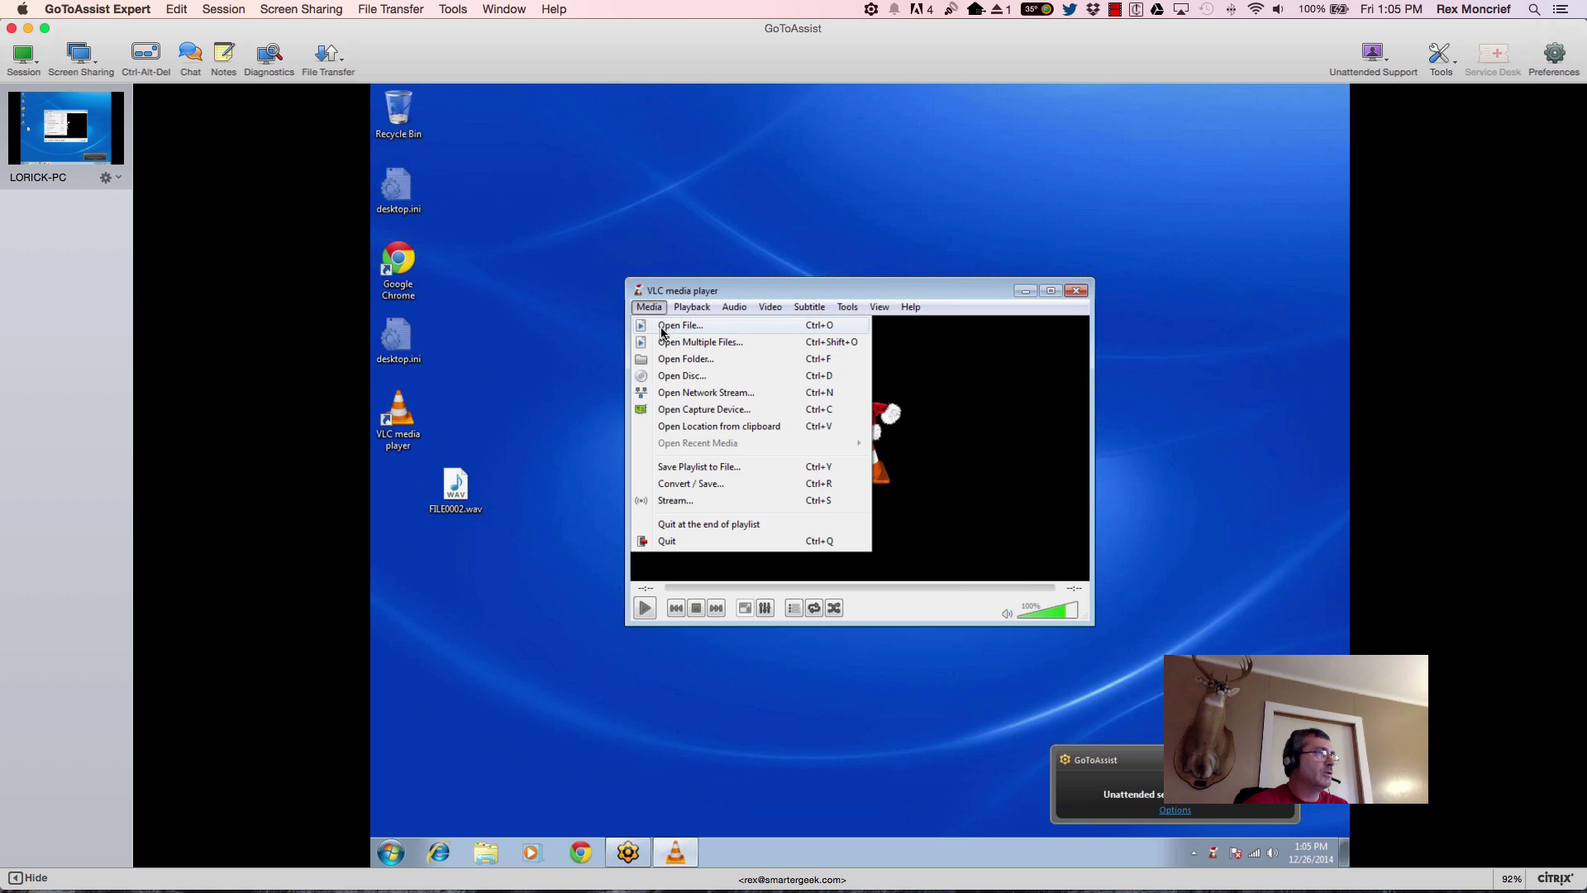
{"action": "left_click", "coordinate": [662, 333]}
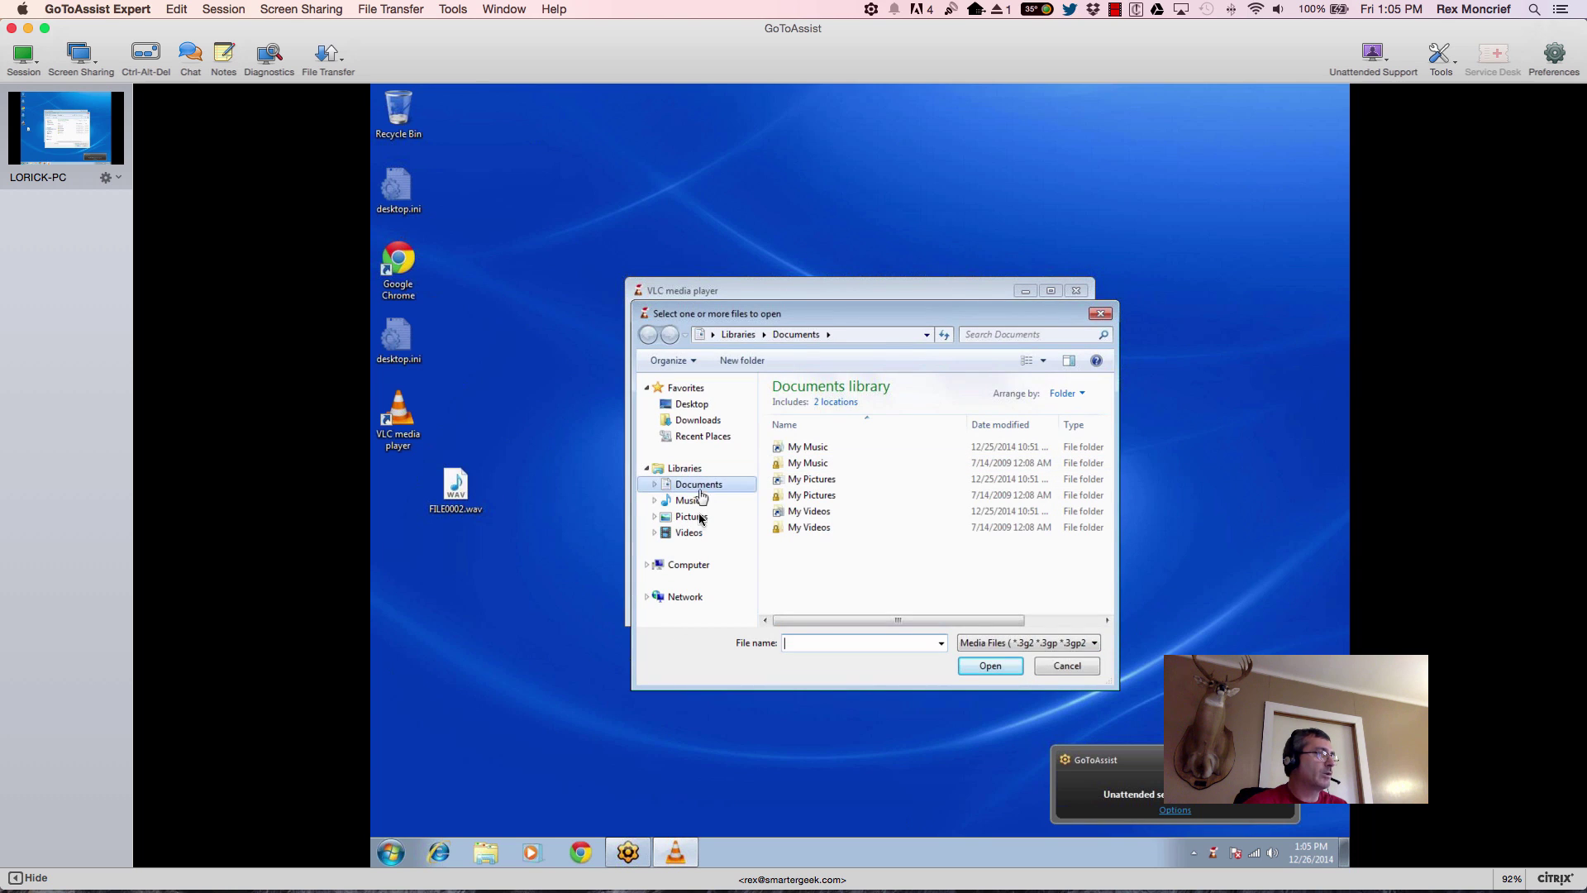
{"action": "left_click", "coordinate": [703, 404]}
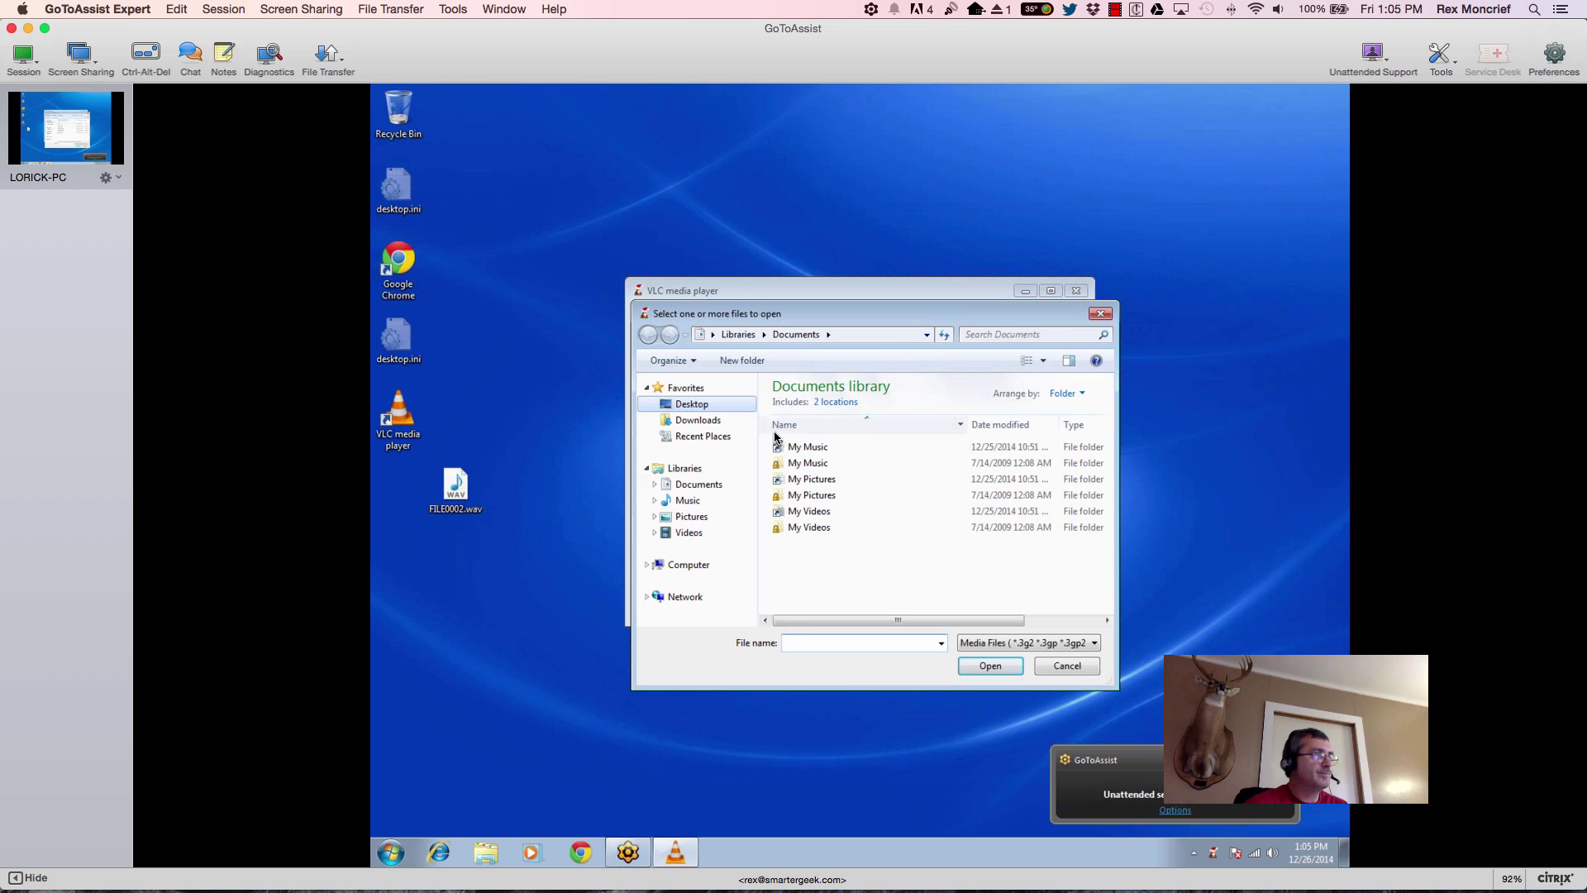
{"action": "double_click", "coordinate": [840, 569]}
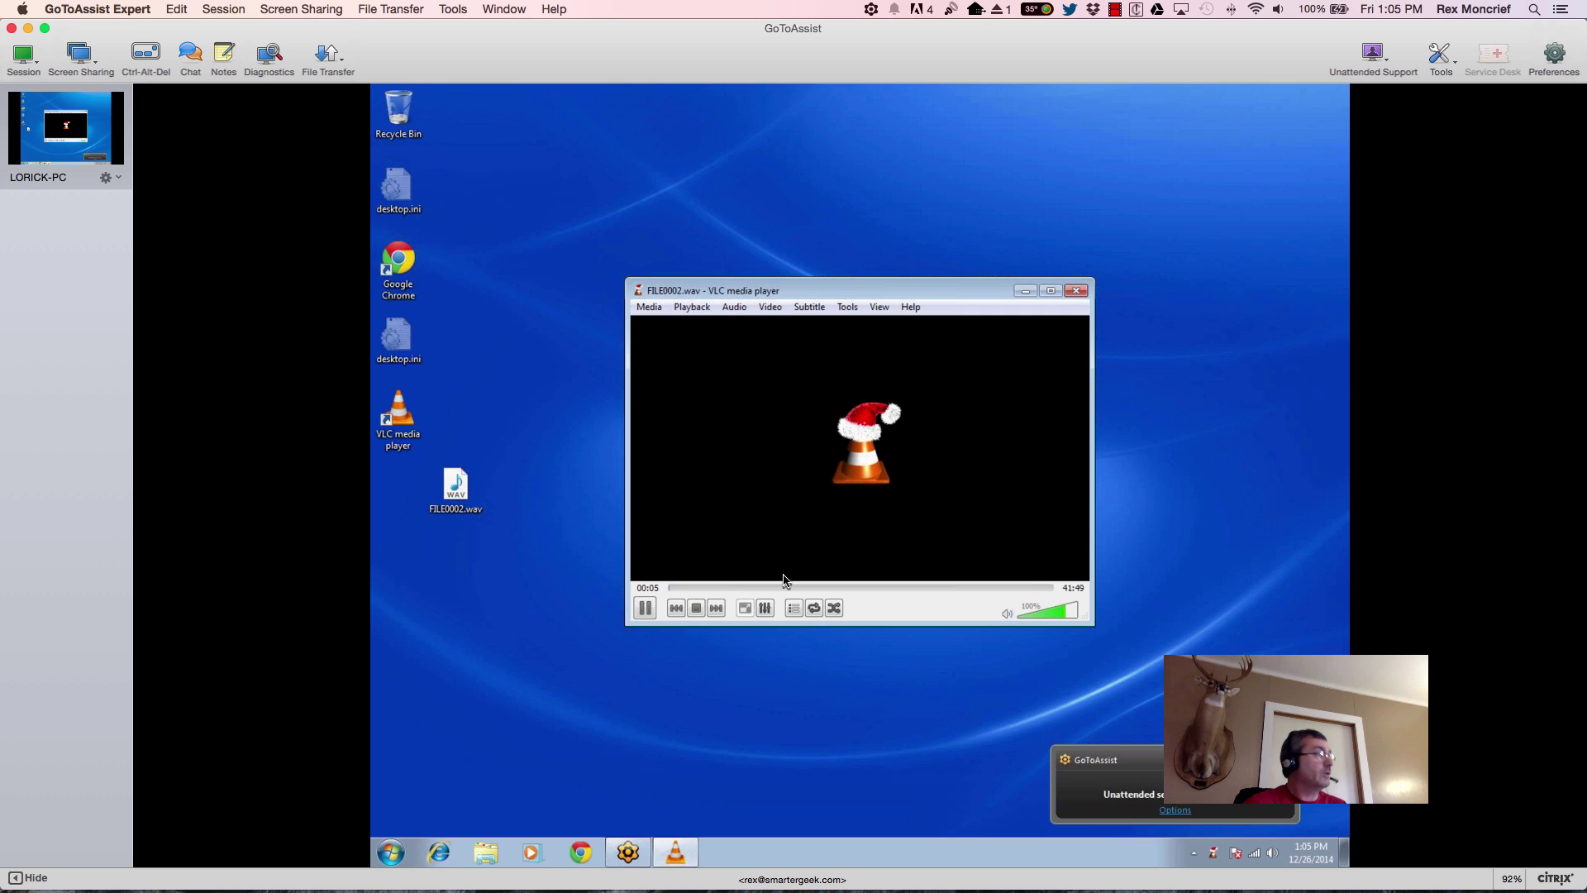
{"action": "left_click", "coordinate": [696, 608]}
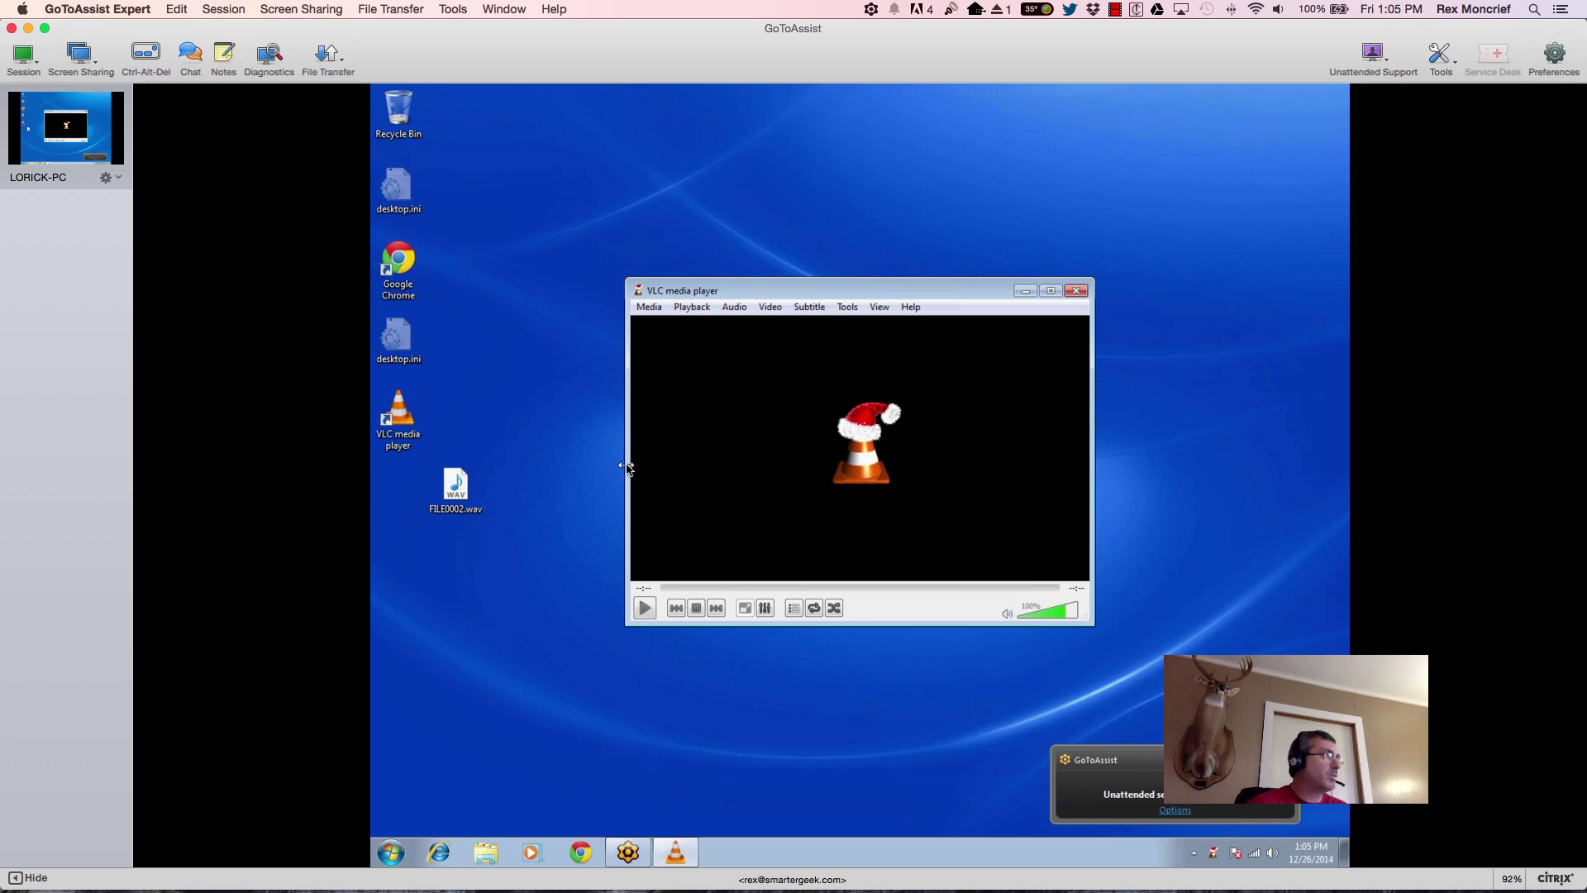
Step: Start a VLC Convert / Save job with FILE0002.wav from the desktop as the source file
{"action": "left_click", "coordinate": [650, 308]}
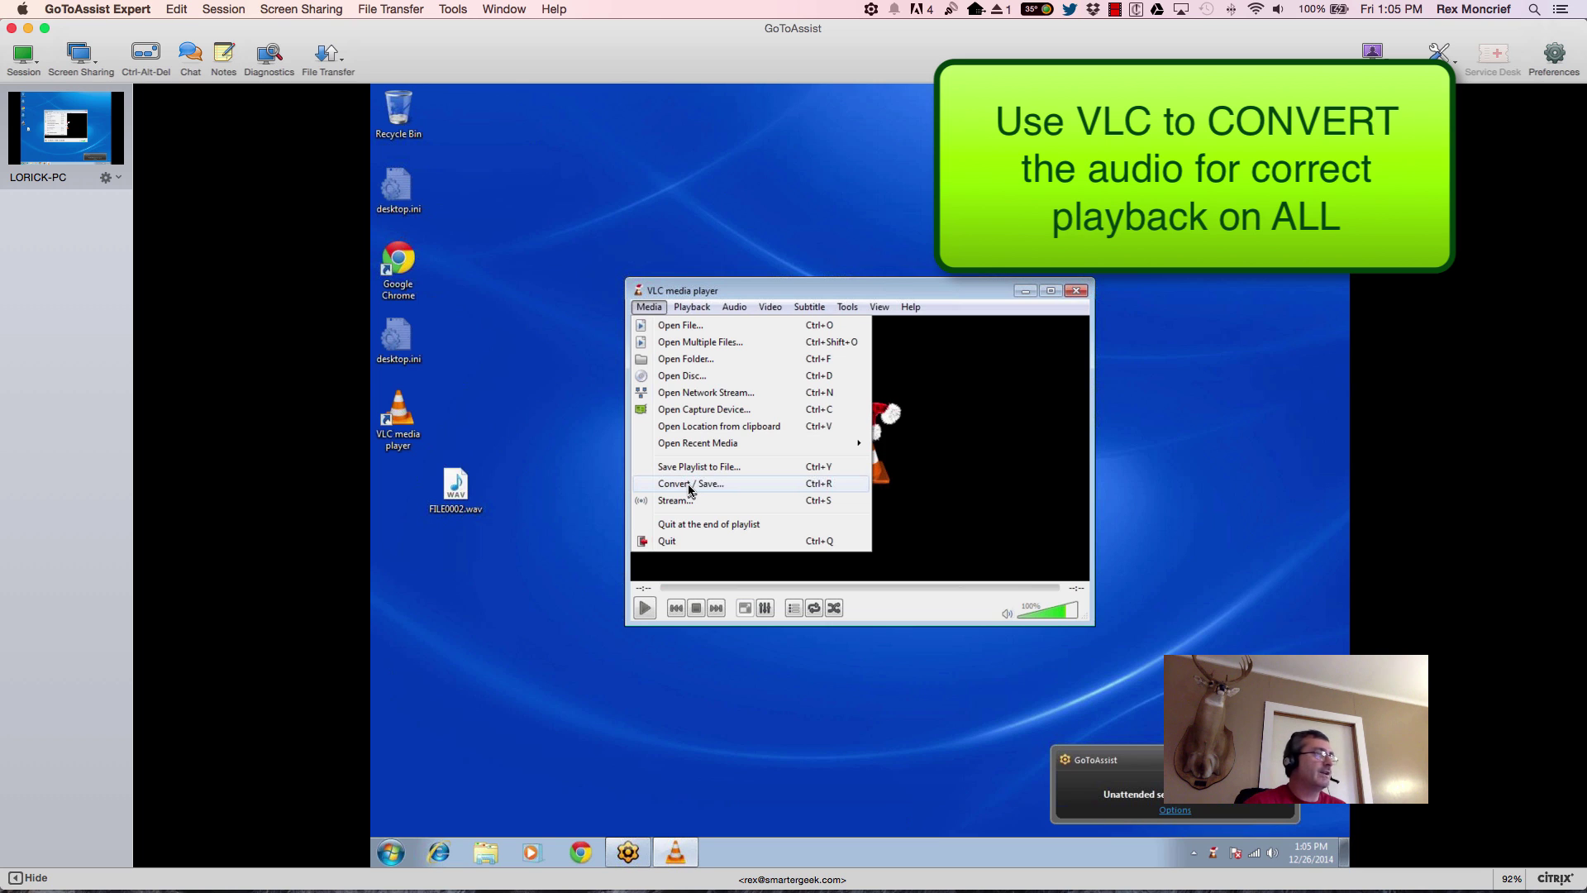
{"action": "left_click", "coordinate": [689, 486]}
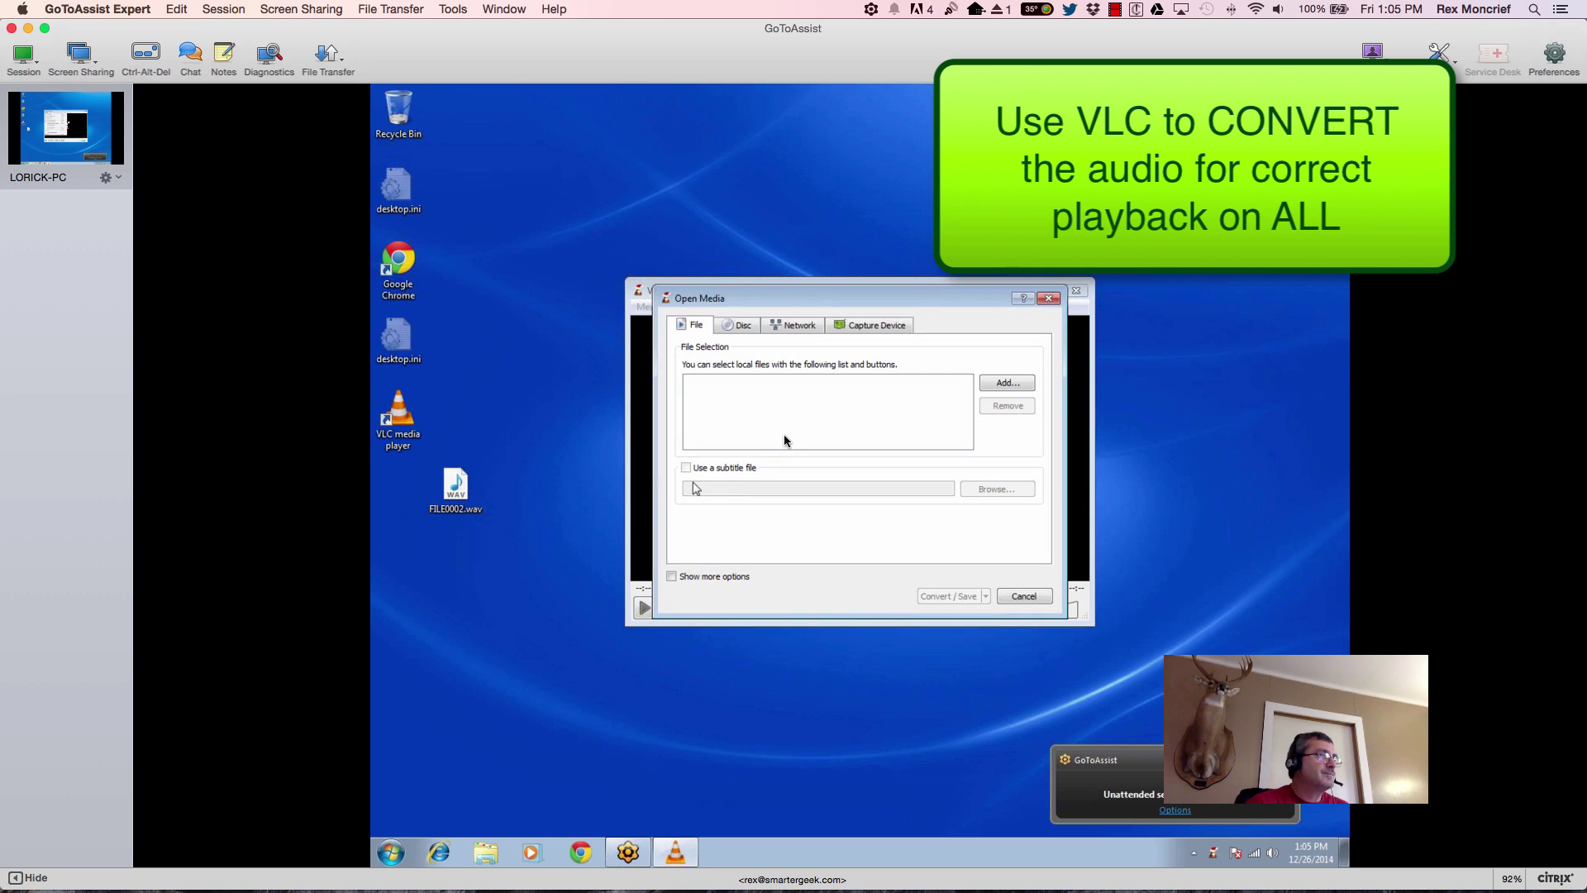
{"action": "left_click_drag", "start_coordinate": [455, 488], "coordinate": [784, 419]}
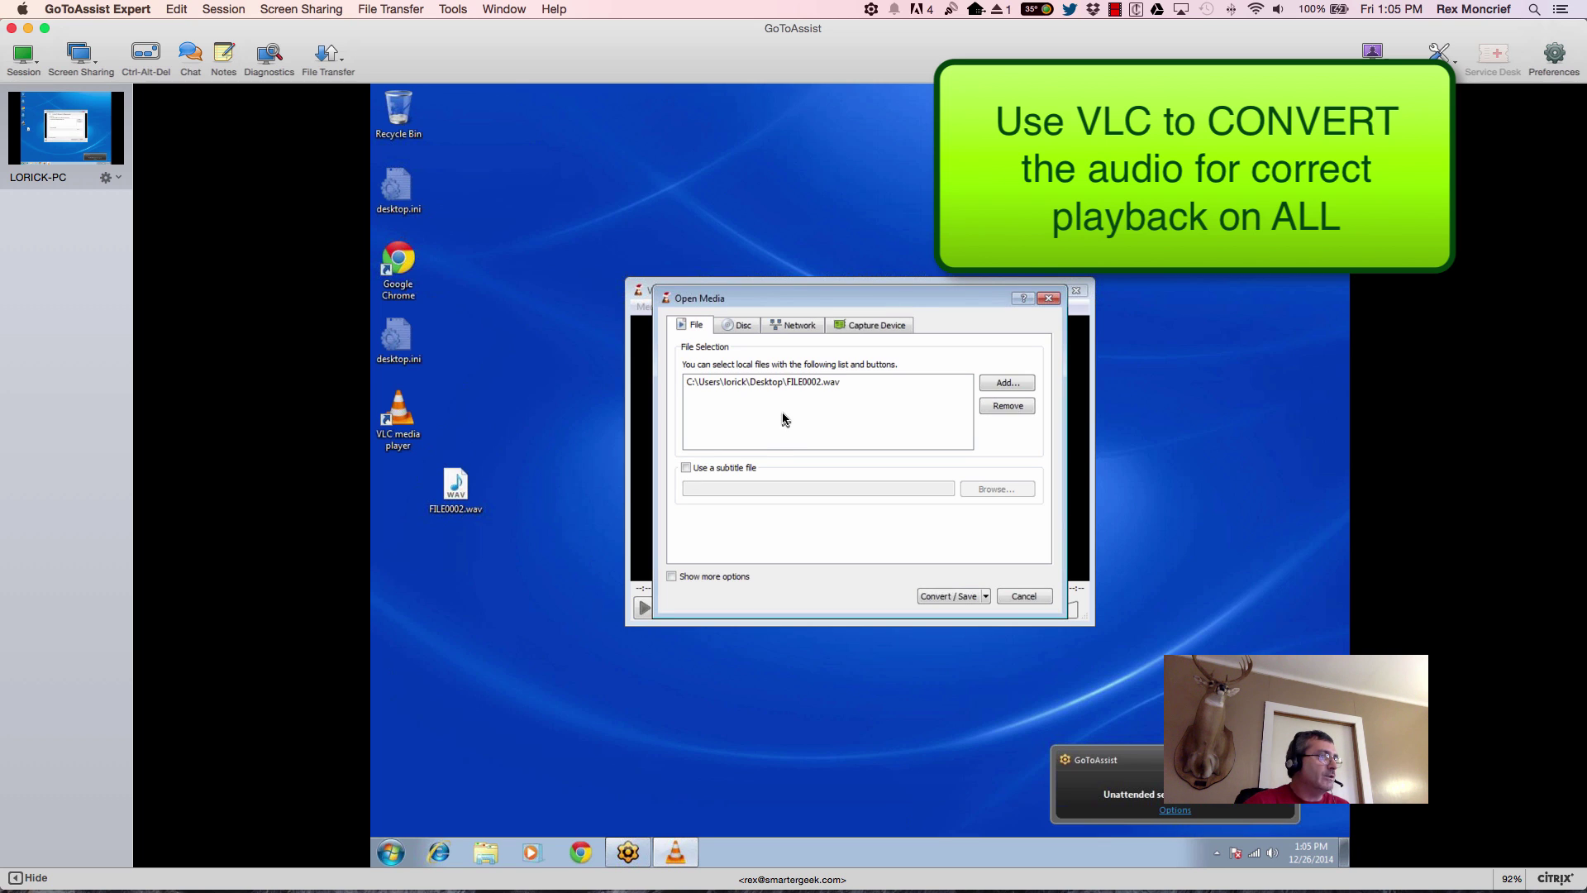
{"action": "left_click", "coordinate": [986, 597]}
{"action": "left_click", "coordinate": [950, 596]}
{"action": "left_click", "coordinate": [951, 597]}
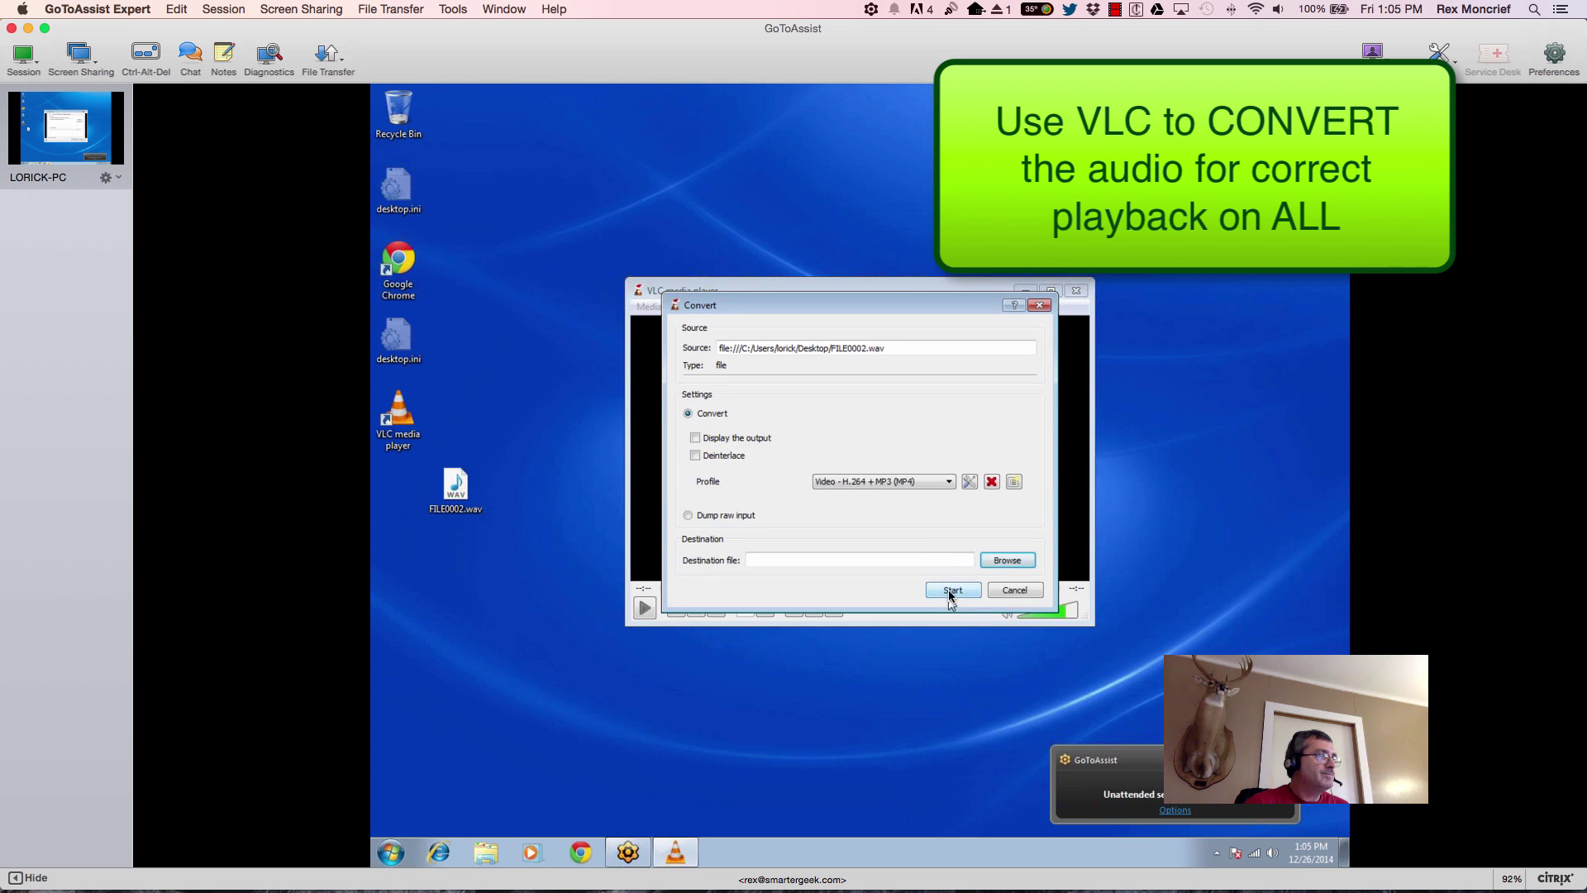
Step: Set the conversion profile to Audio - MP3
{"action": "left_click", "coordinate": [896, 480]}
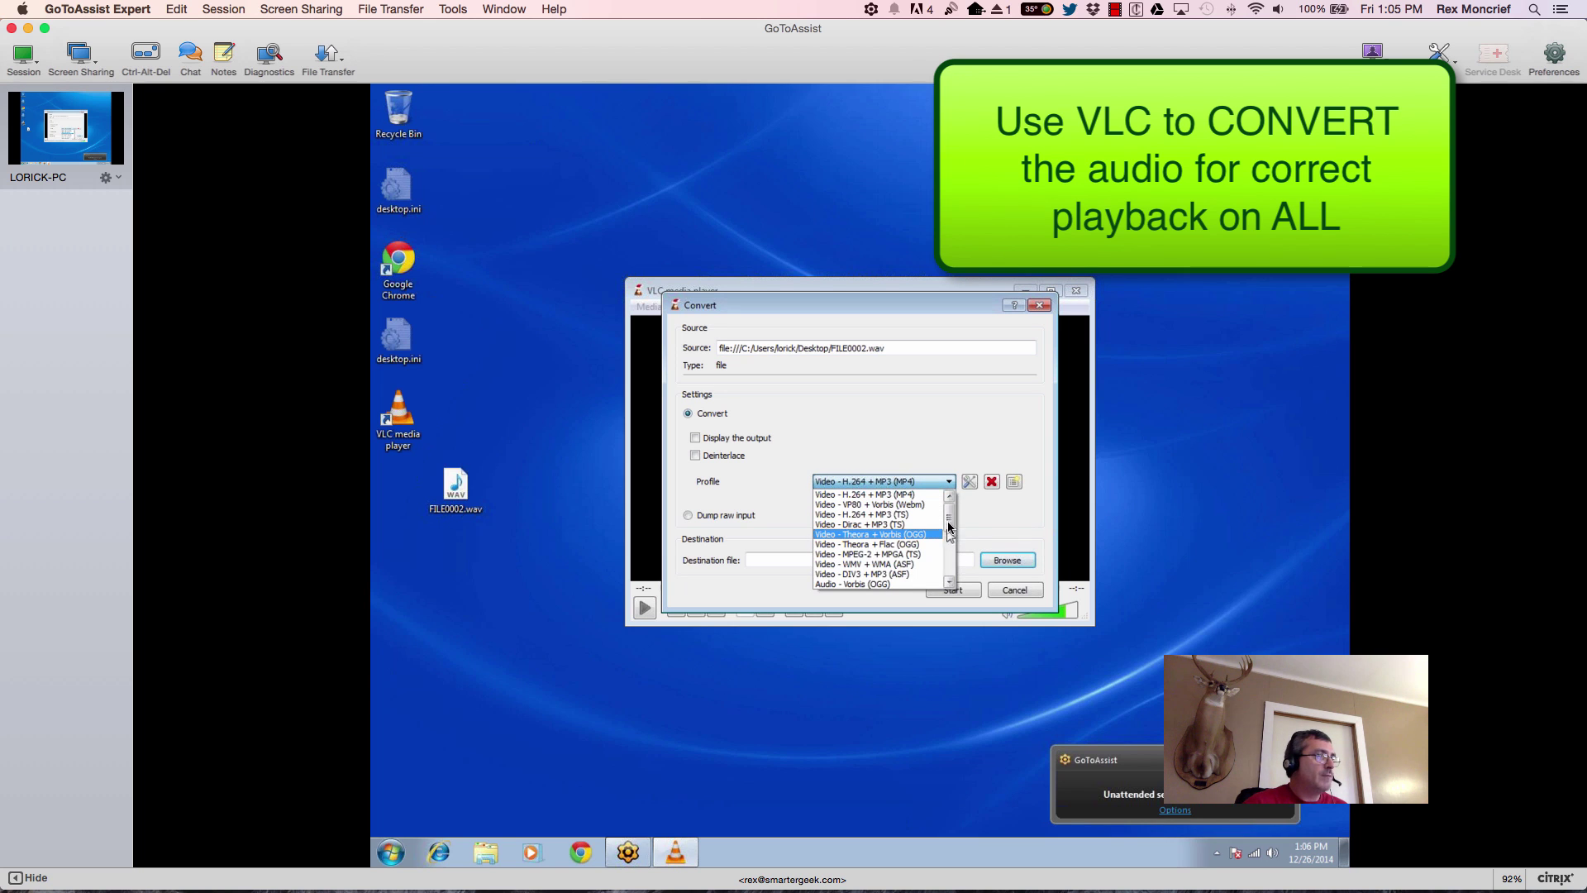
{"action": "left_click_drag", "start_coordinate": [949, 527], "coordinate": [949, 544]}
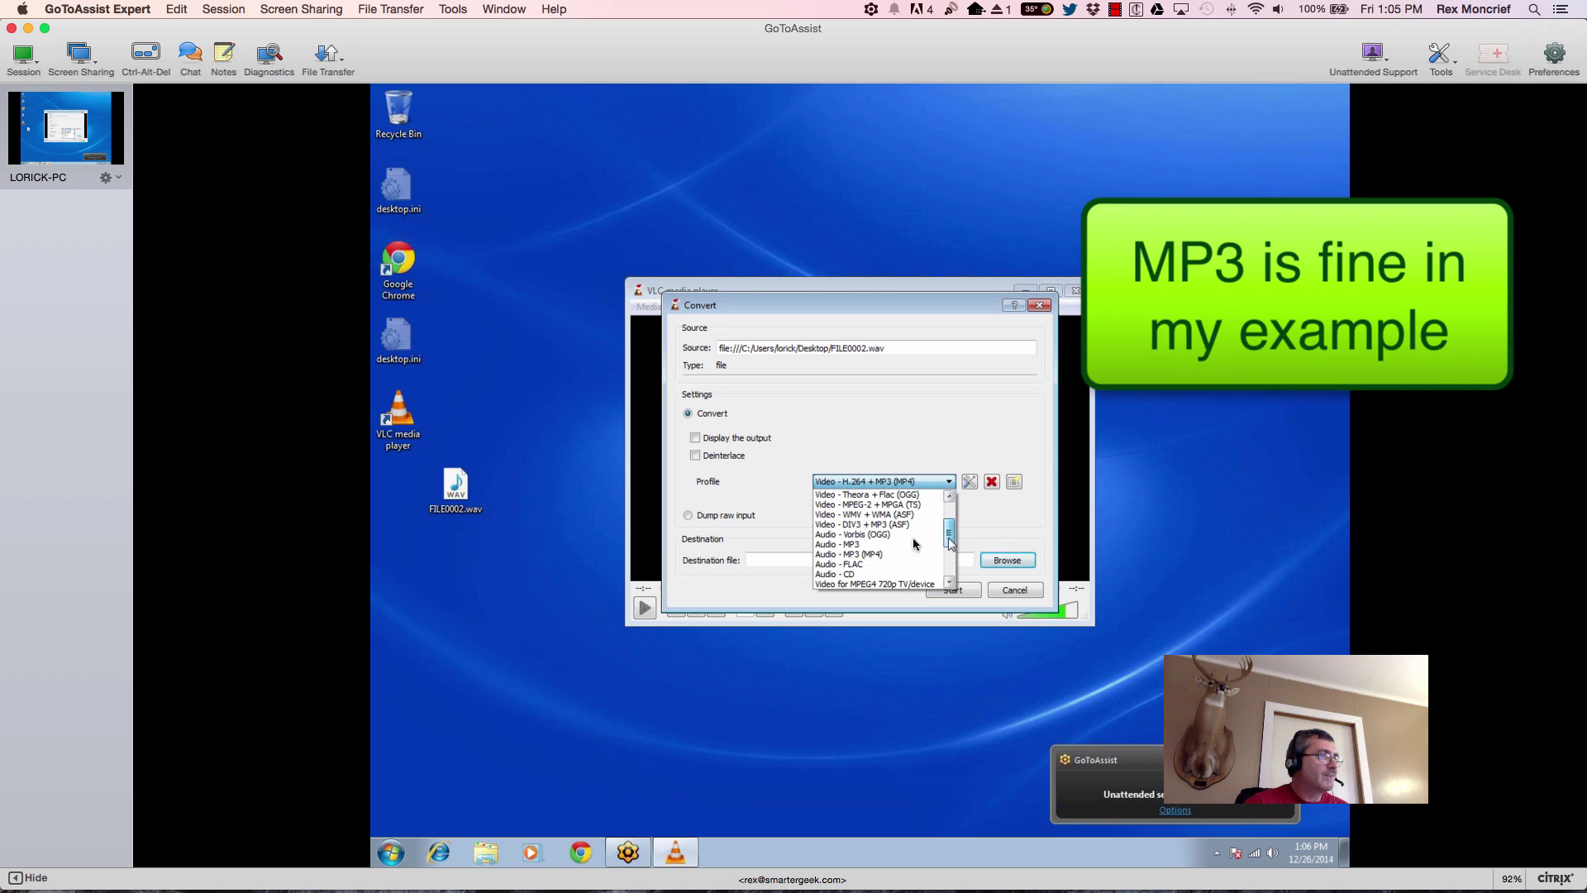
{"action": "left_click", "coordinate": [864, 544]}
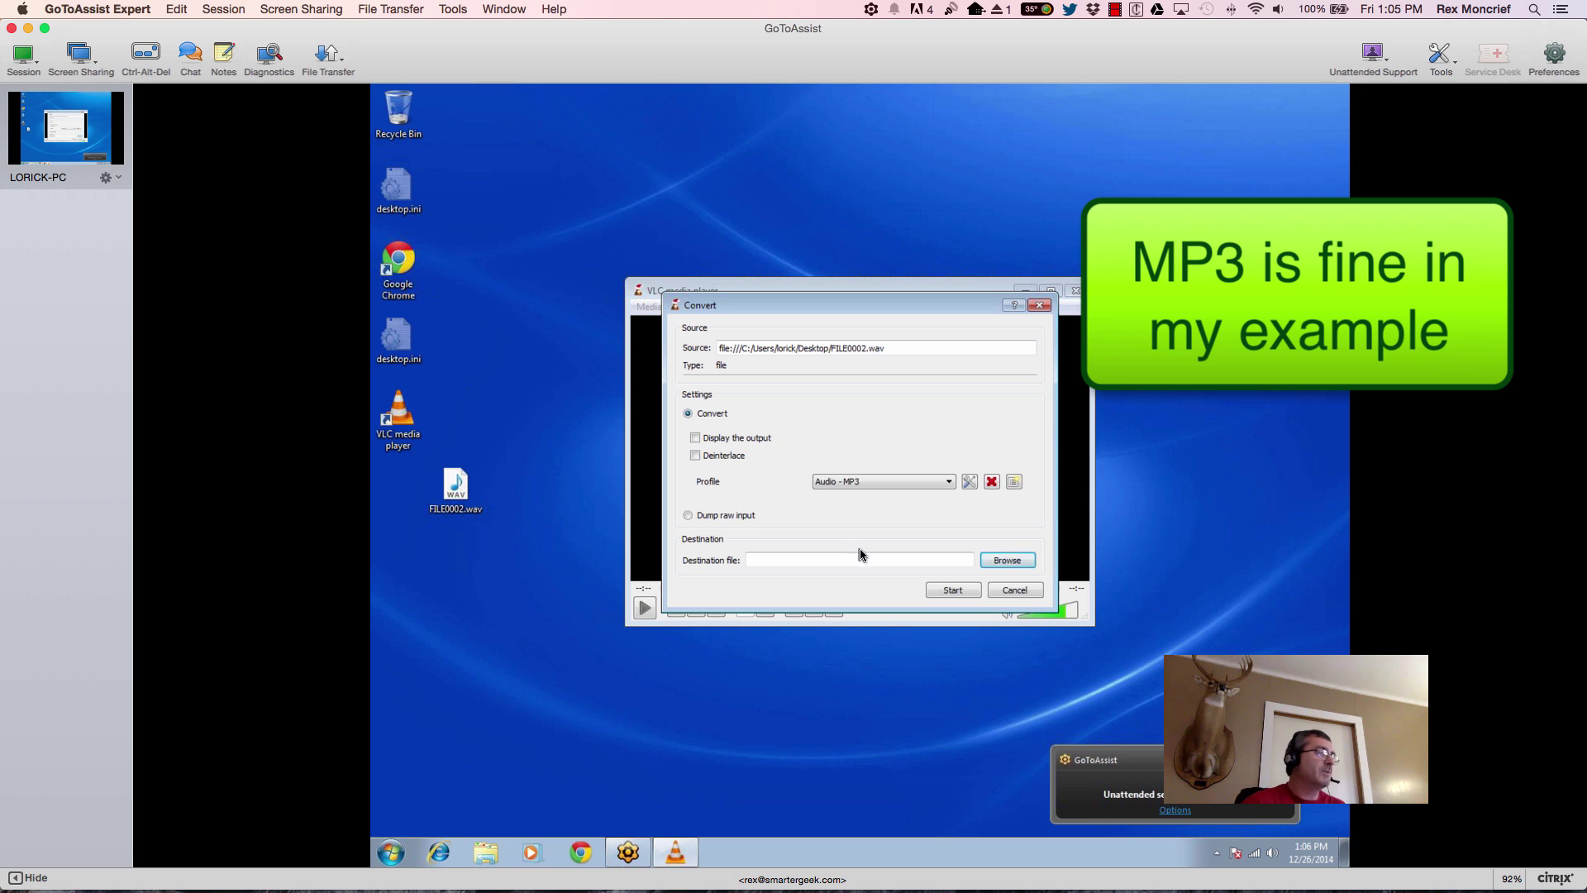
Step: Set the destination to 2014-12-21-Clearview as an MP3 on the desktop and start the conversion
{"action": "left_click", "coordinate": [866, 560]}
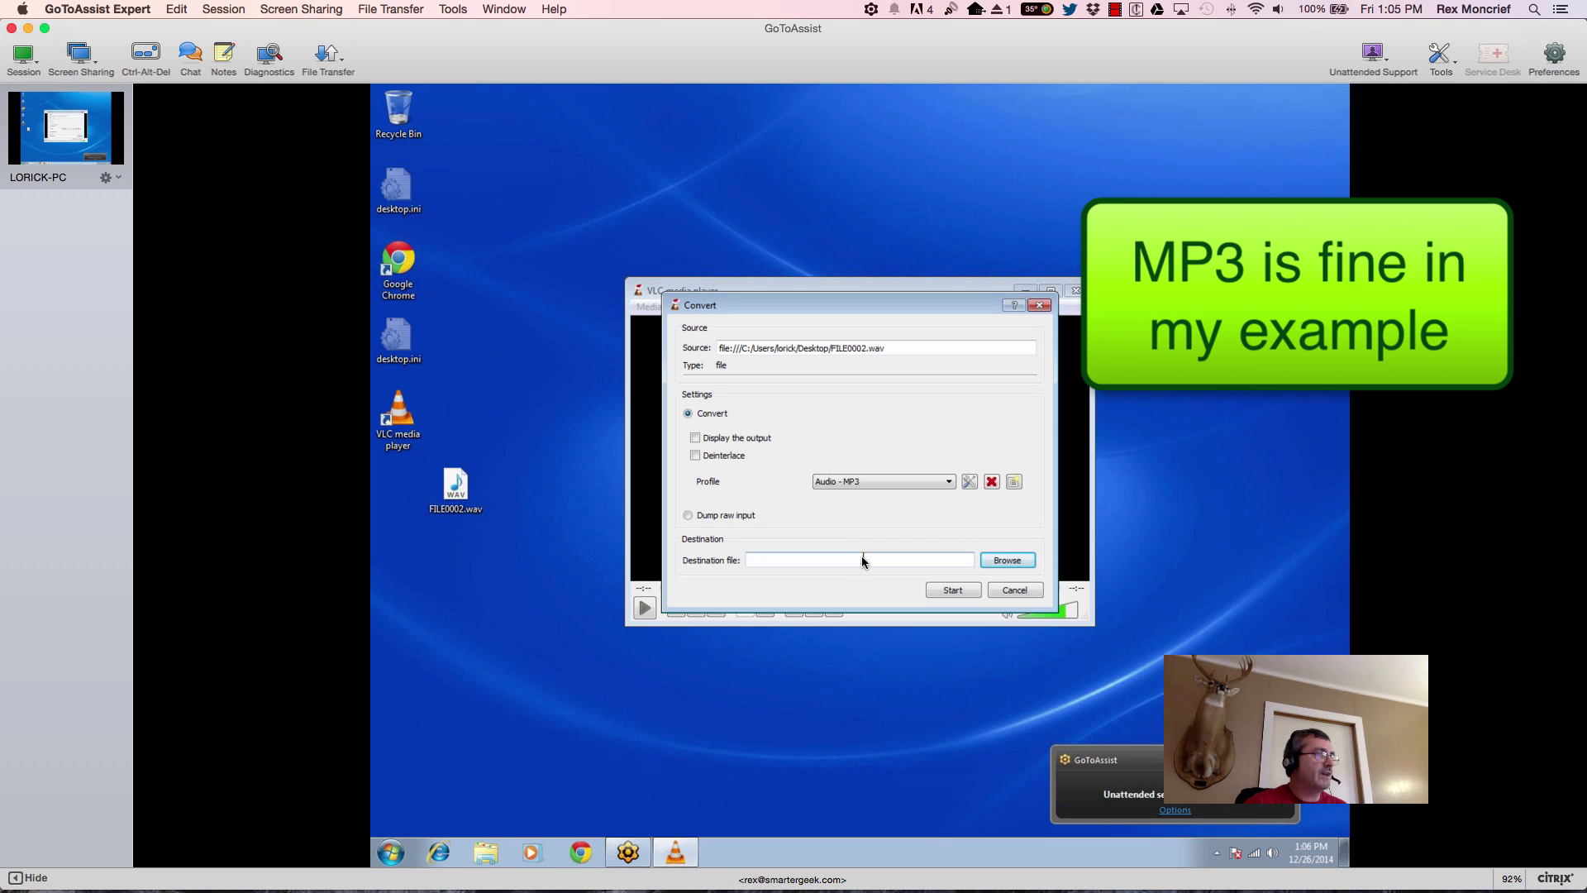
{"action": "left_click", "coordinate": [1007, 560]}
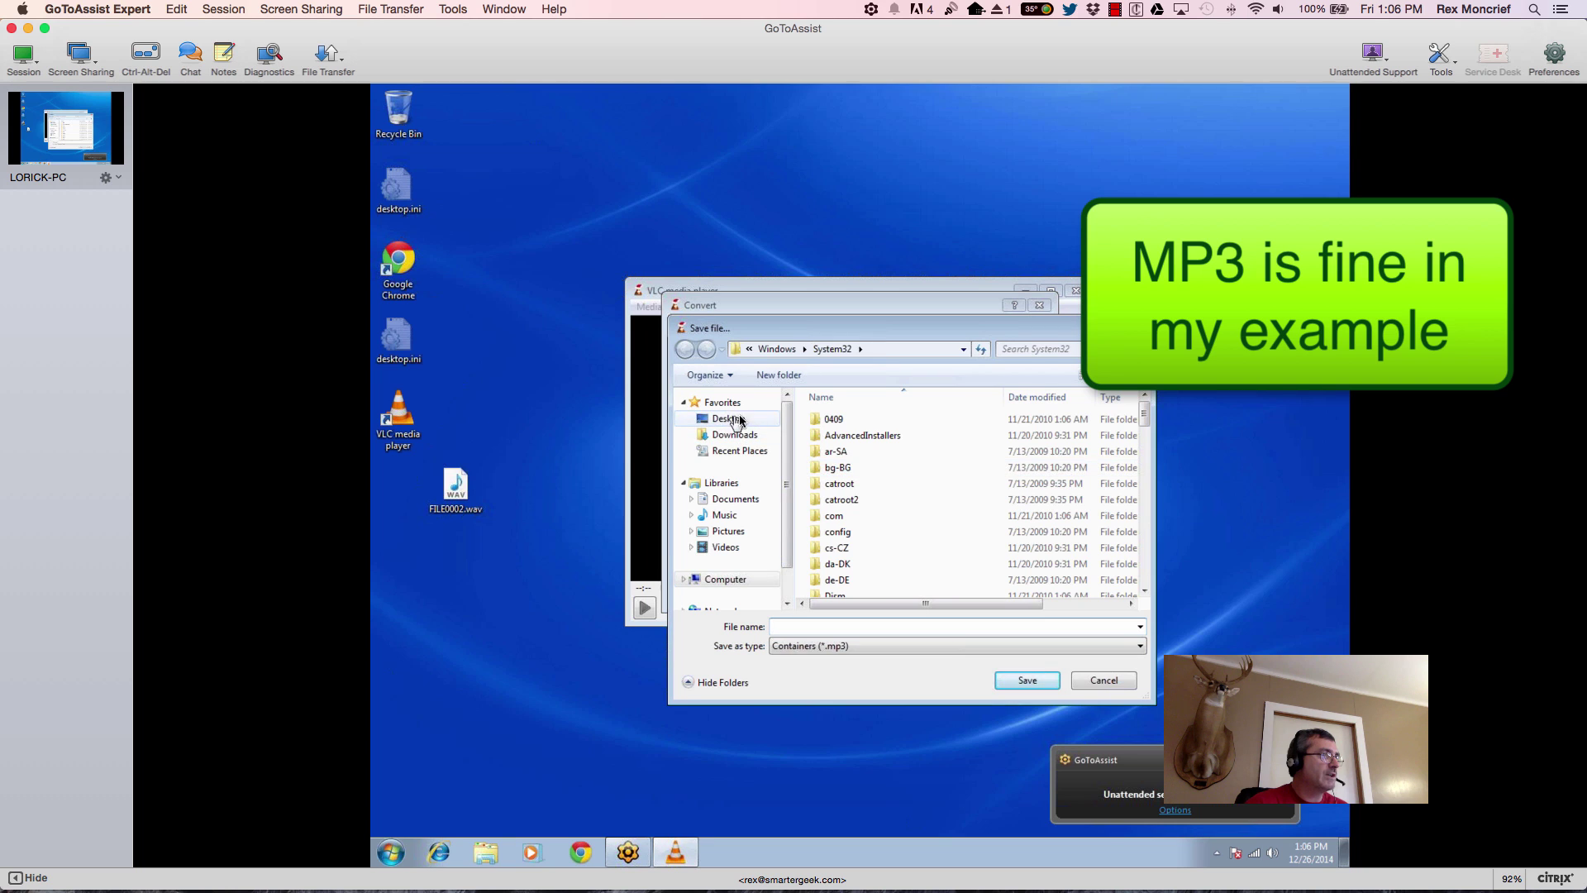
{"action": "left_click", "coordinate": [740, 419]}
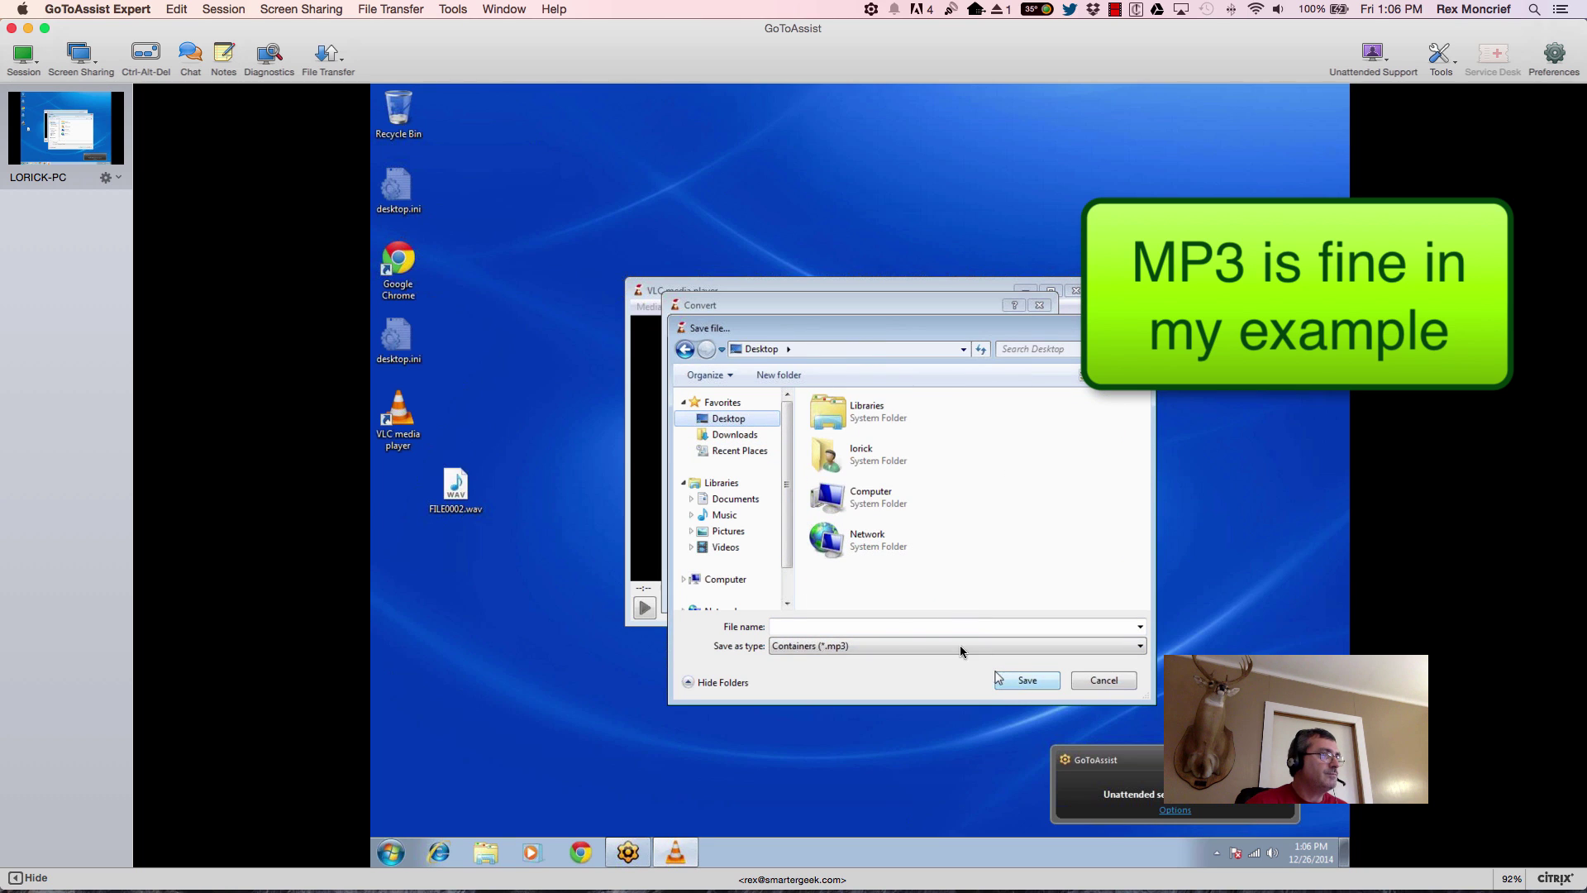
{"action": "left_click", "coordinate": [829, 626]}
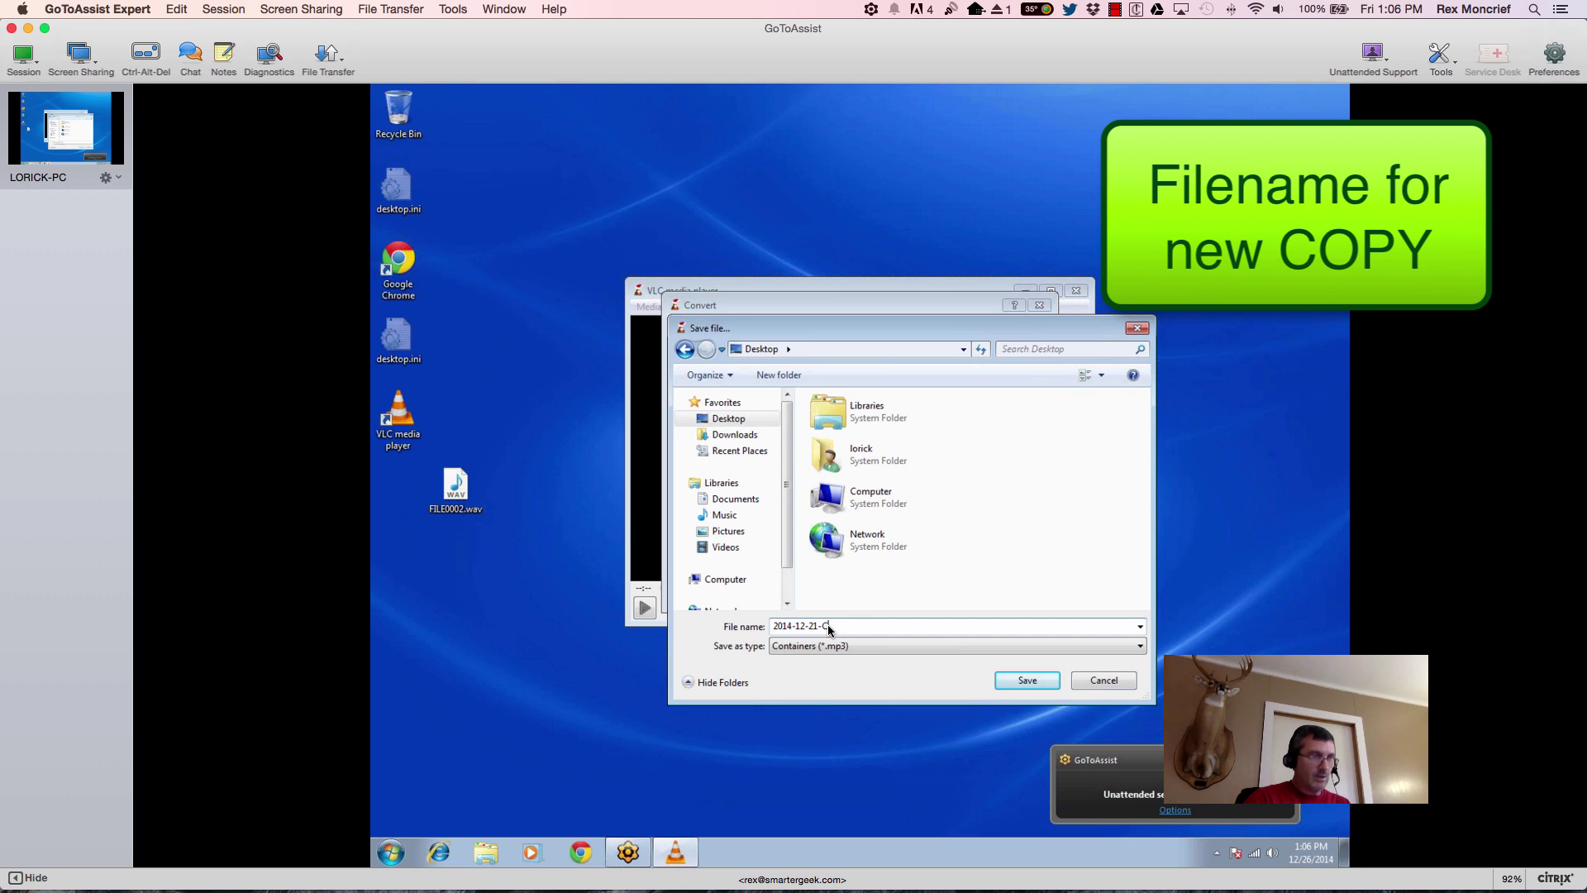
{"action": "type", "text": "learview"}
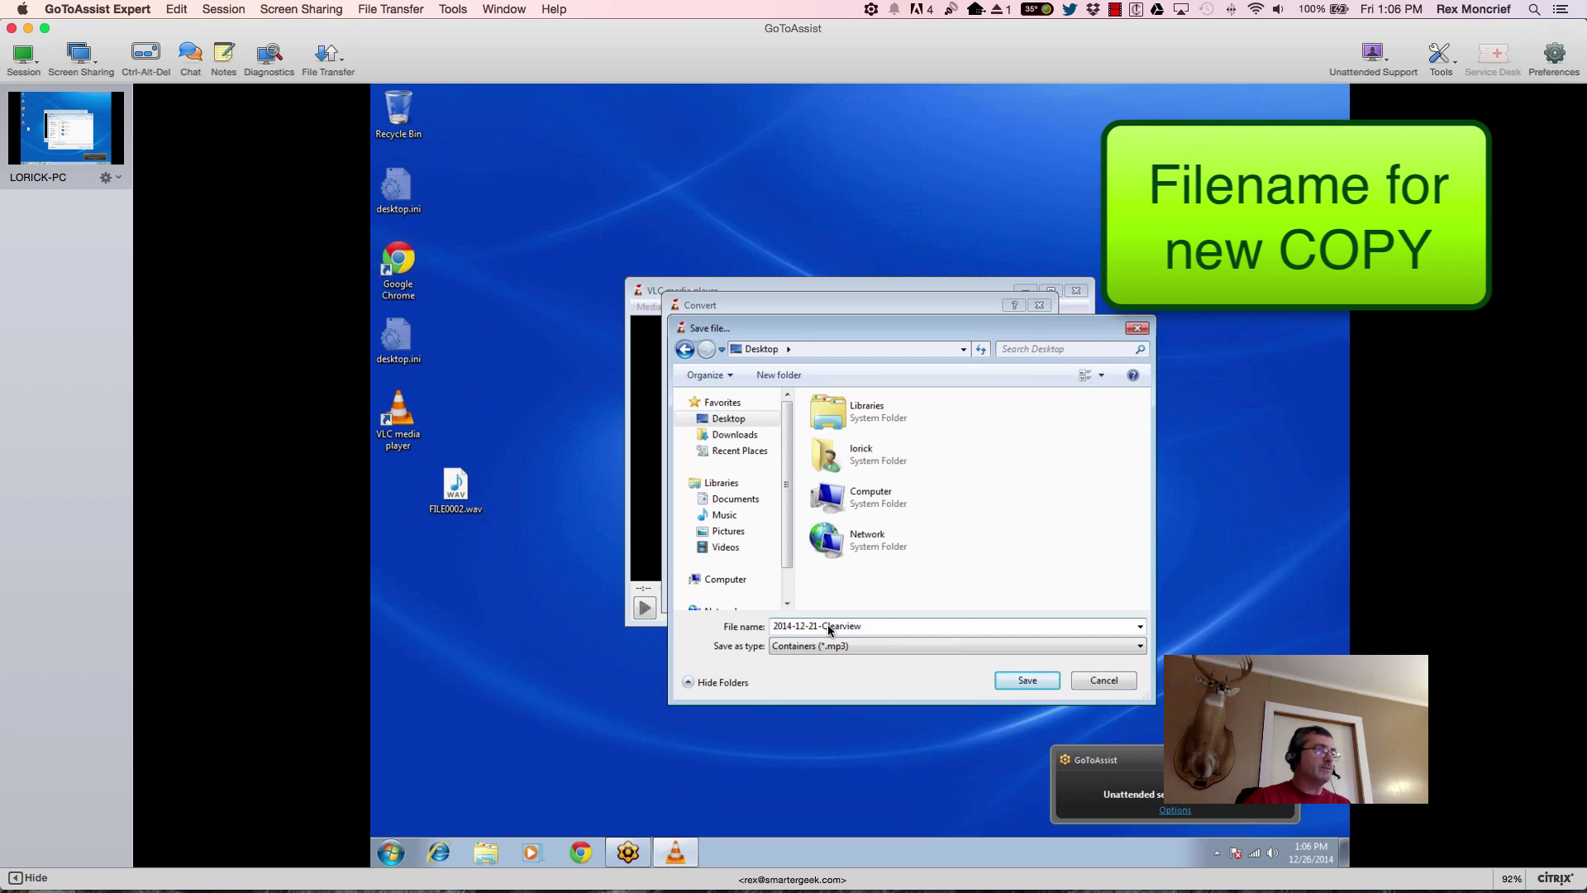
{"action": "left_click", "coordinate": [1022, 683]}
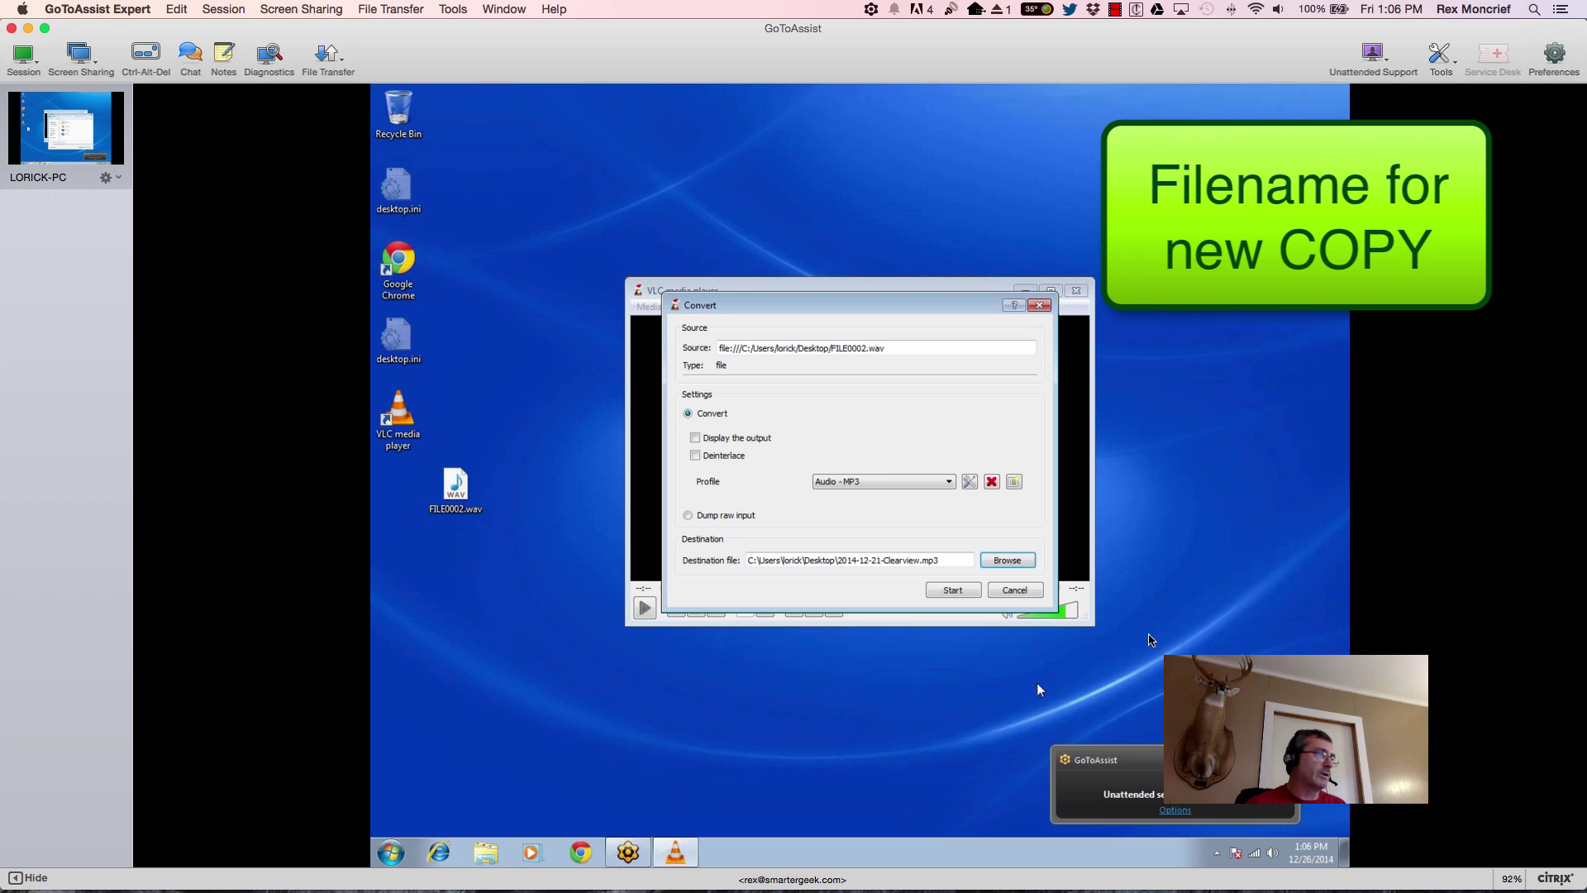
{"action": "left_click", "coordinate": [953, 591]}
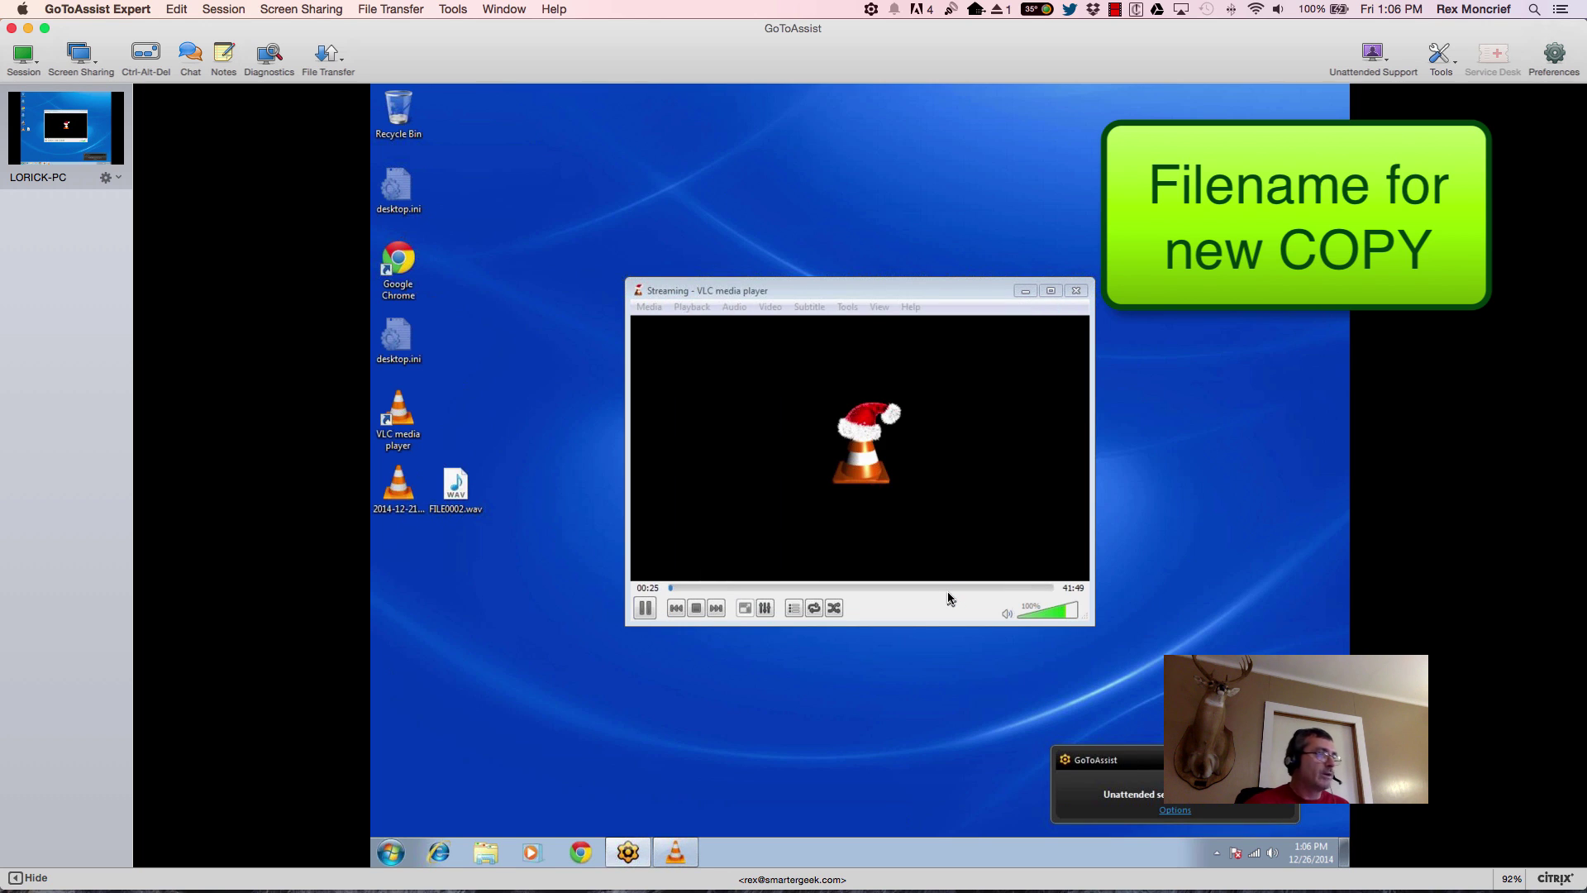